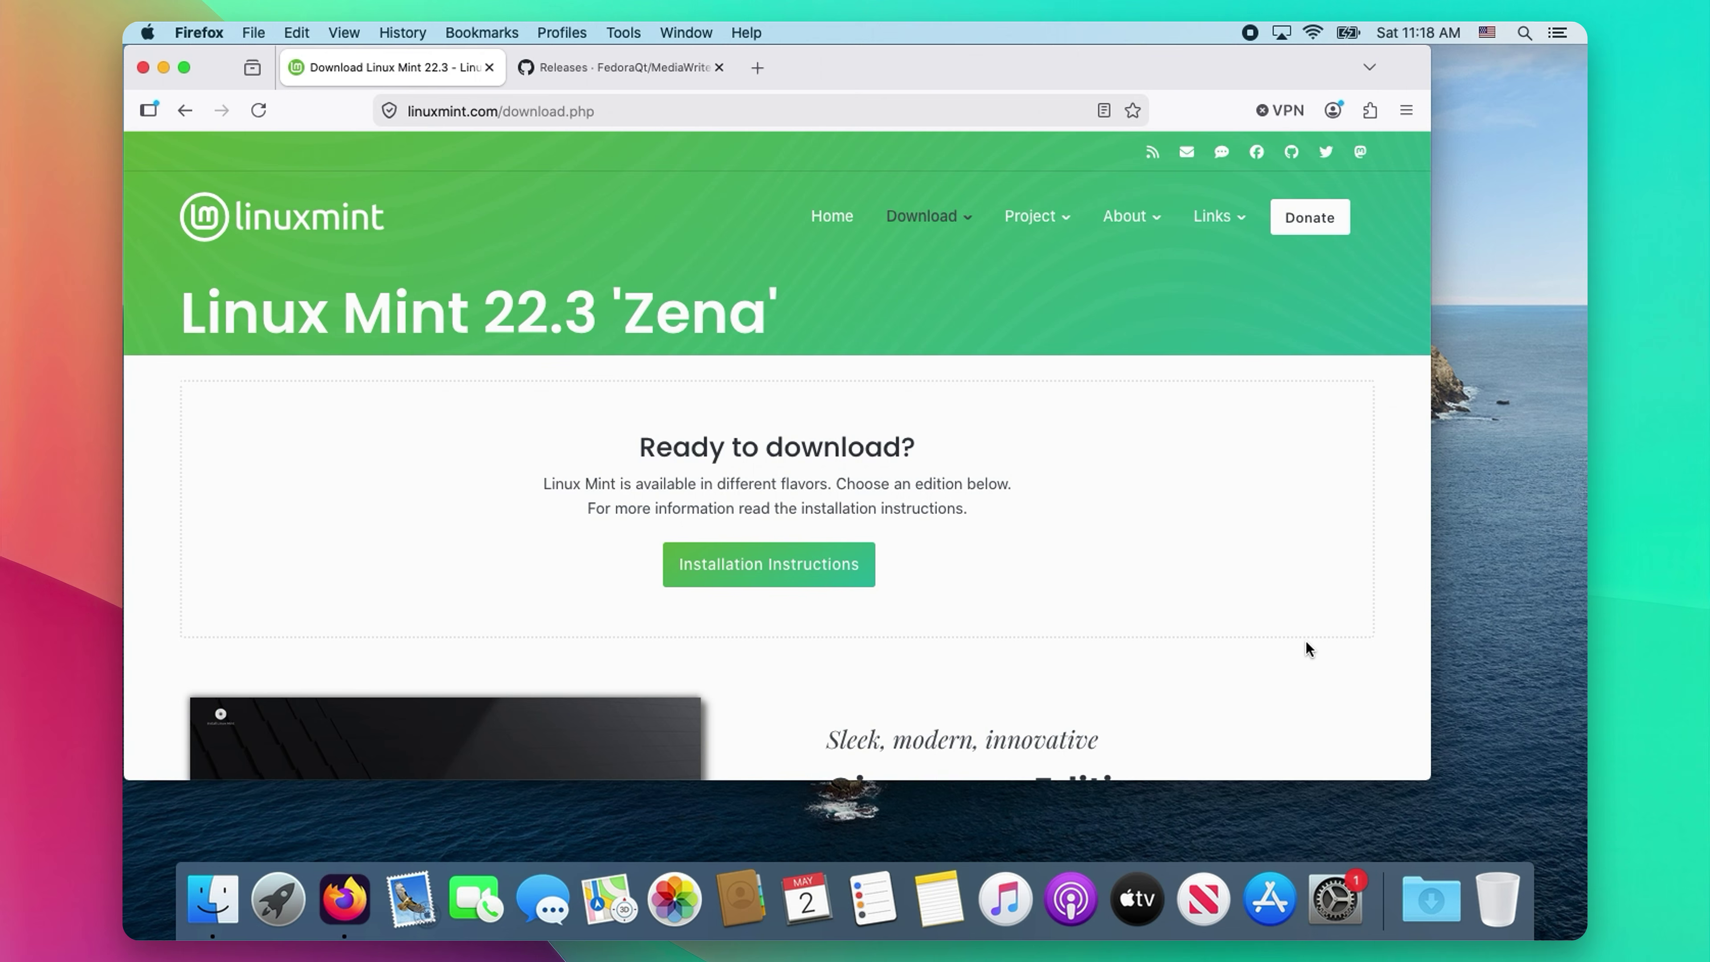
- Download the Linux Mint 22.3 Cinnamon Edition ISO from the GigeNET mirror in the USA
scroll(978, 647, down, 5)
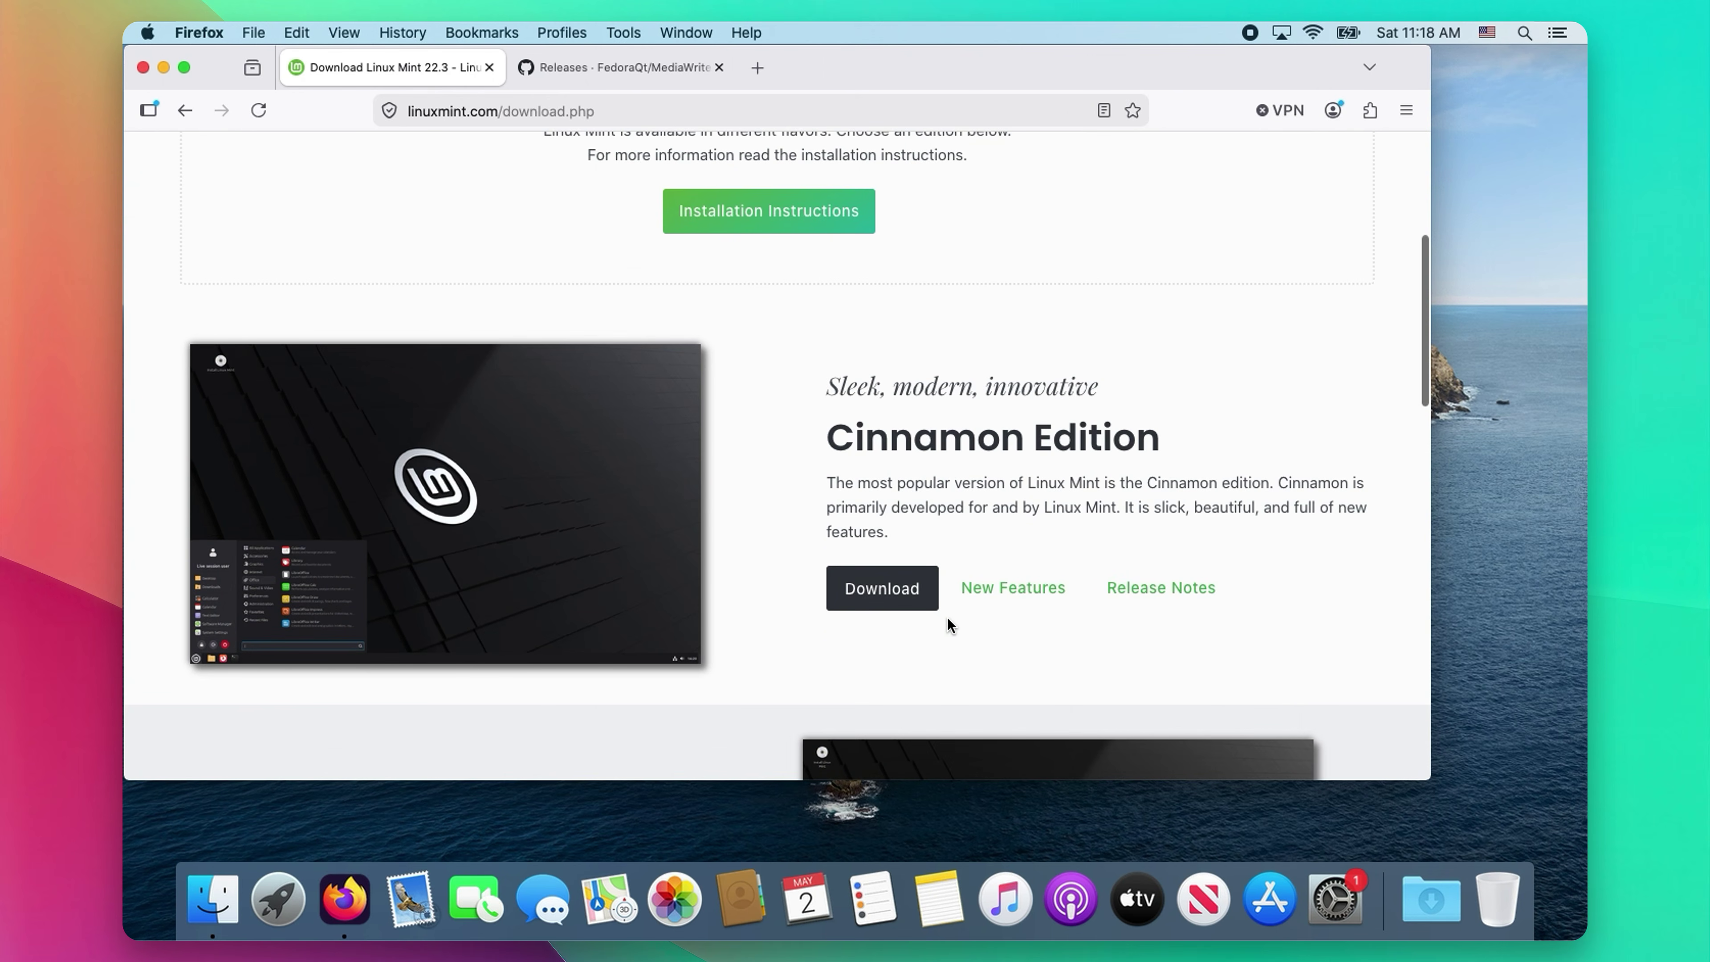
click(898, 595)
scroll(900, 592, down, 15)
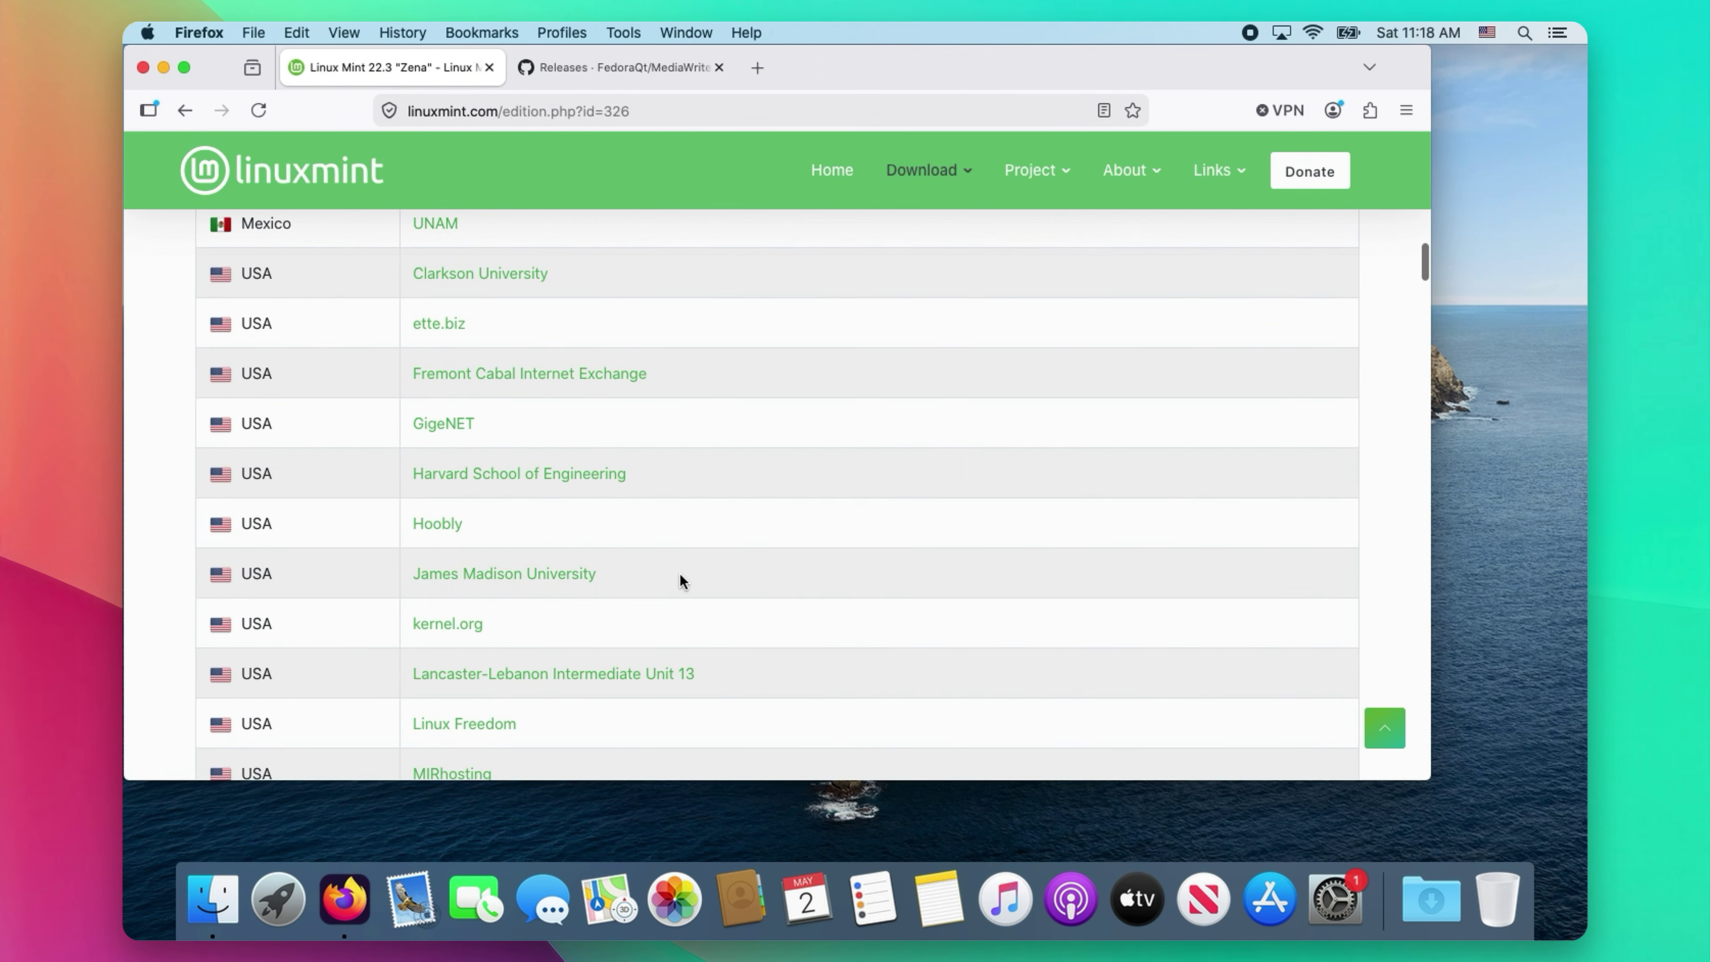
click(434, 423)
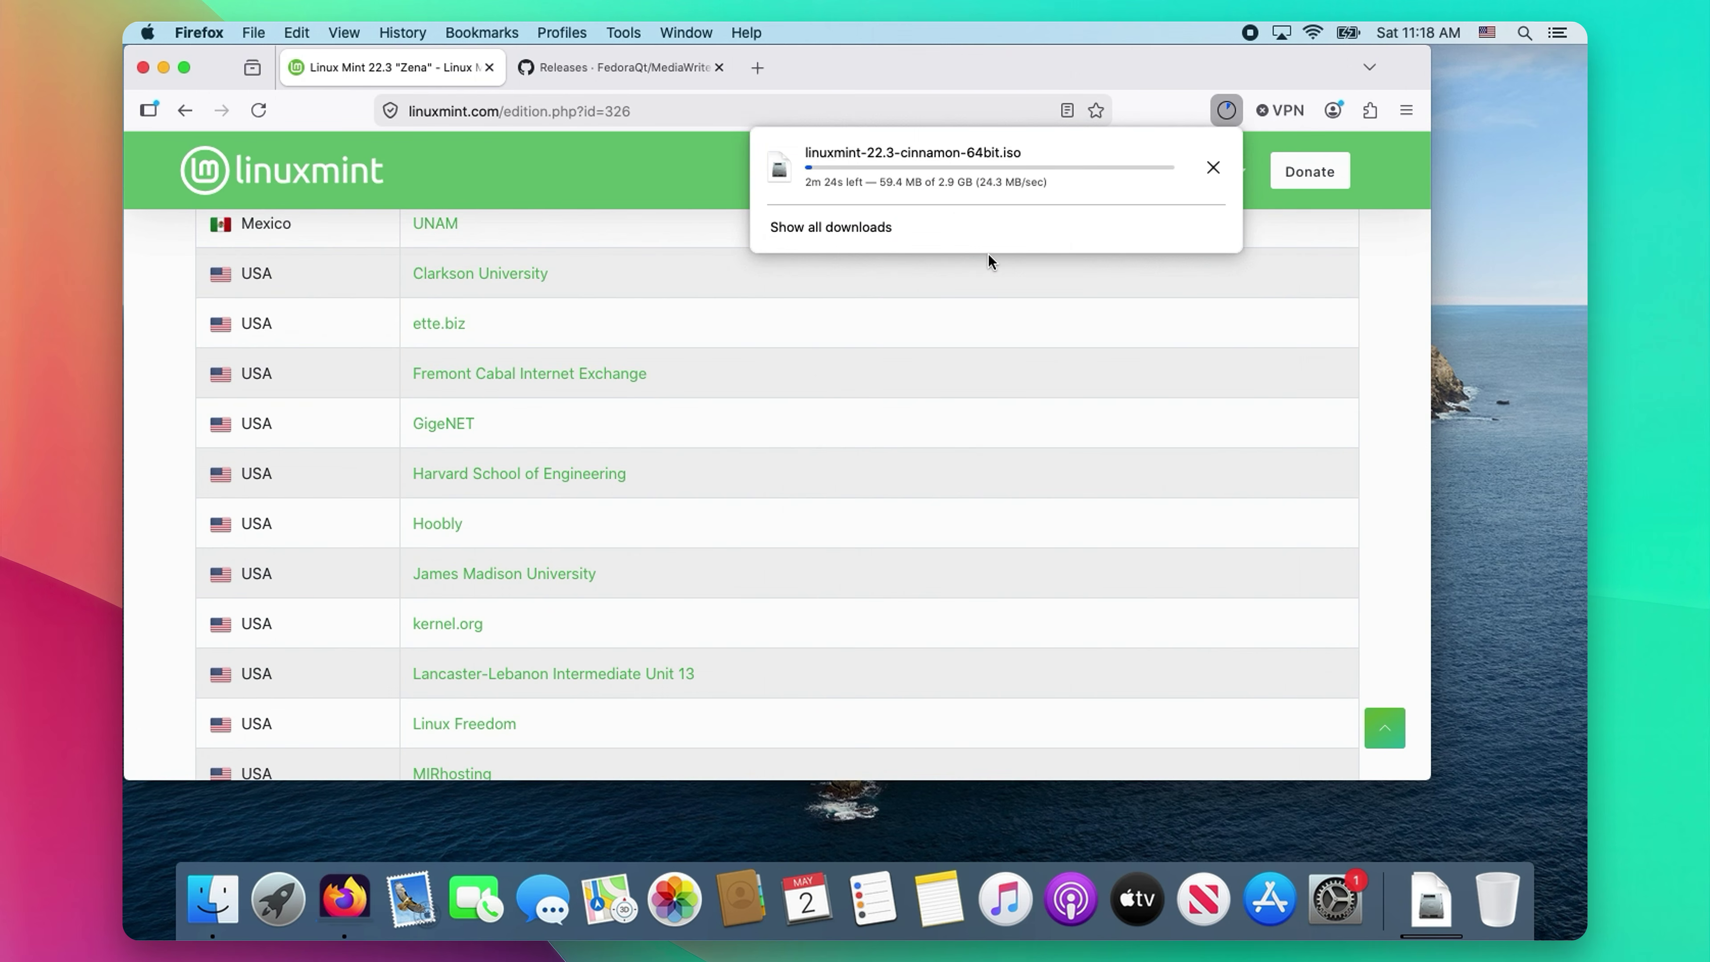
- Download FedoraMediaWriter-osx-5.0.6.notarized.dmg from the GitHub releases page and open the downloaded disk image
click(610, 79)
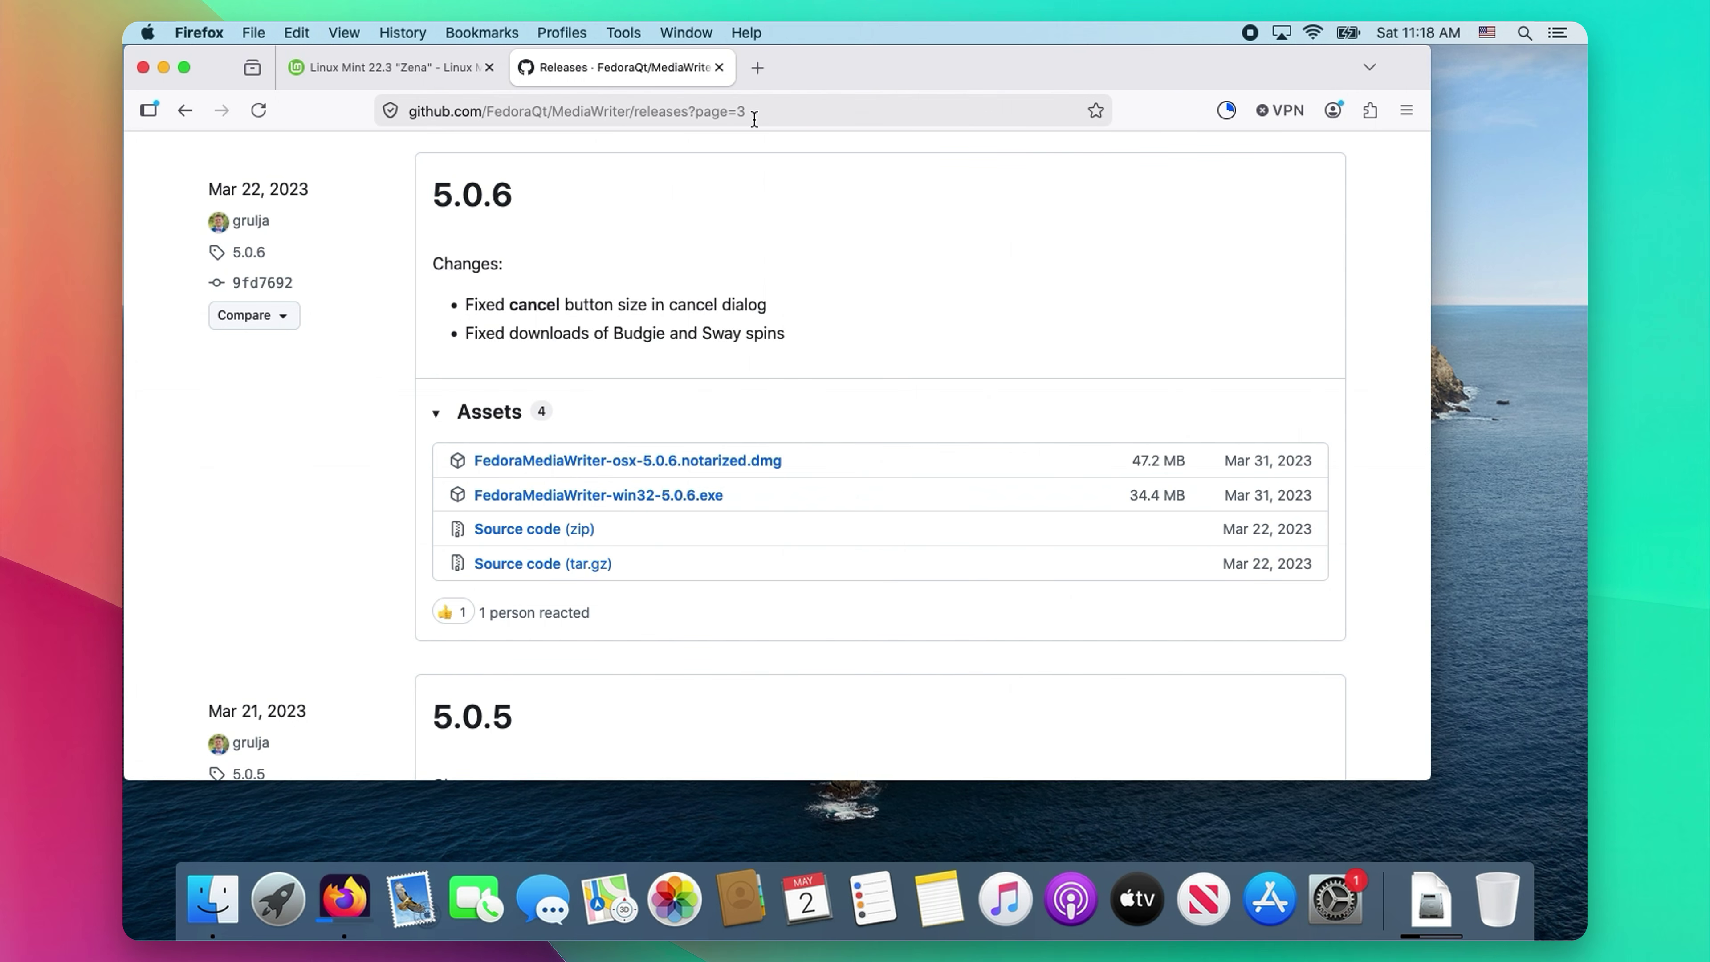
click(723, 461)
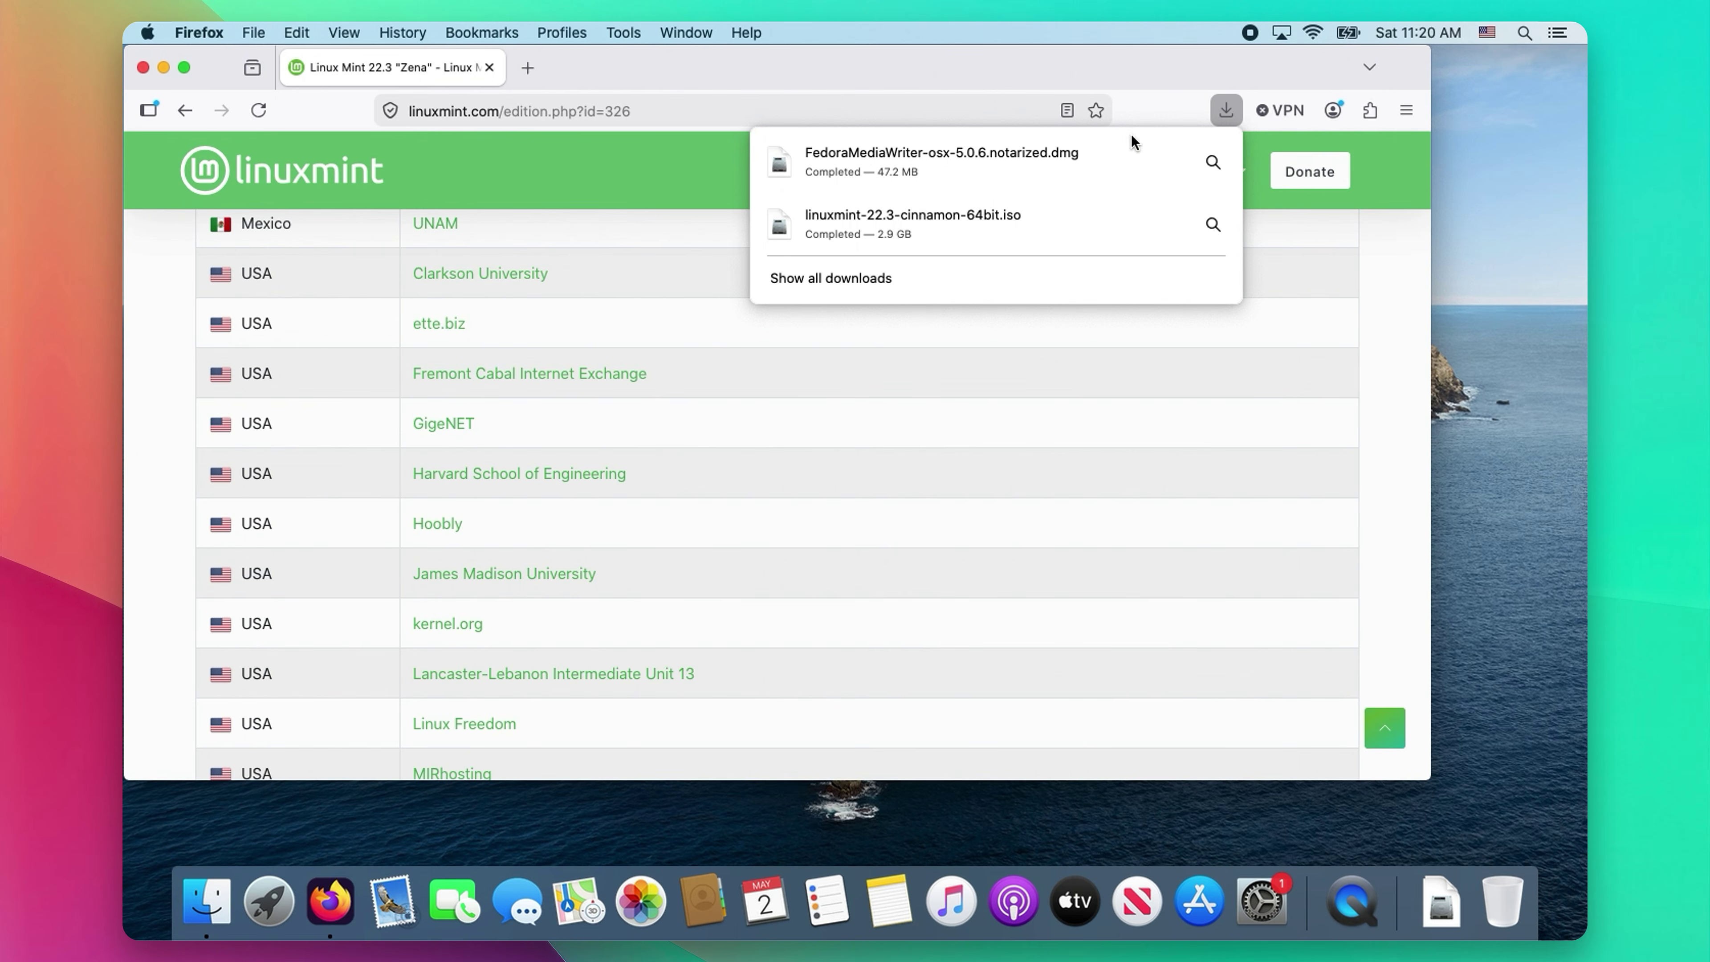
click(1422, 919)
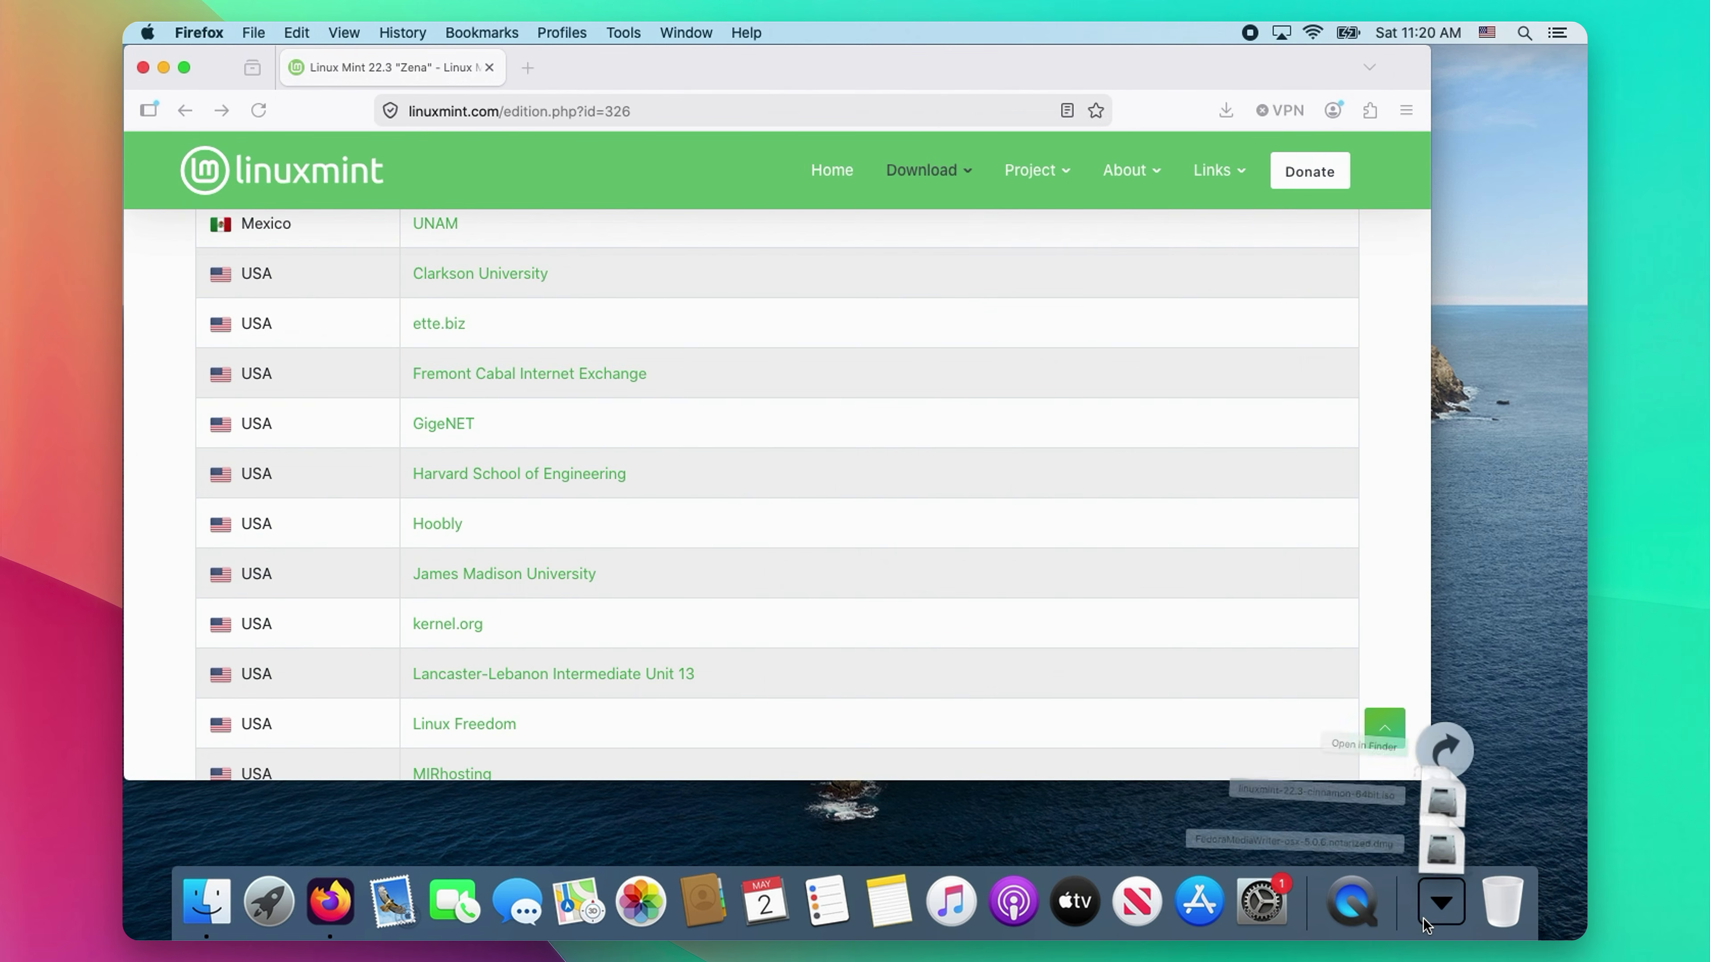
click(1454, 824)
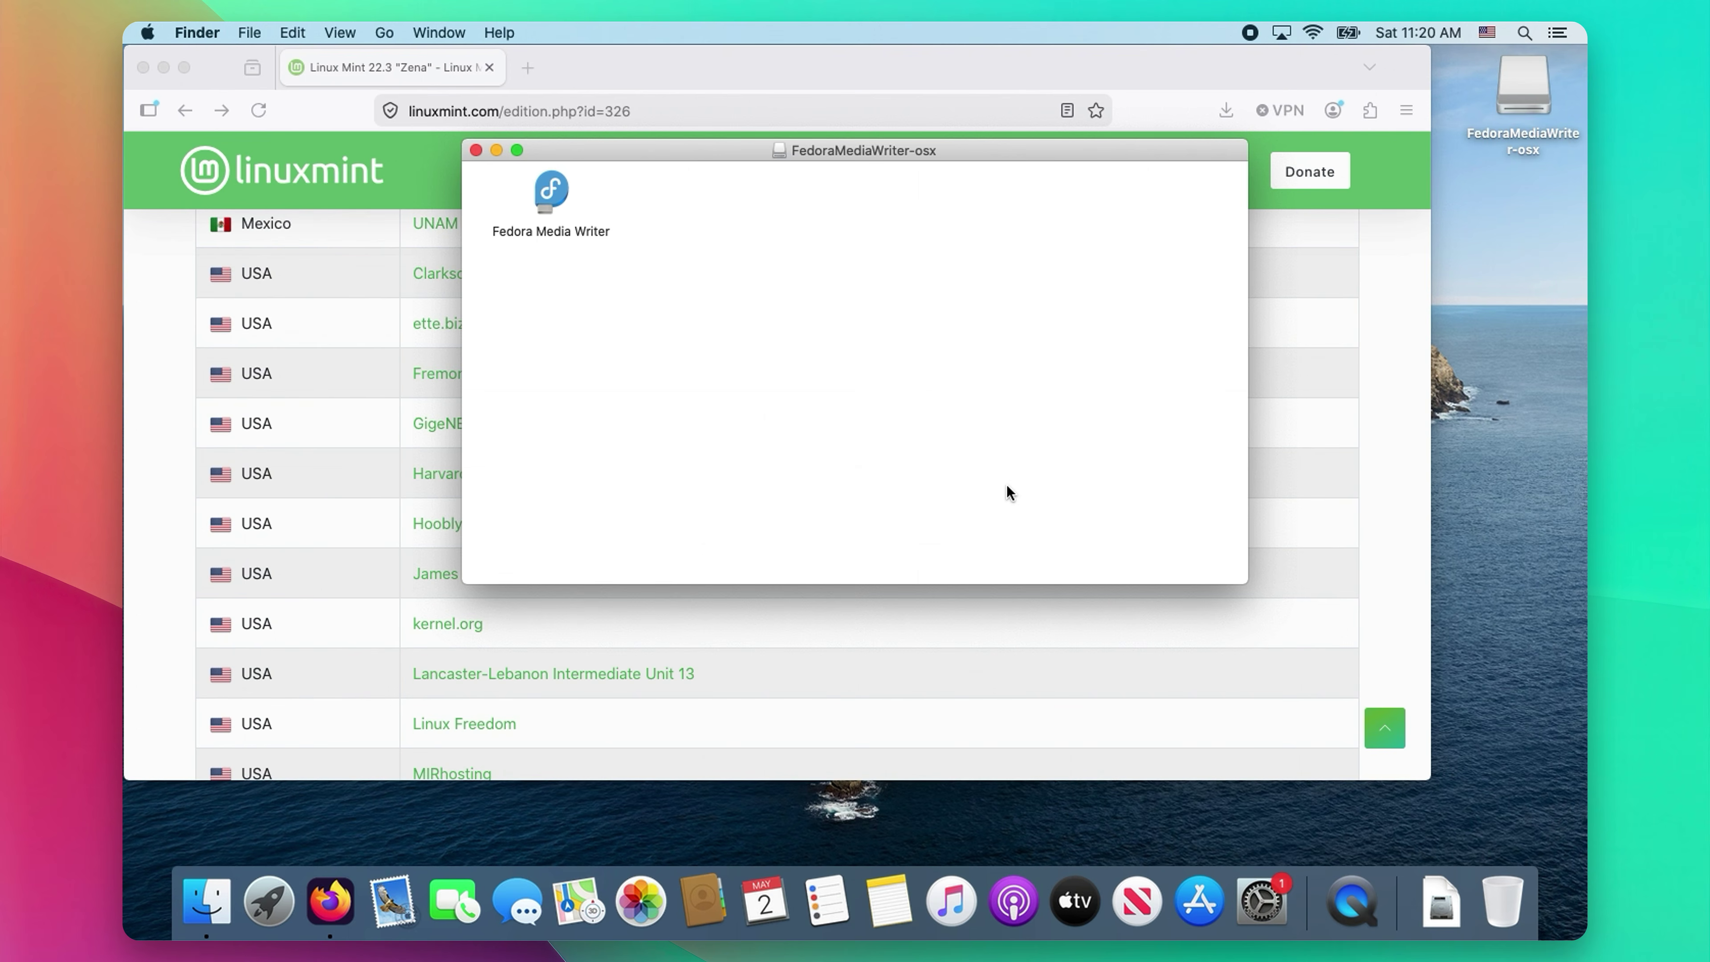
- Launch Fedora Media Writer from the mounted disk image and ignore the unreadable-disk alert
double_click(552, 185)
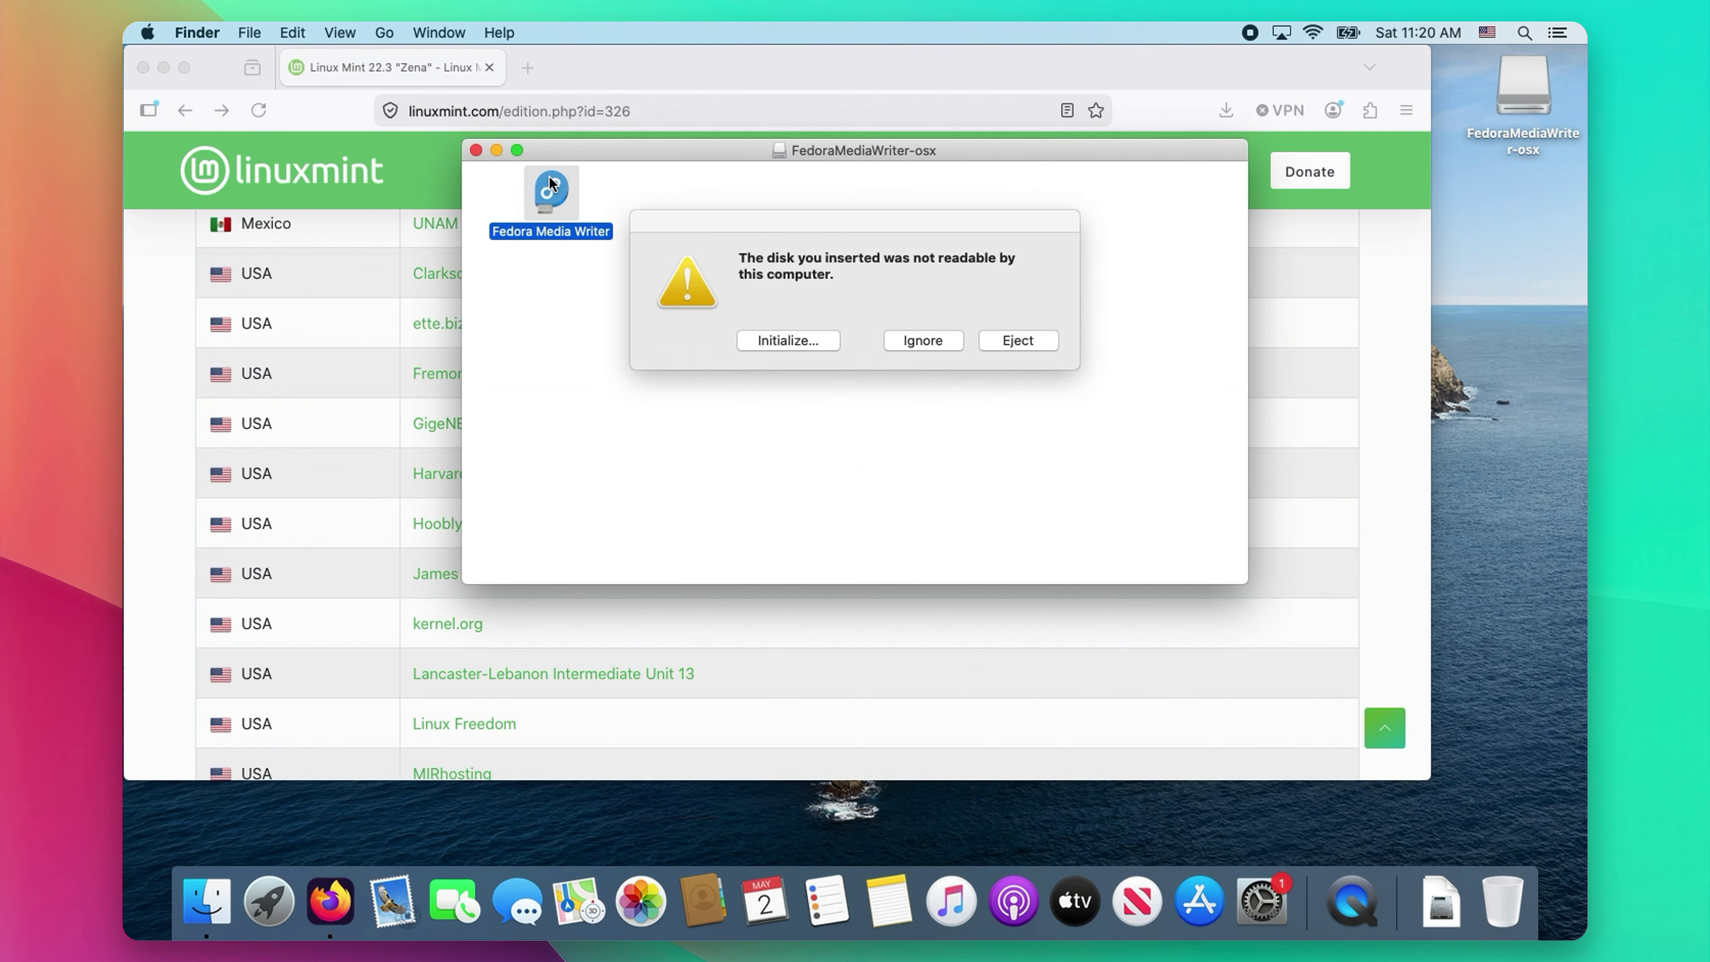
click(812, 237)
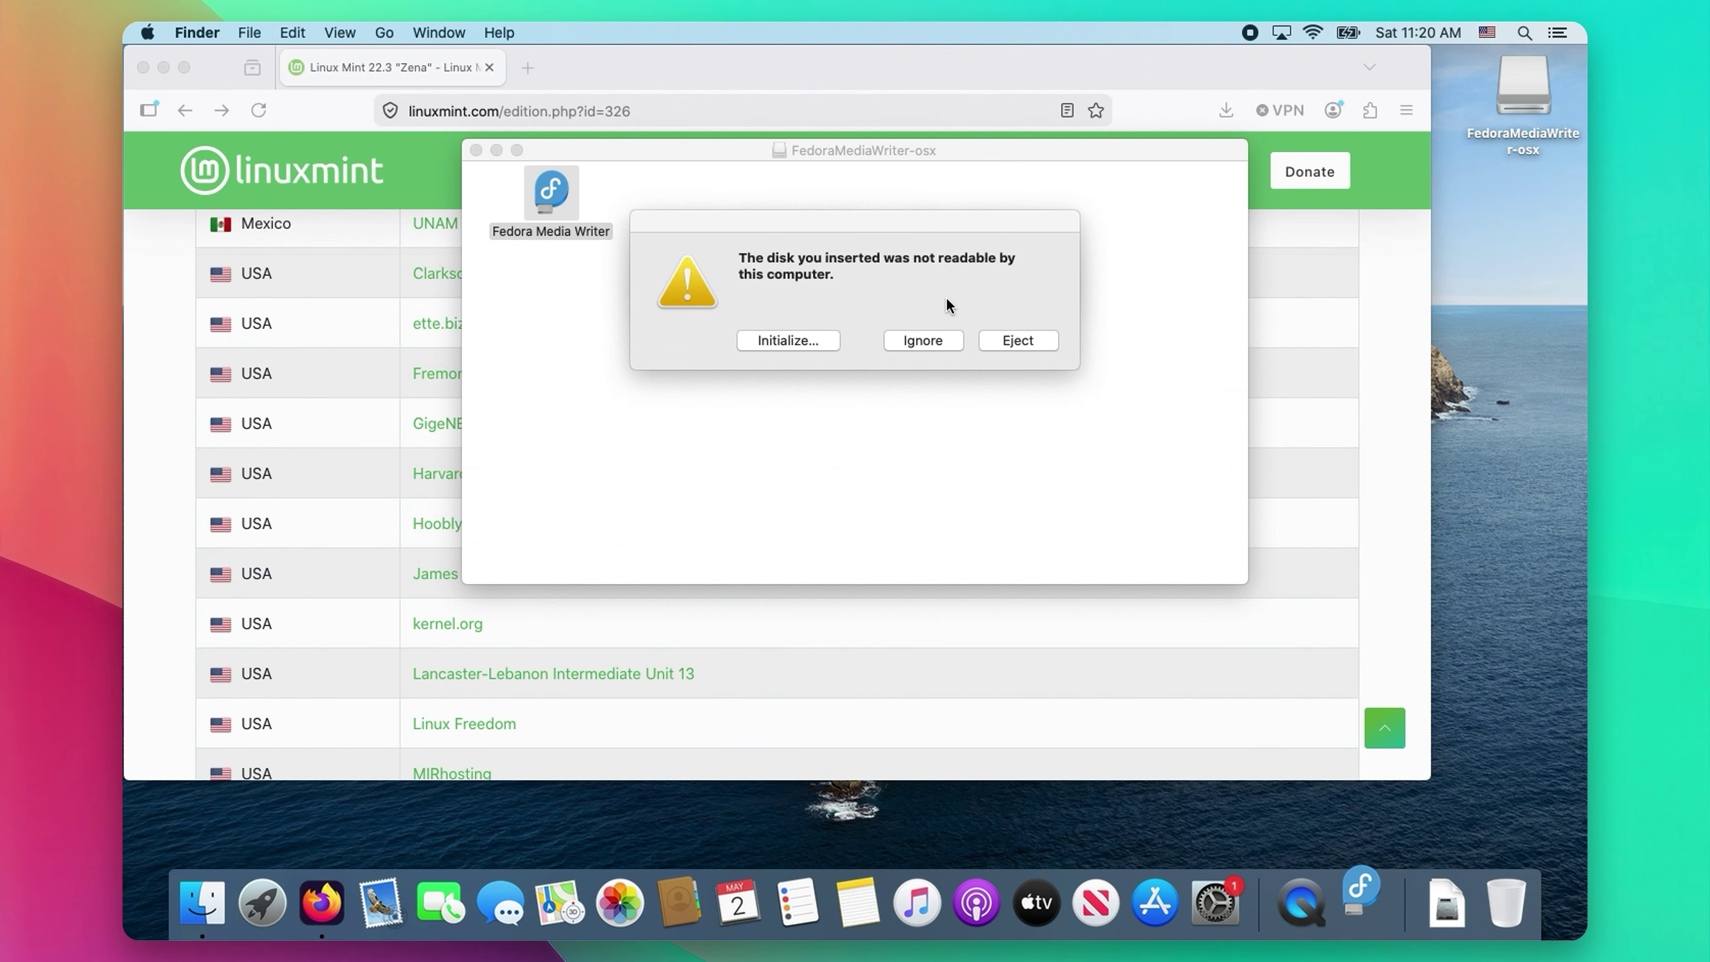
click(1055, 388)
click(924, 341)
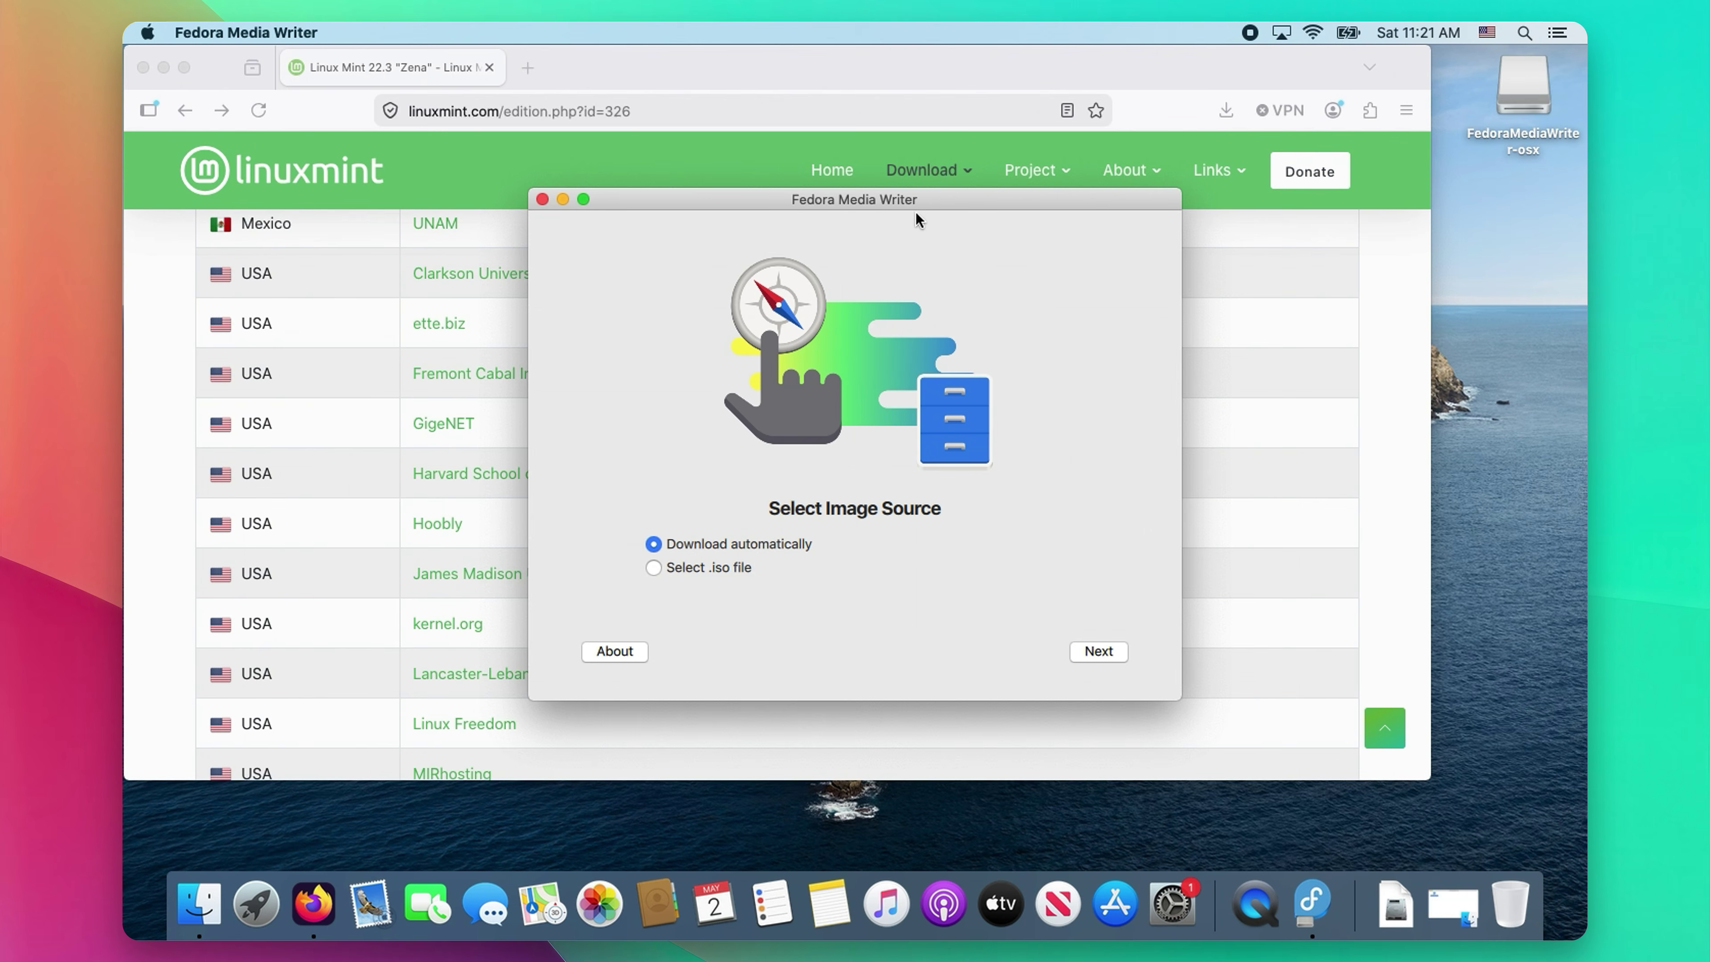
- Write linuxmint-22.3-cinnamon-64bit.iso to the SanDisk USB drive, authorizing with the account password and ignoring the unreadable-disk alert
click(723, 571)
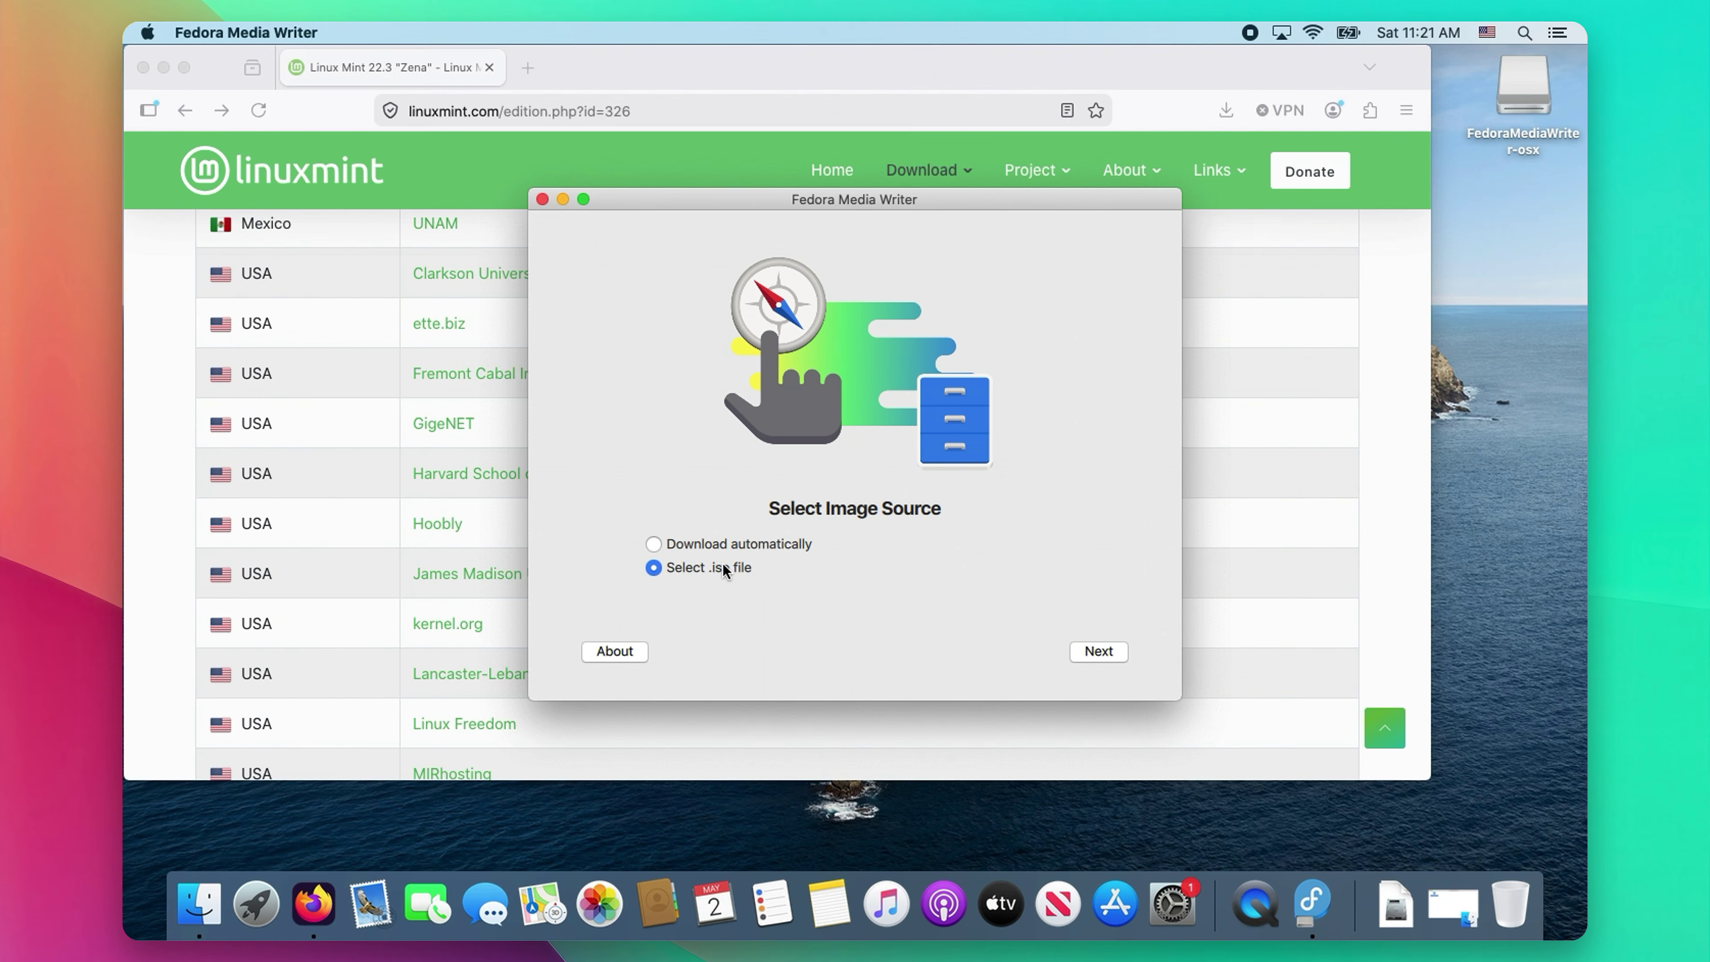
click(1113, 652)
text(••)
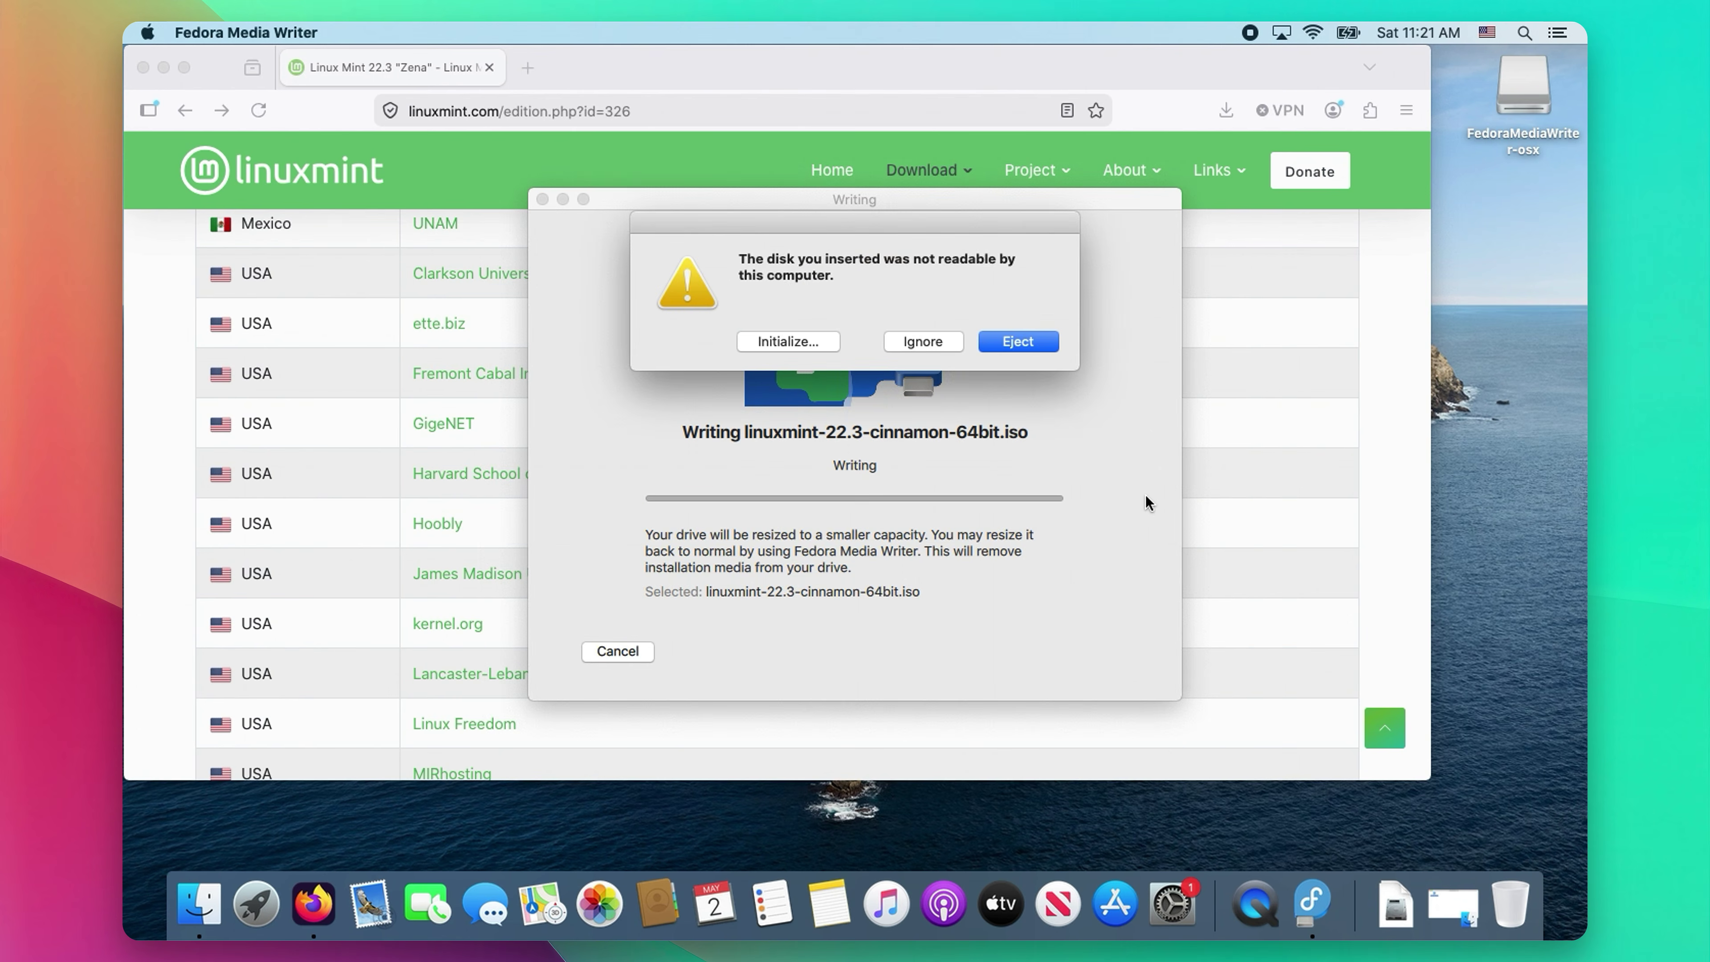
click(922, 341)
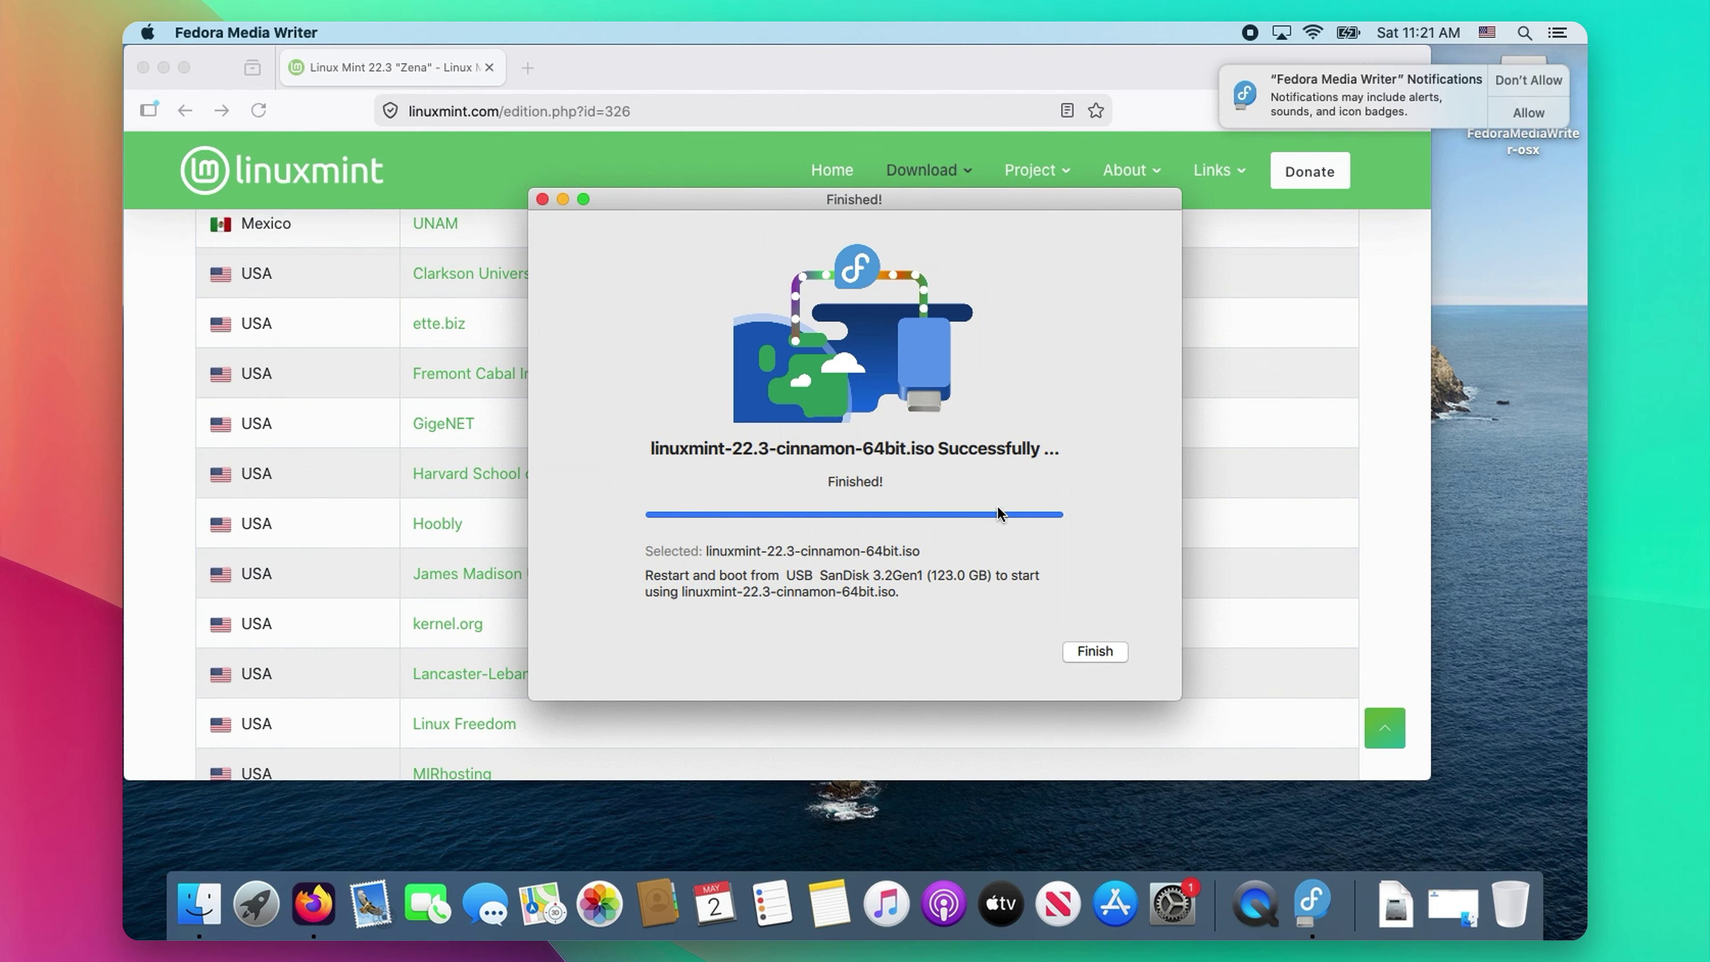
- Finish the USB write, then close Fedora Media Writer and the Firefox window
click(1086, 651)
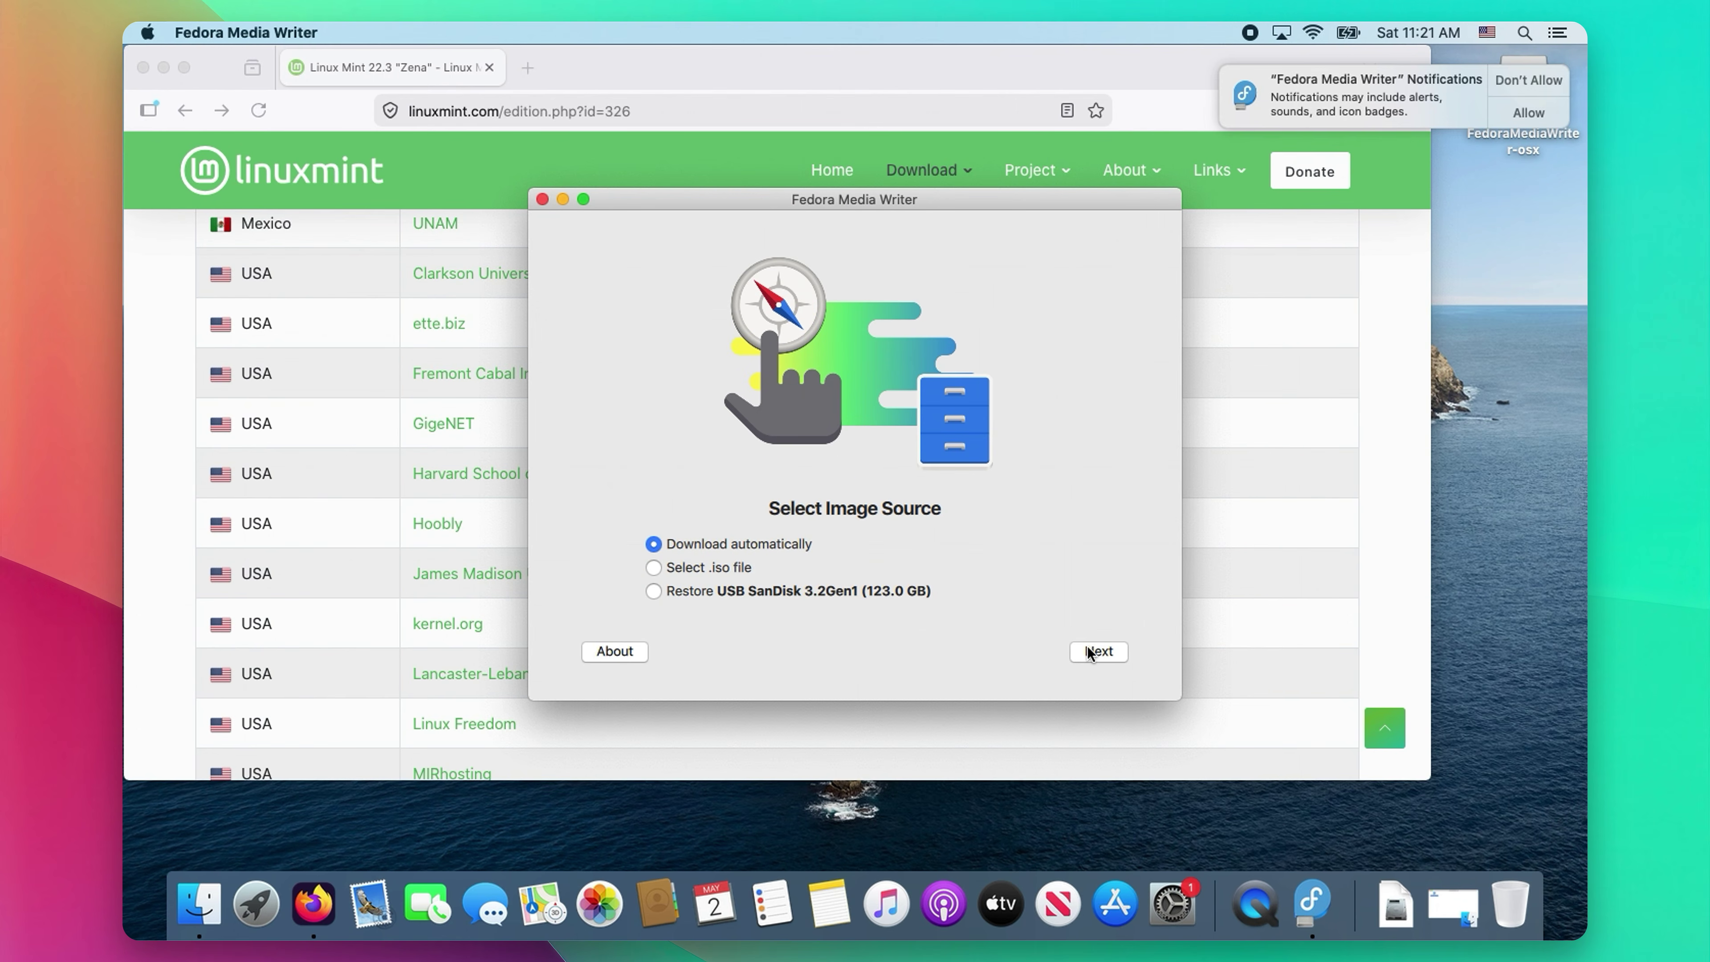
click(543, 199)
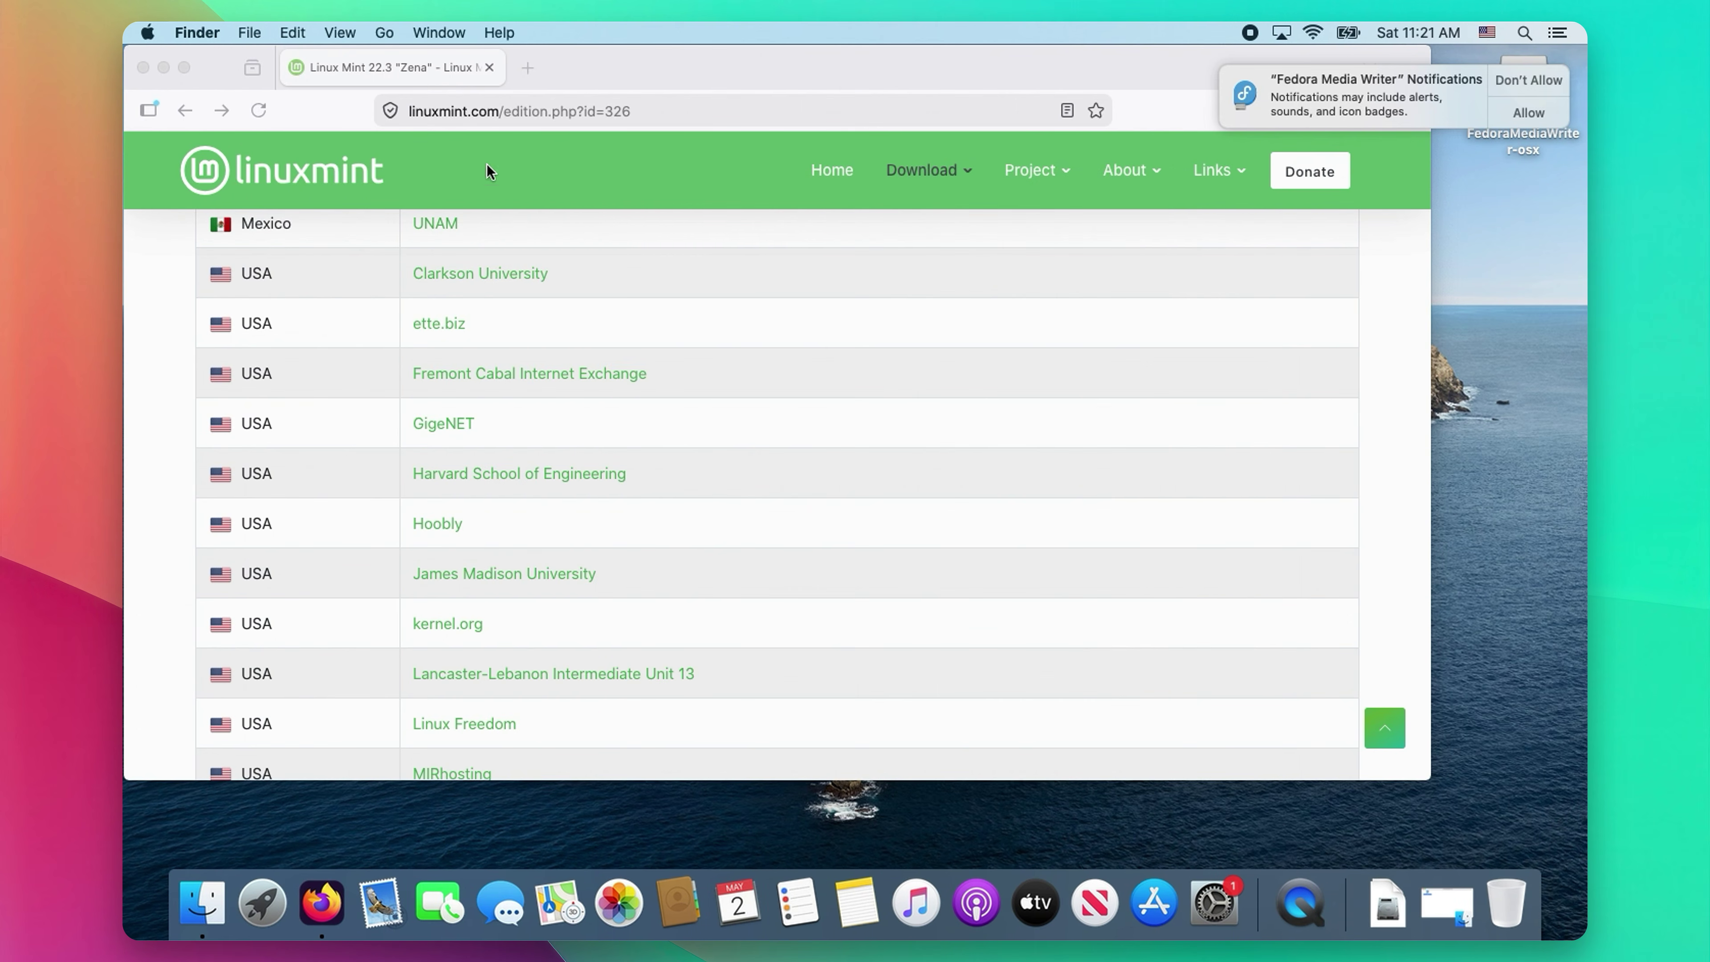
click(143, 67)
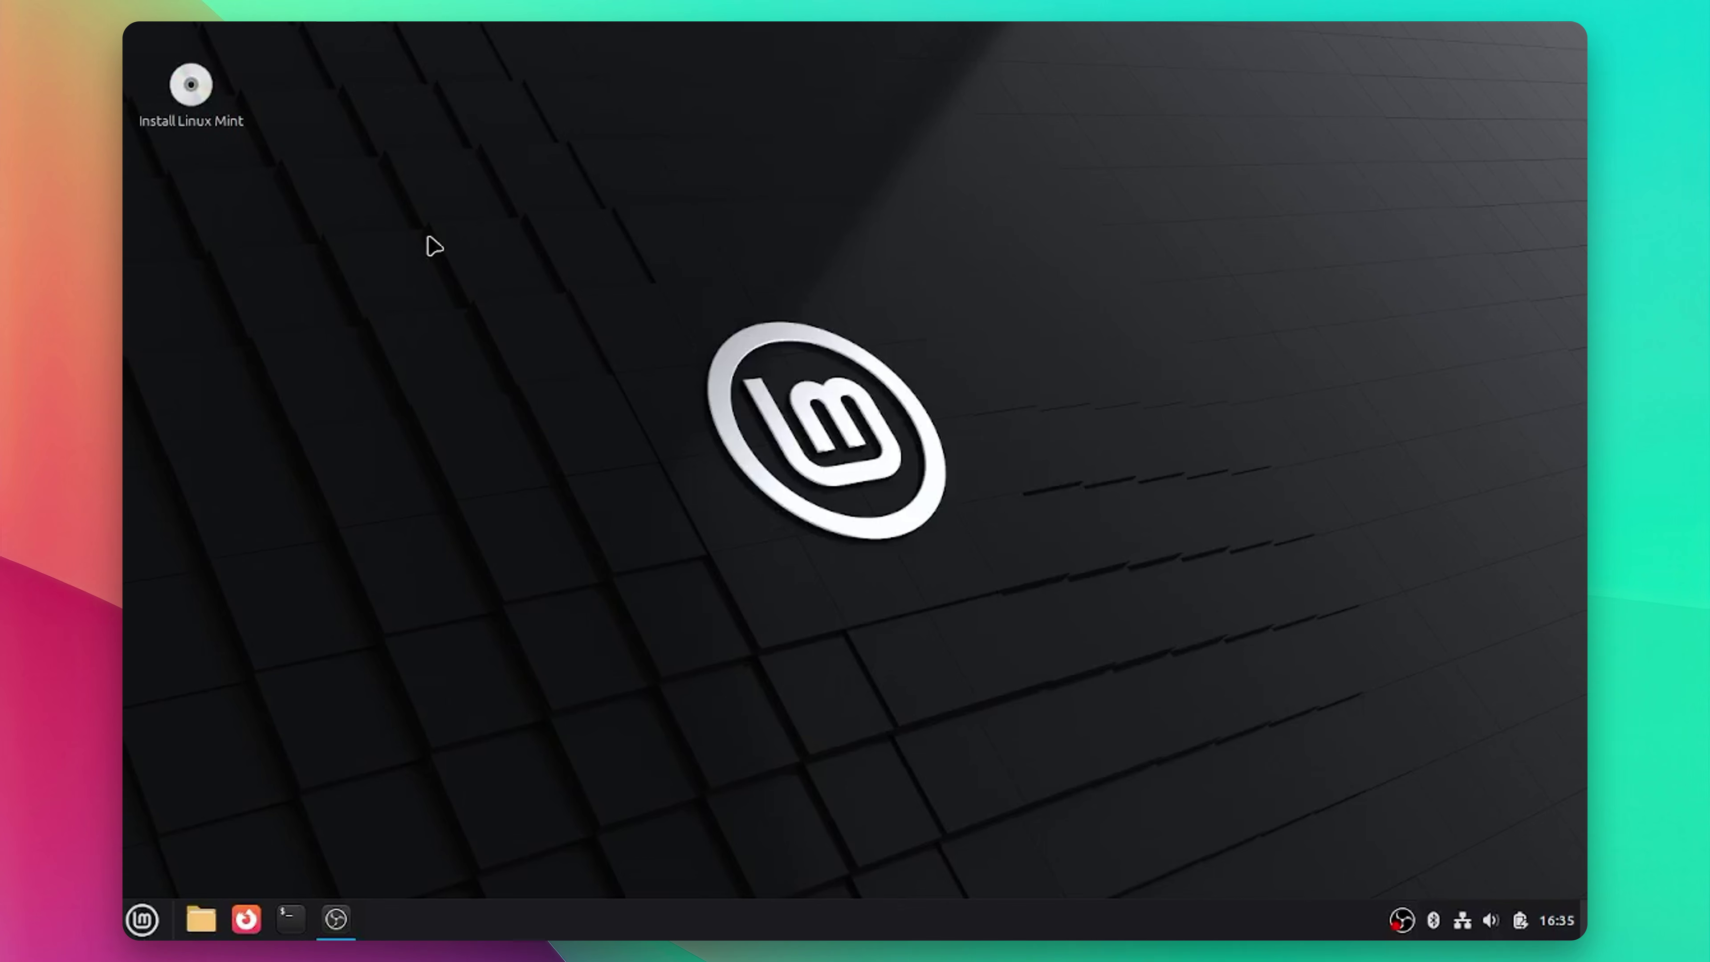
- Launch the Linux Mint installer with English, the English (US) keyboard layout, and multimedia codecs included
double_click(176, 85)
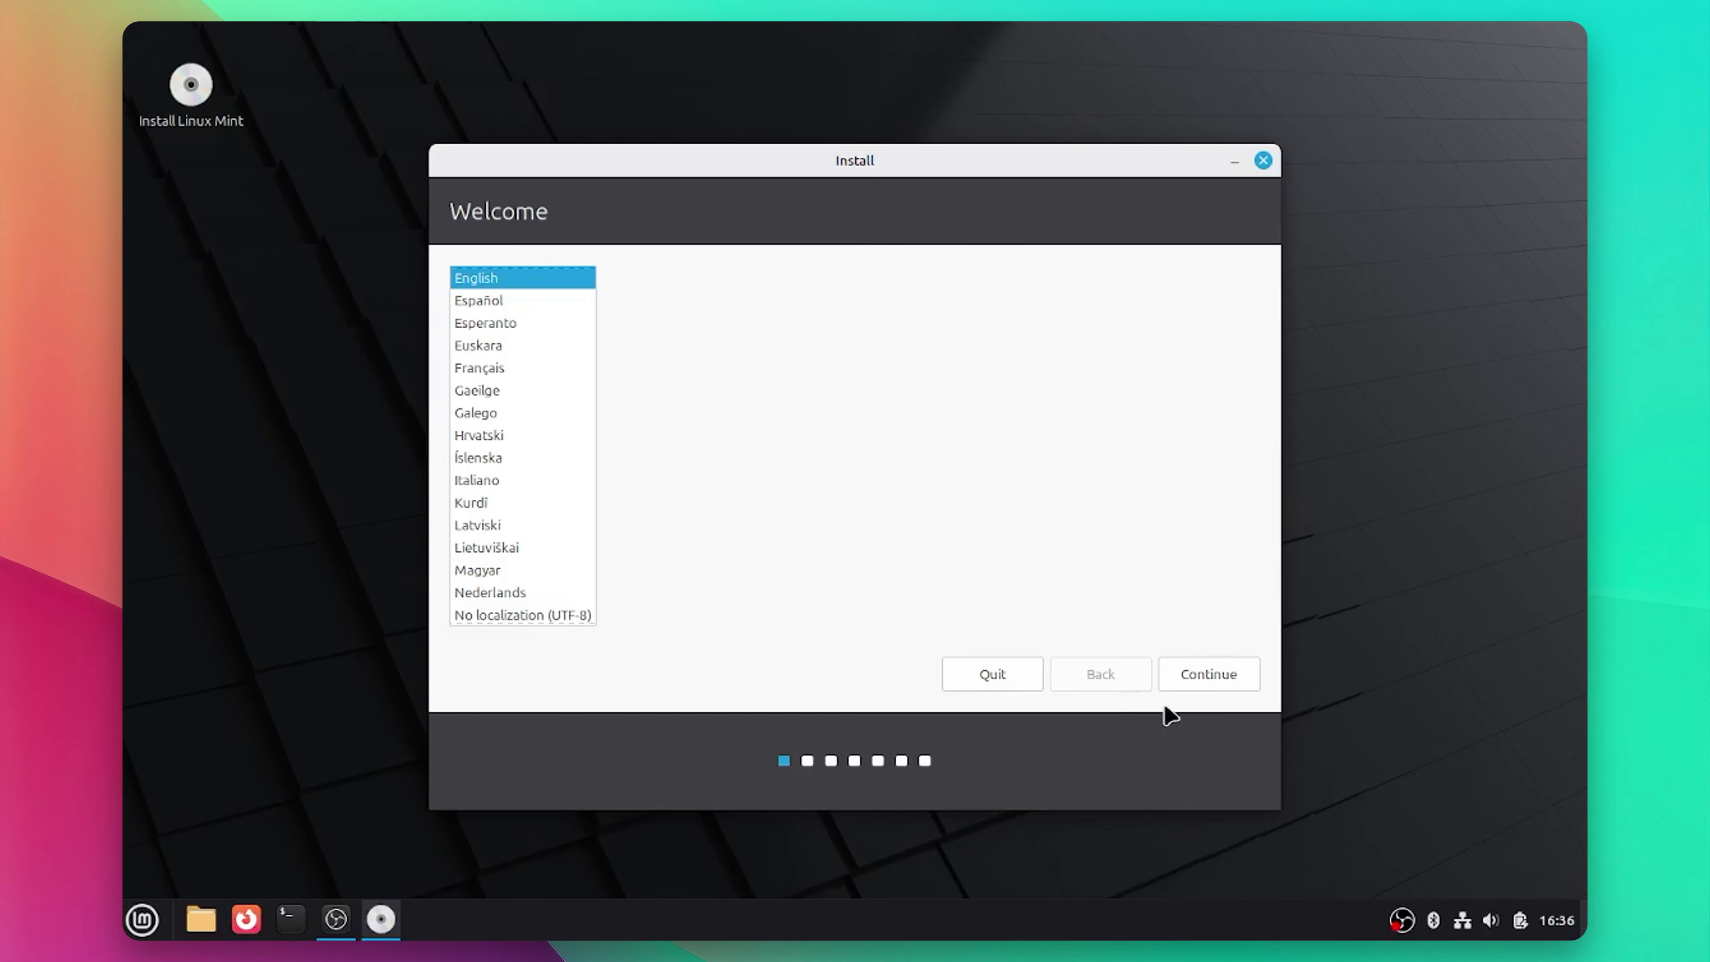
click(1233, 678)
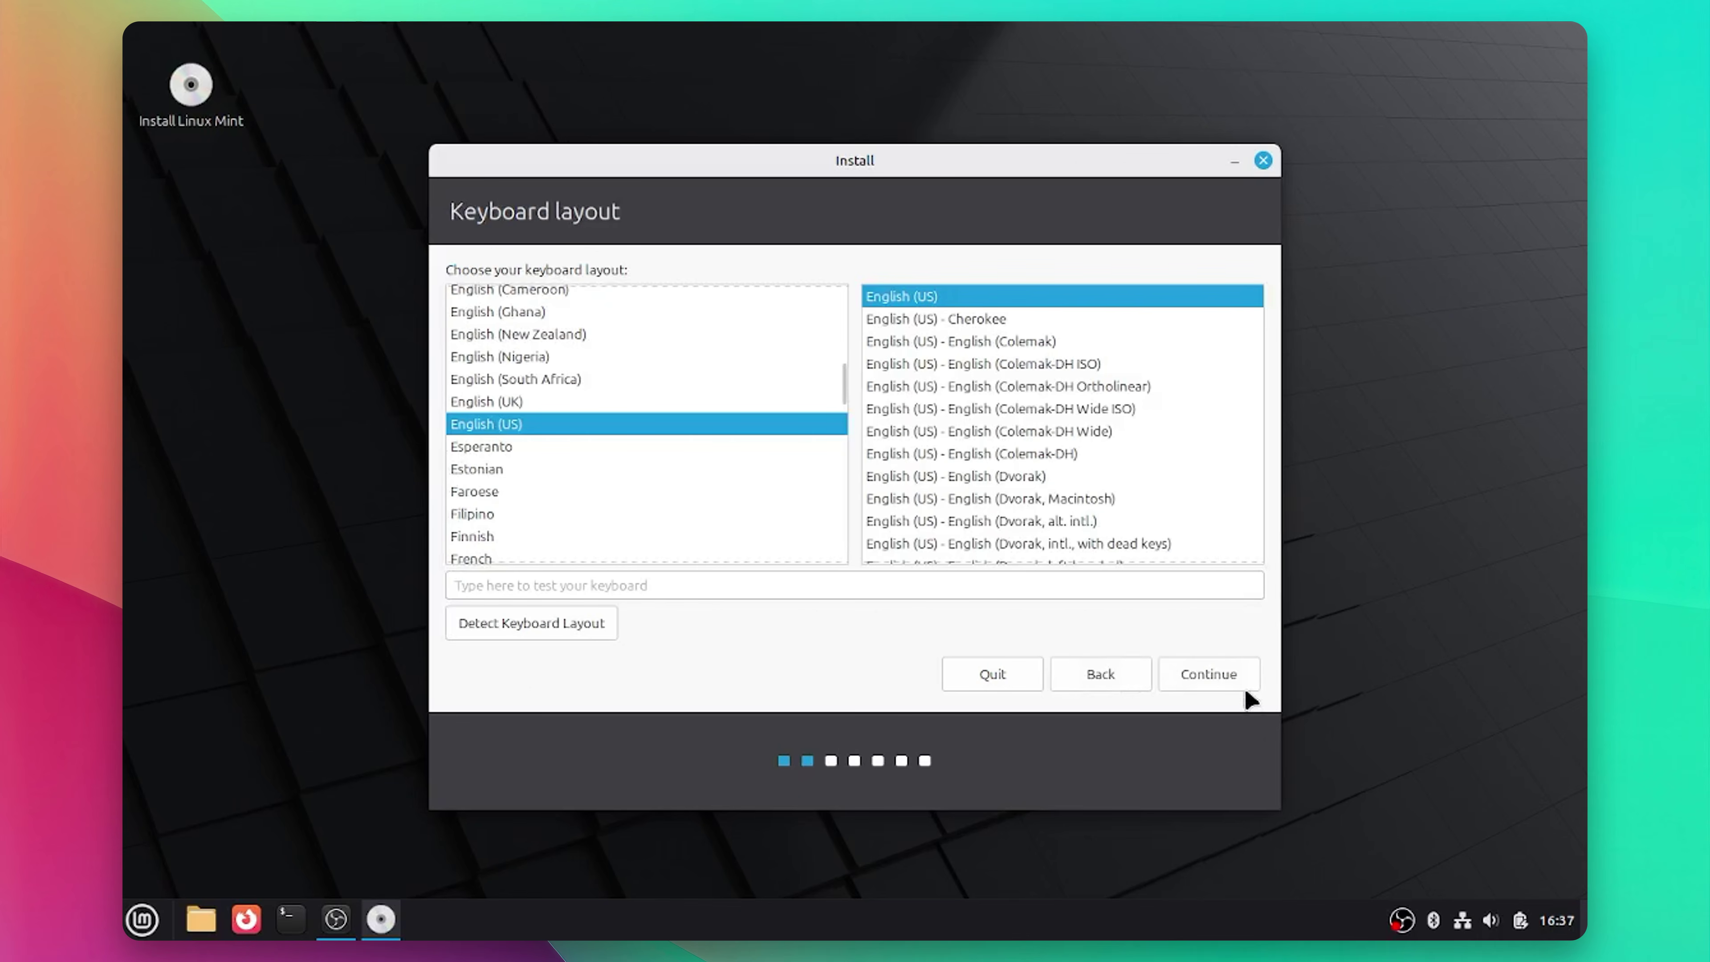
click(1245, 682)
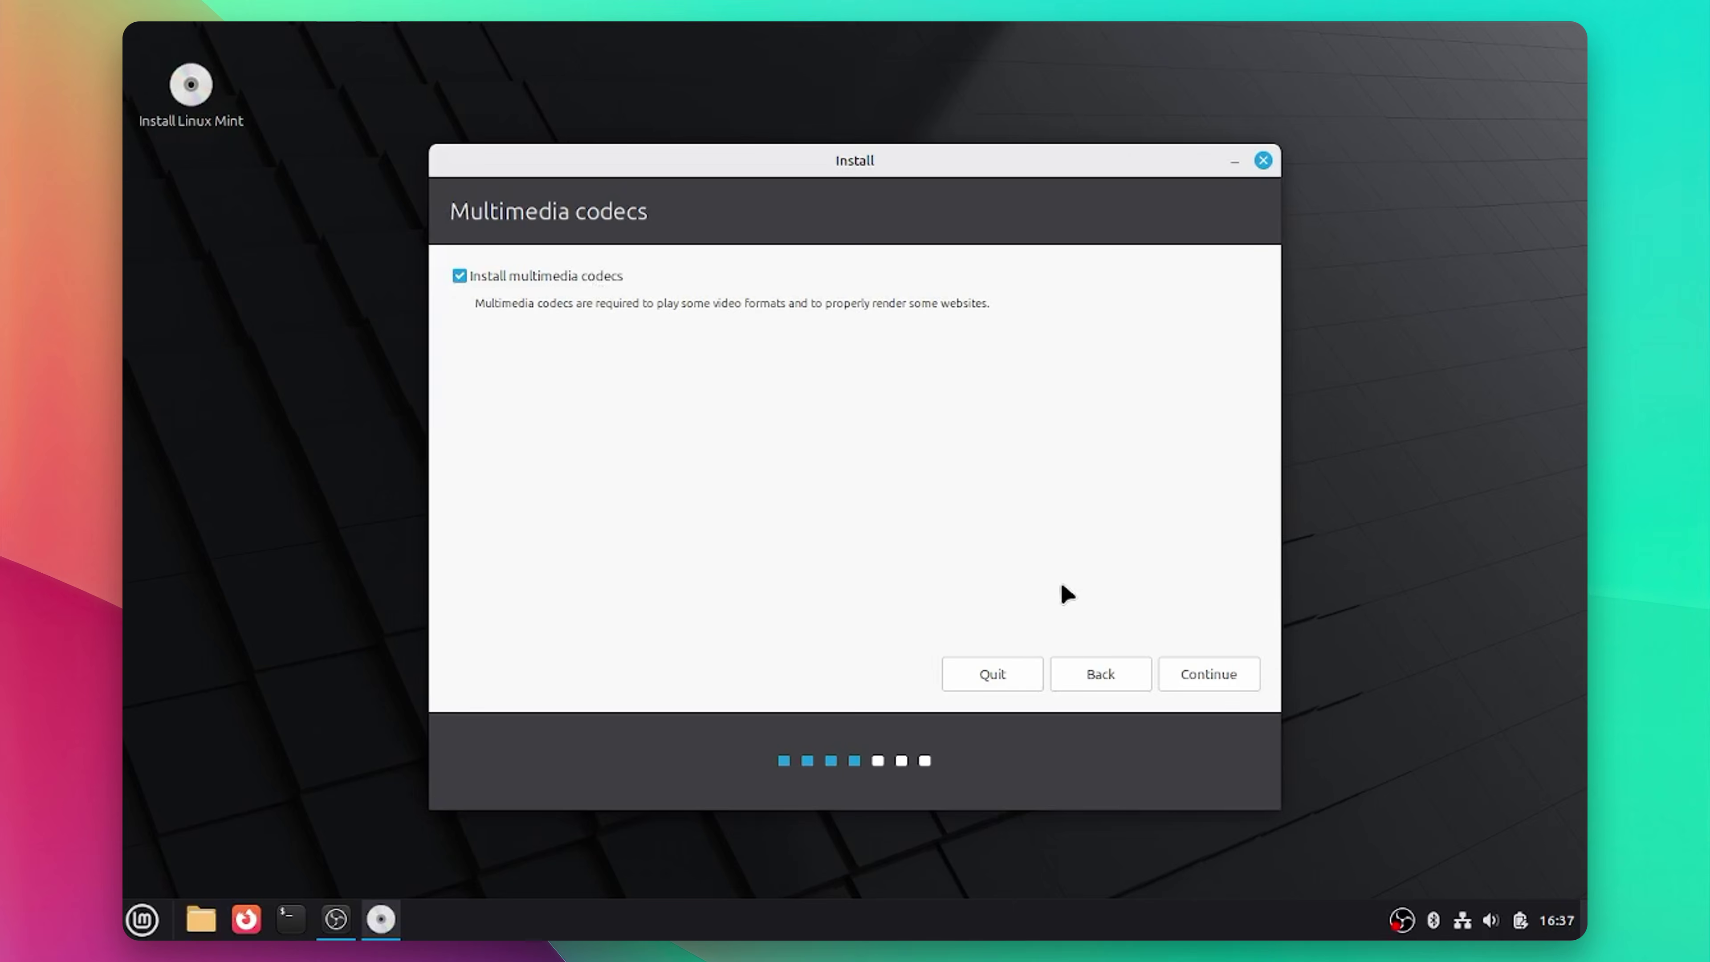
click(1191, 674)
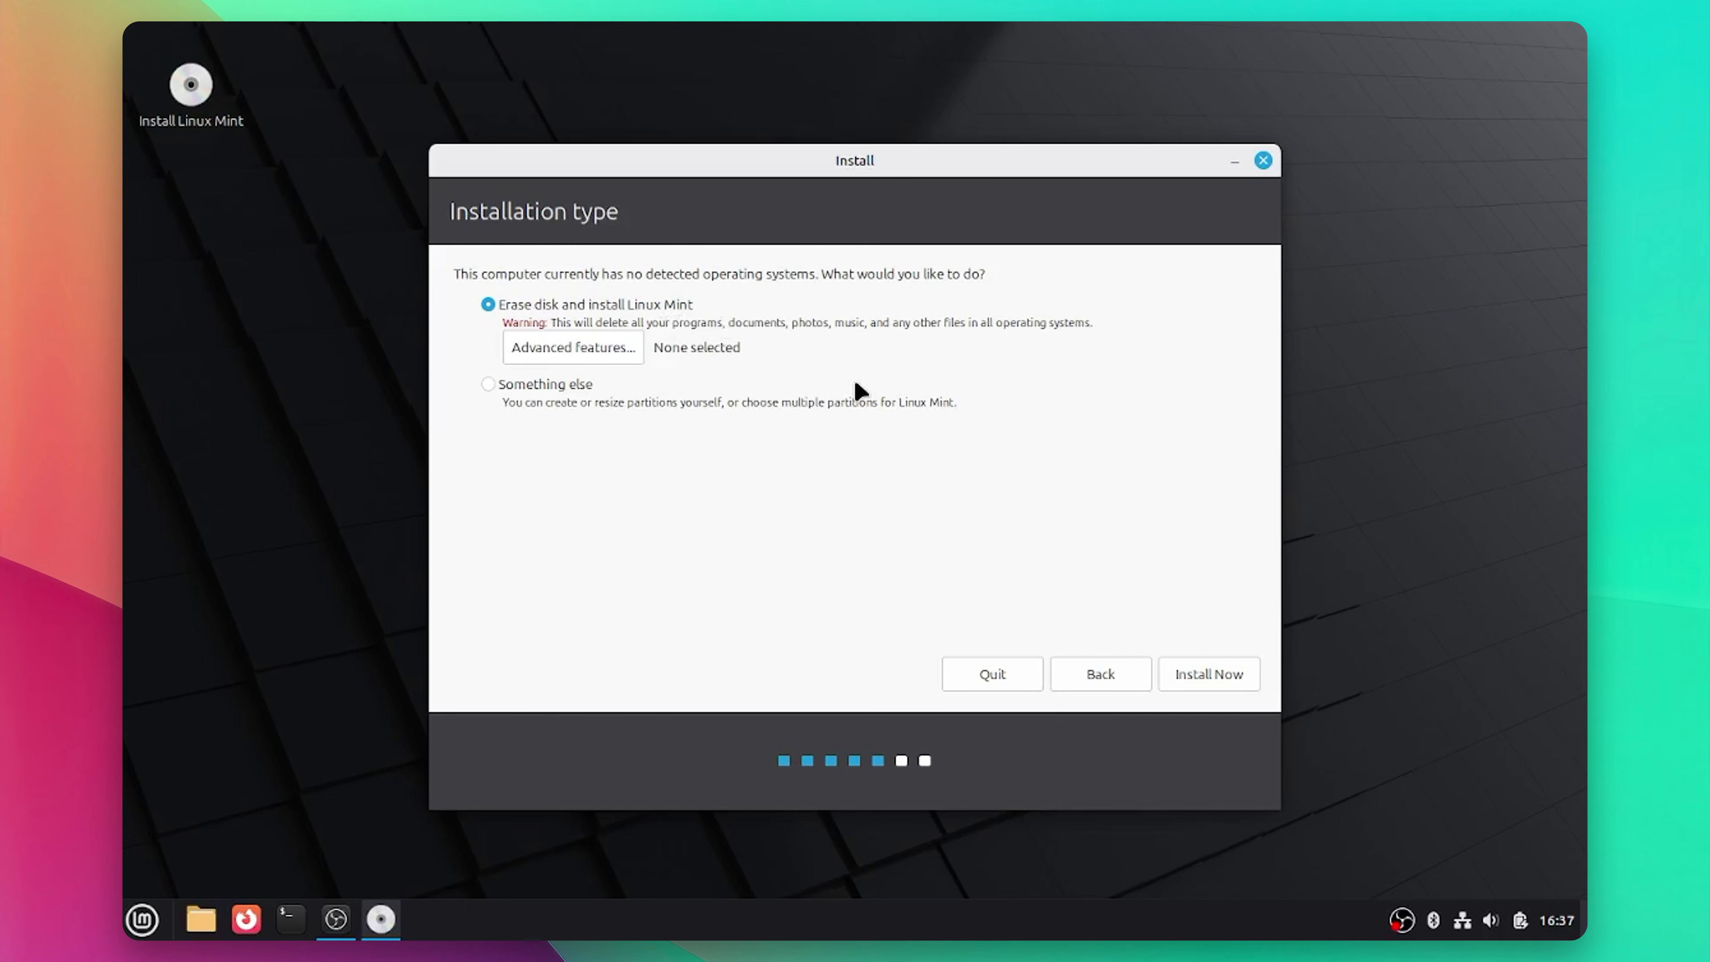
- Start the installation with the erase-disk option and set the location to the central United States on the map
click(1209, 674)
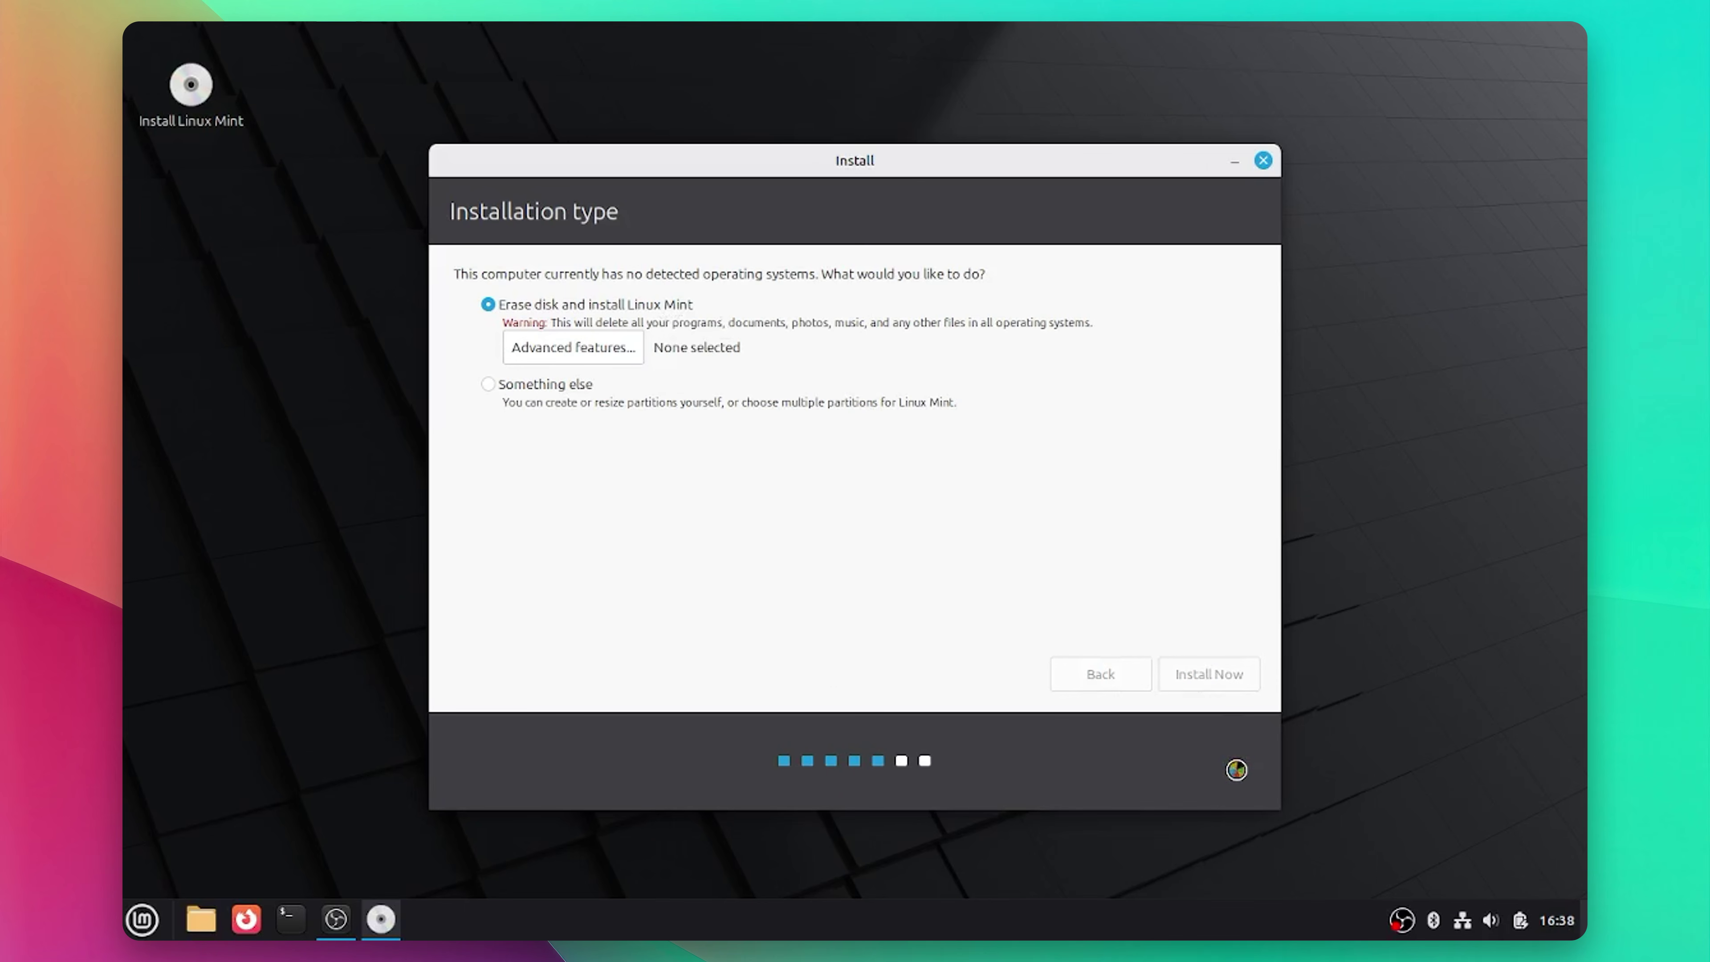
click(1164, 634)
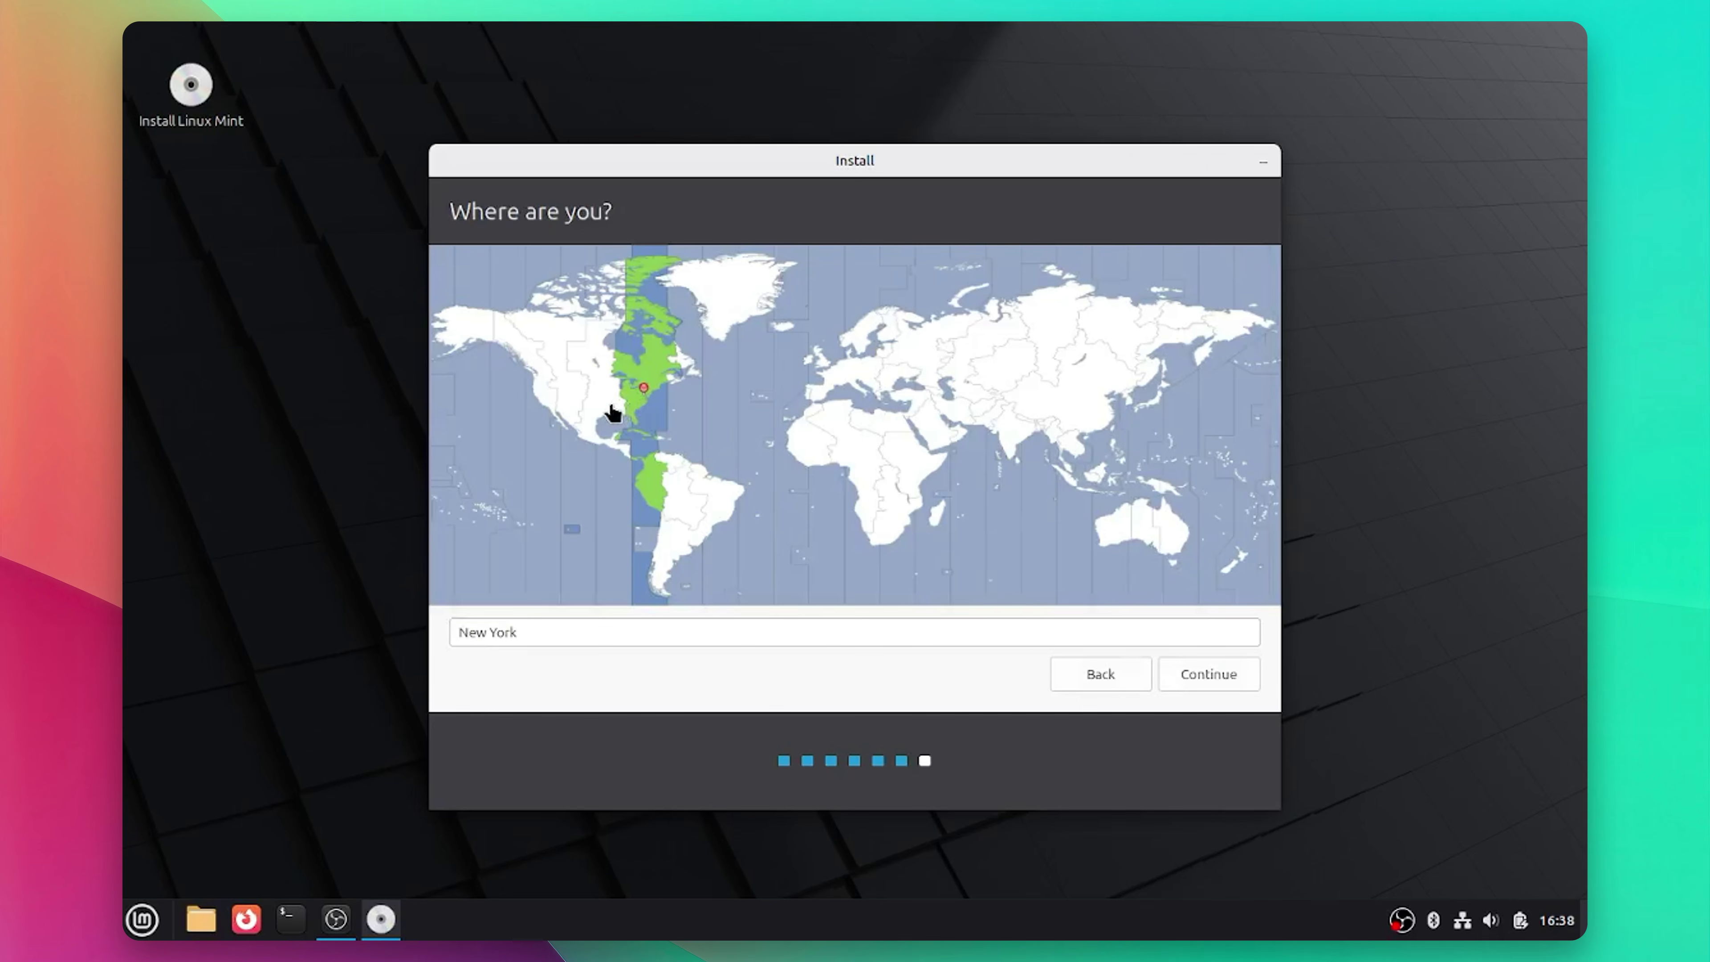
click(611, 390)
click(1205, 663)
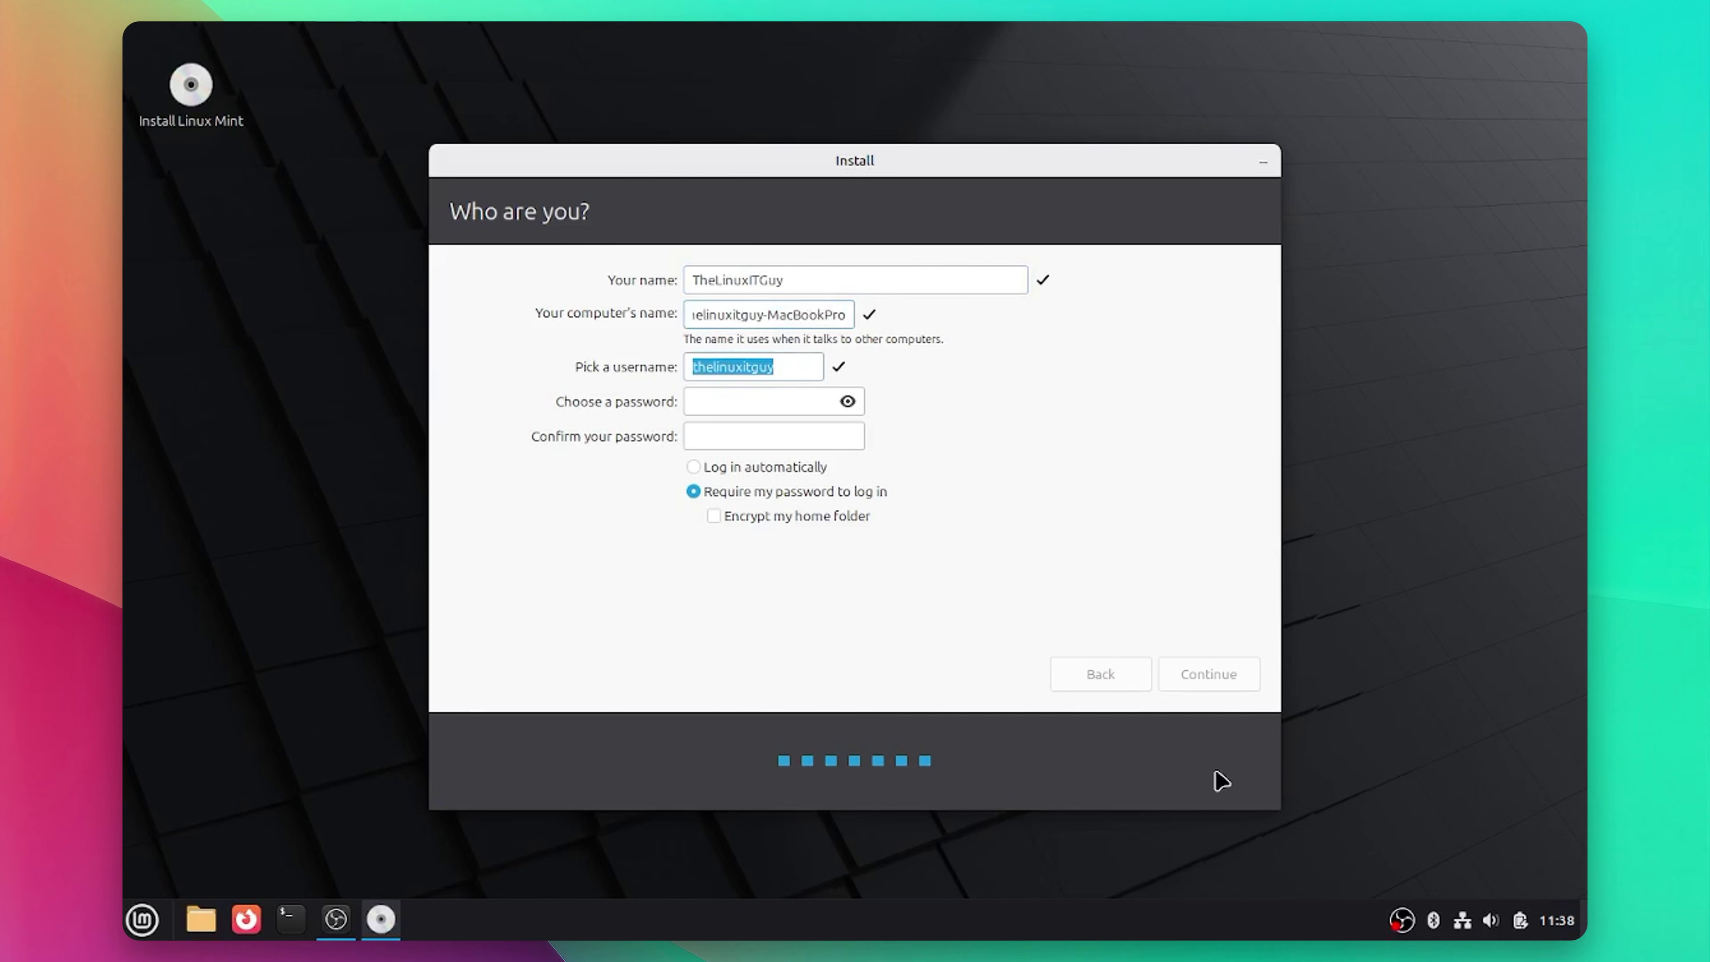
- Enter and confirm the account password for the new user and continue the installation
text(**********)
key(Tab)
text(**********)
click(1237, 674)
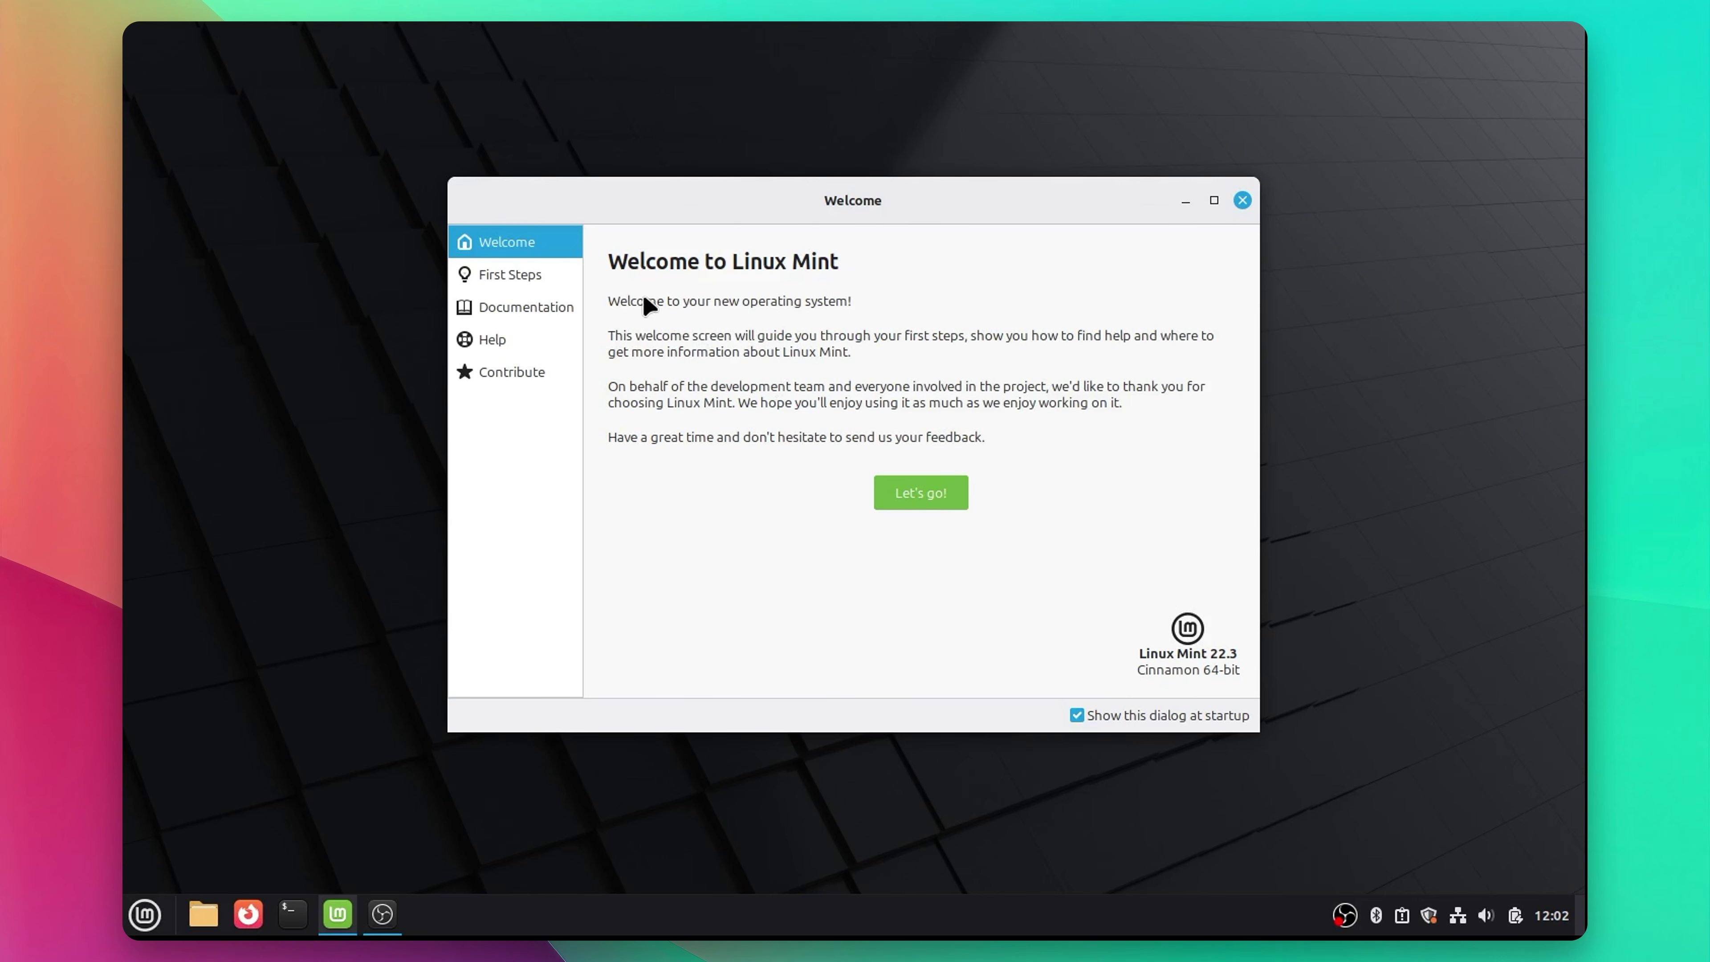
- From the welcome screen's first steps, set the desktop theme to Dark appearance with the green color
click(913, 492)
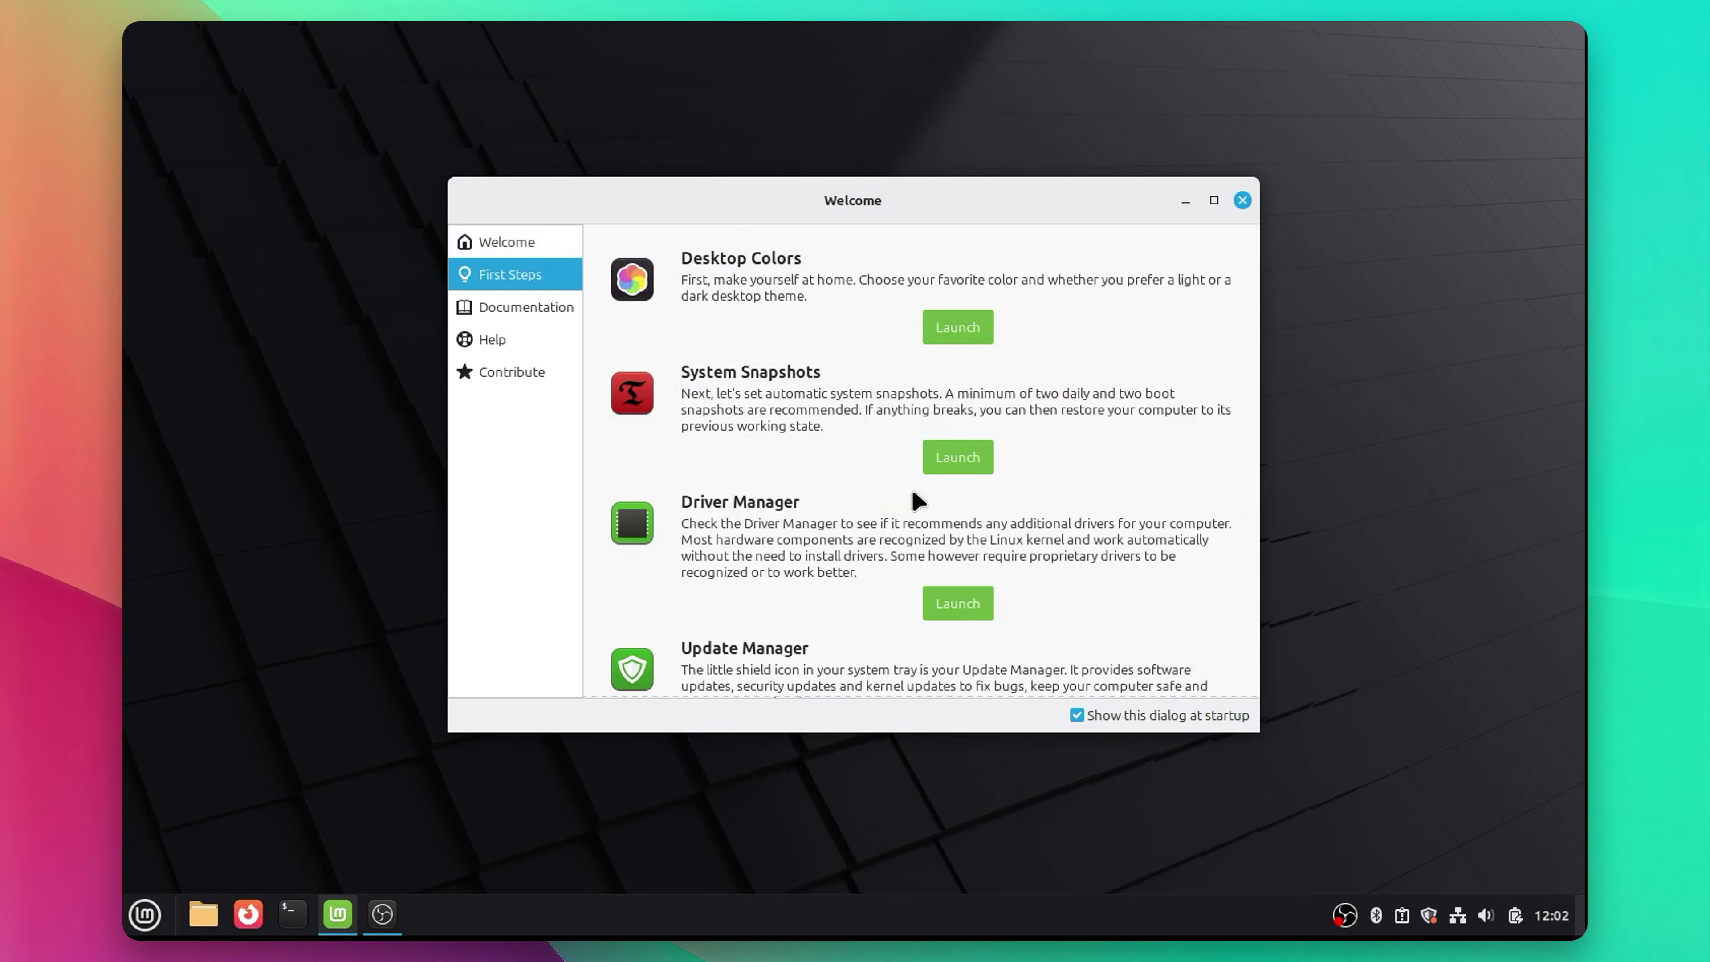
click(959, 337)
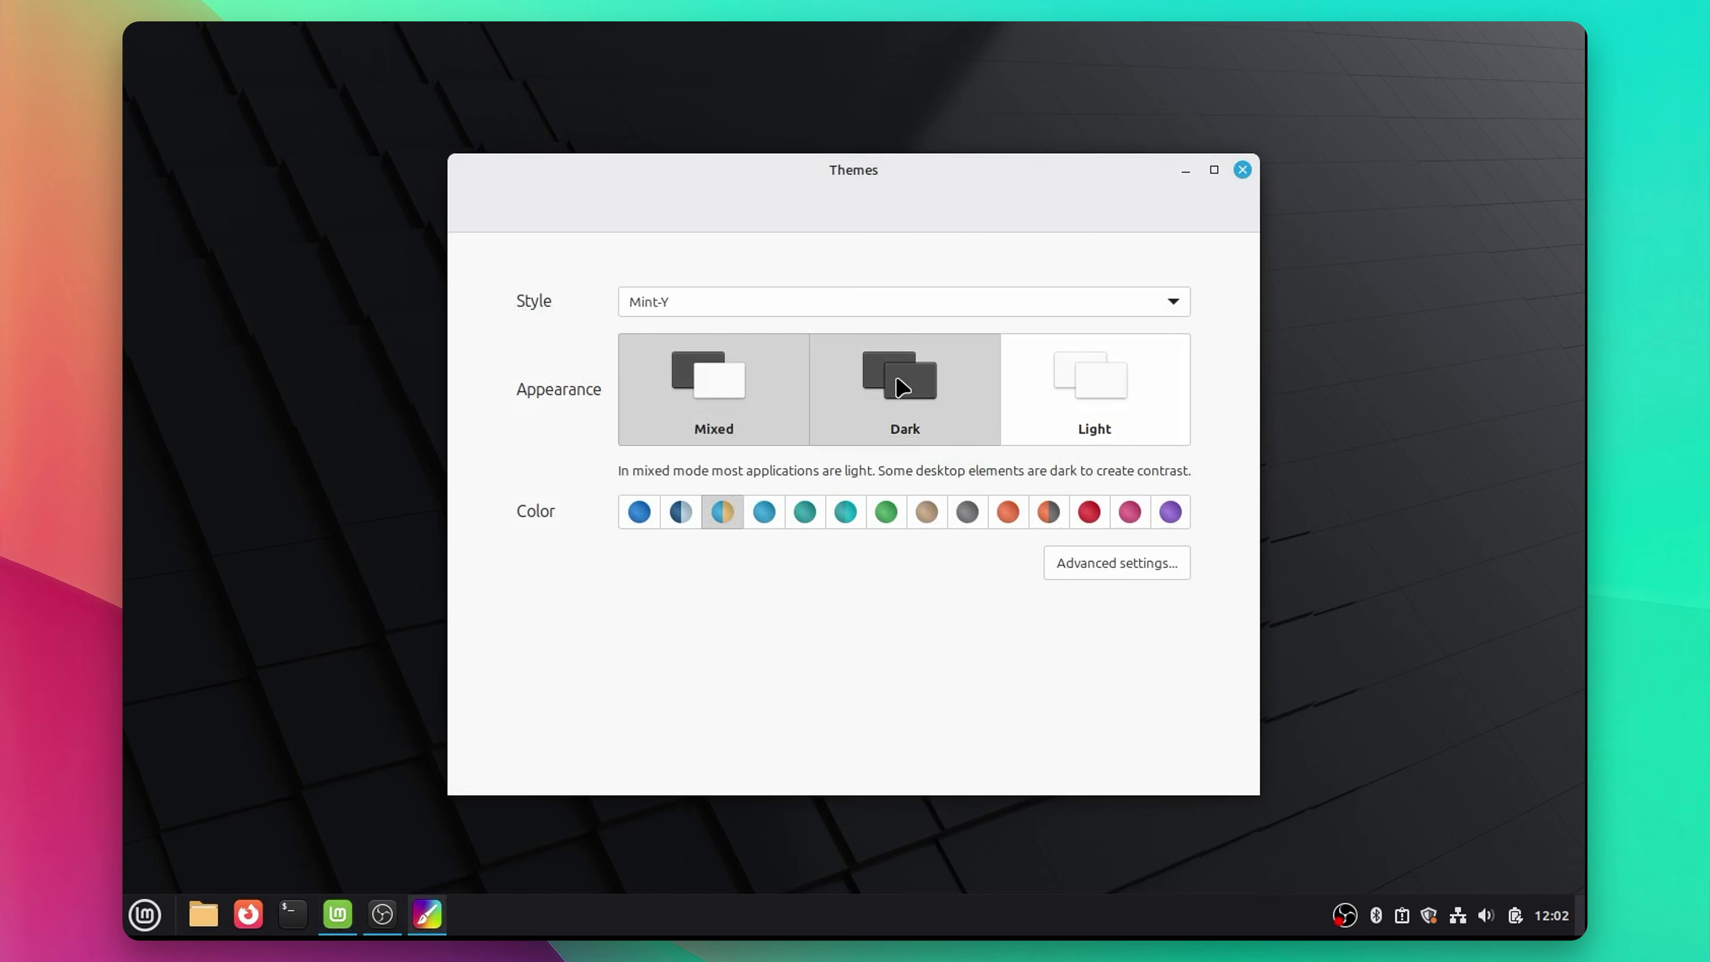
click(897, 379)
click(871, 506)
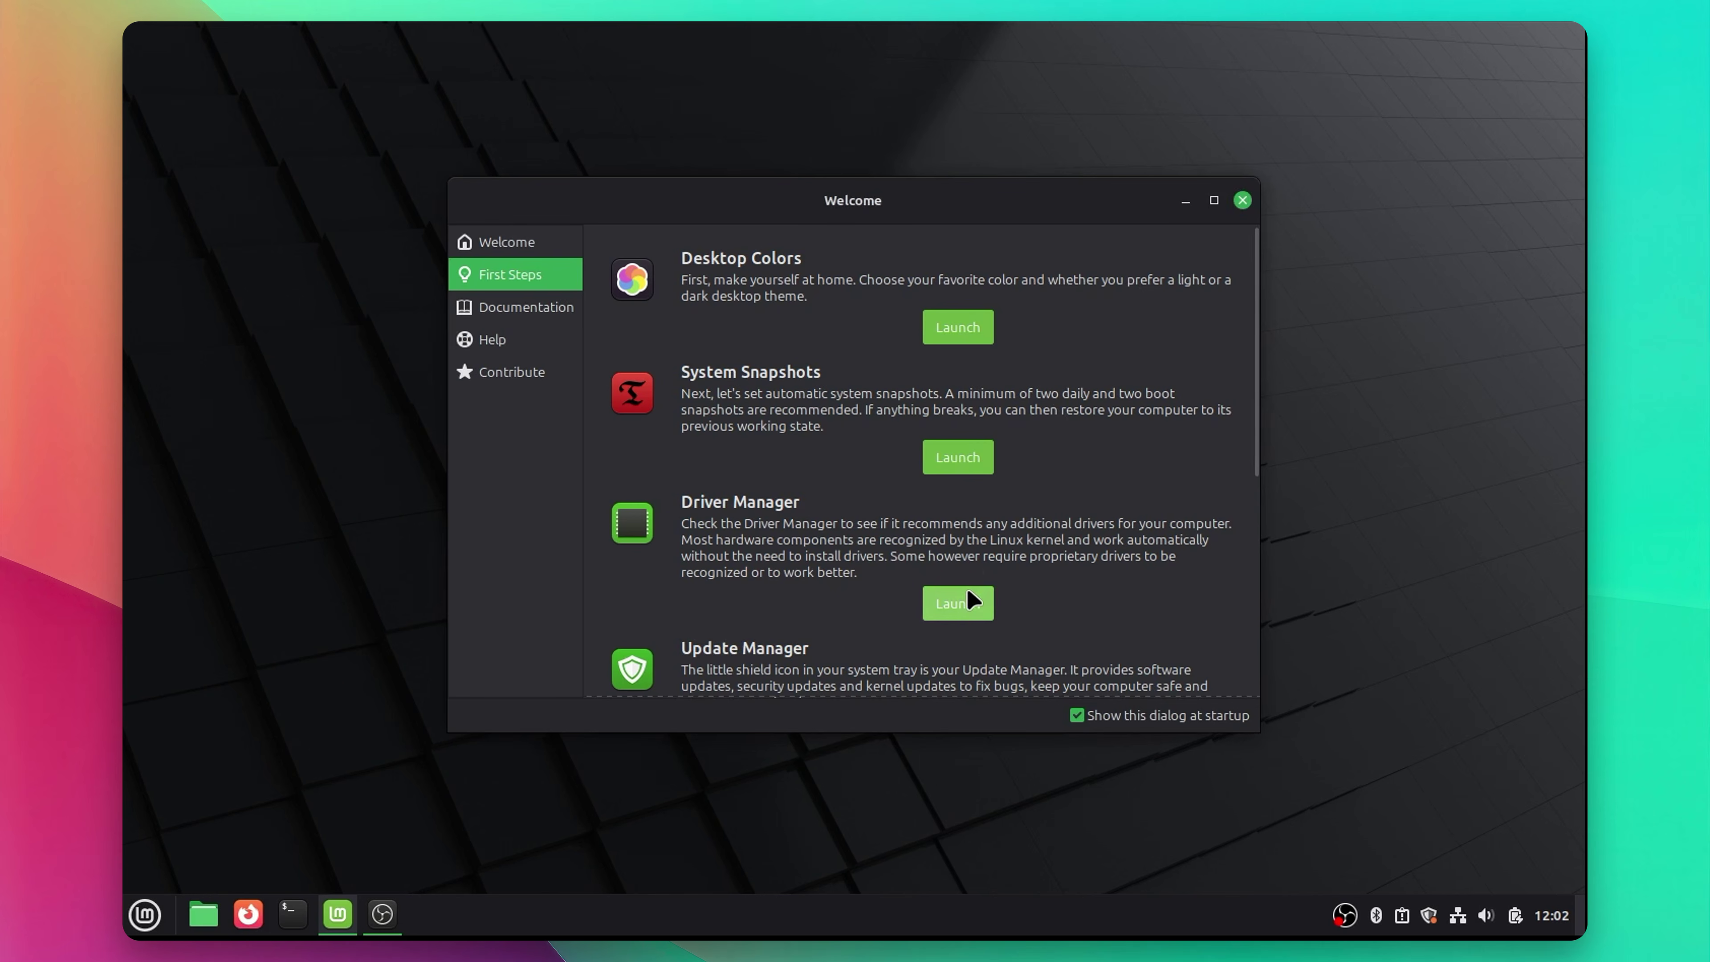
- Install the broadcom-sta-dkms wireless driver with Driver Manager, authenticating with the account password, and close Driver Manager
click(957, 603)
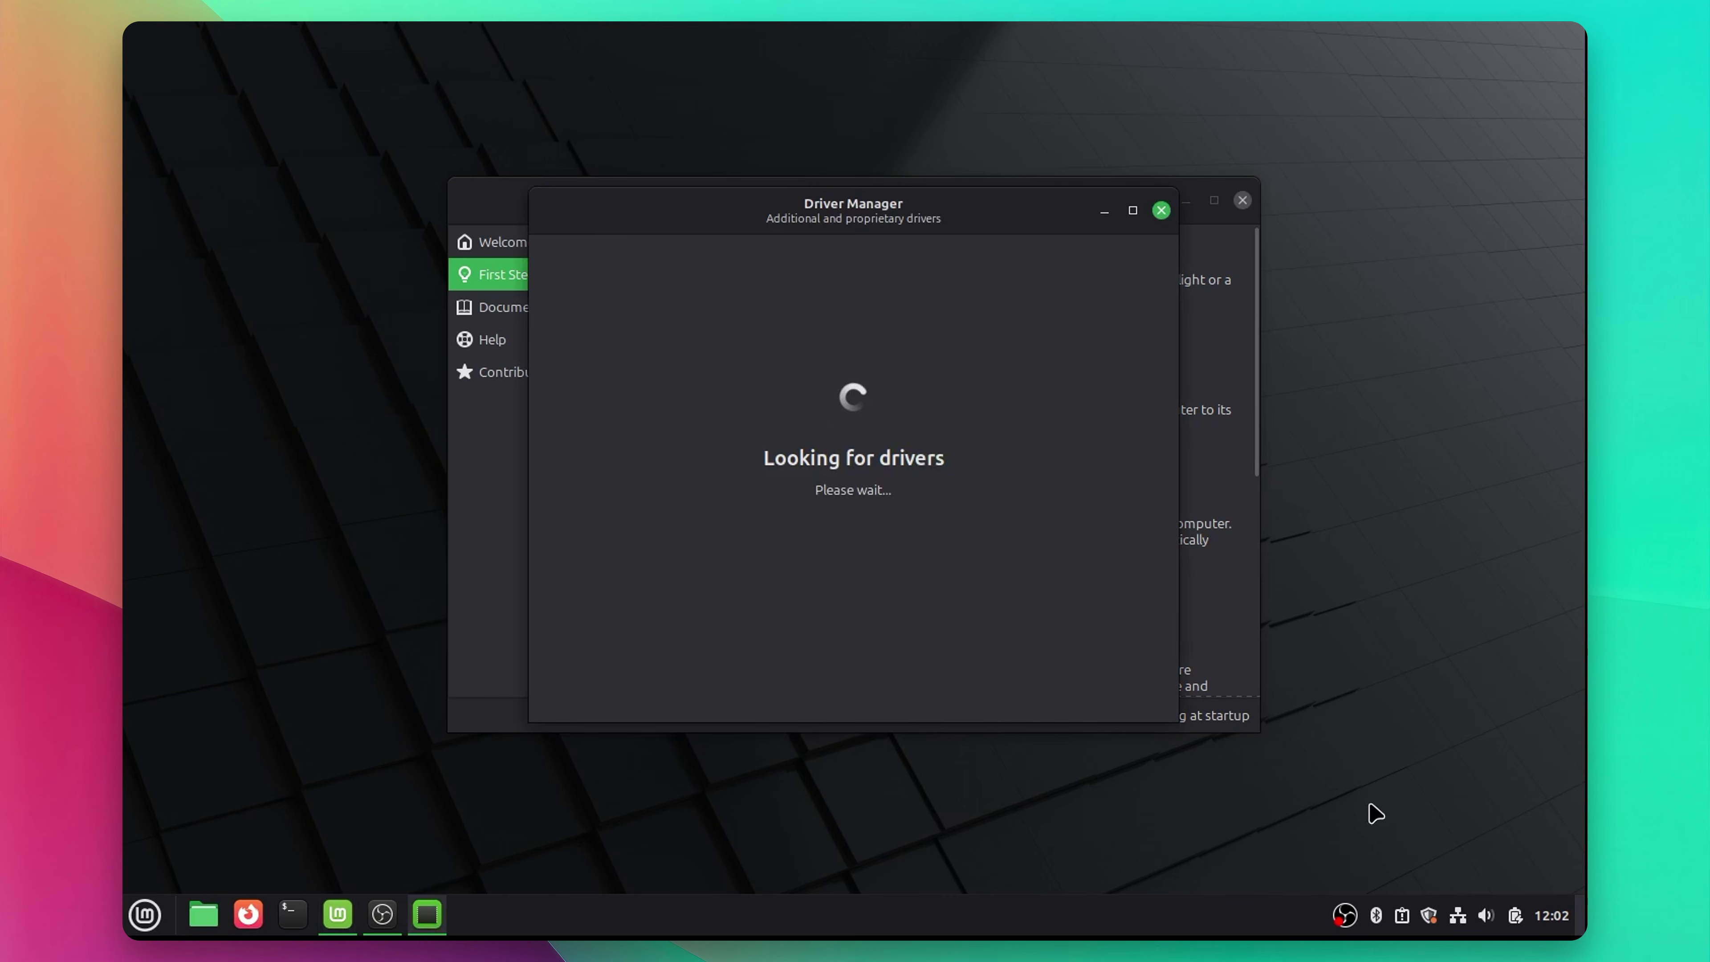
mouse_move(1459, 921)
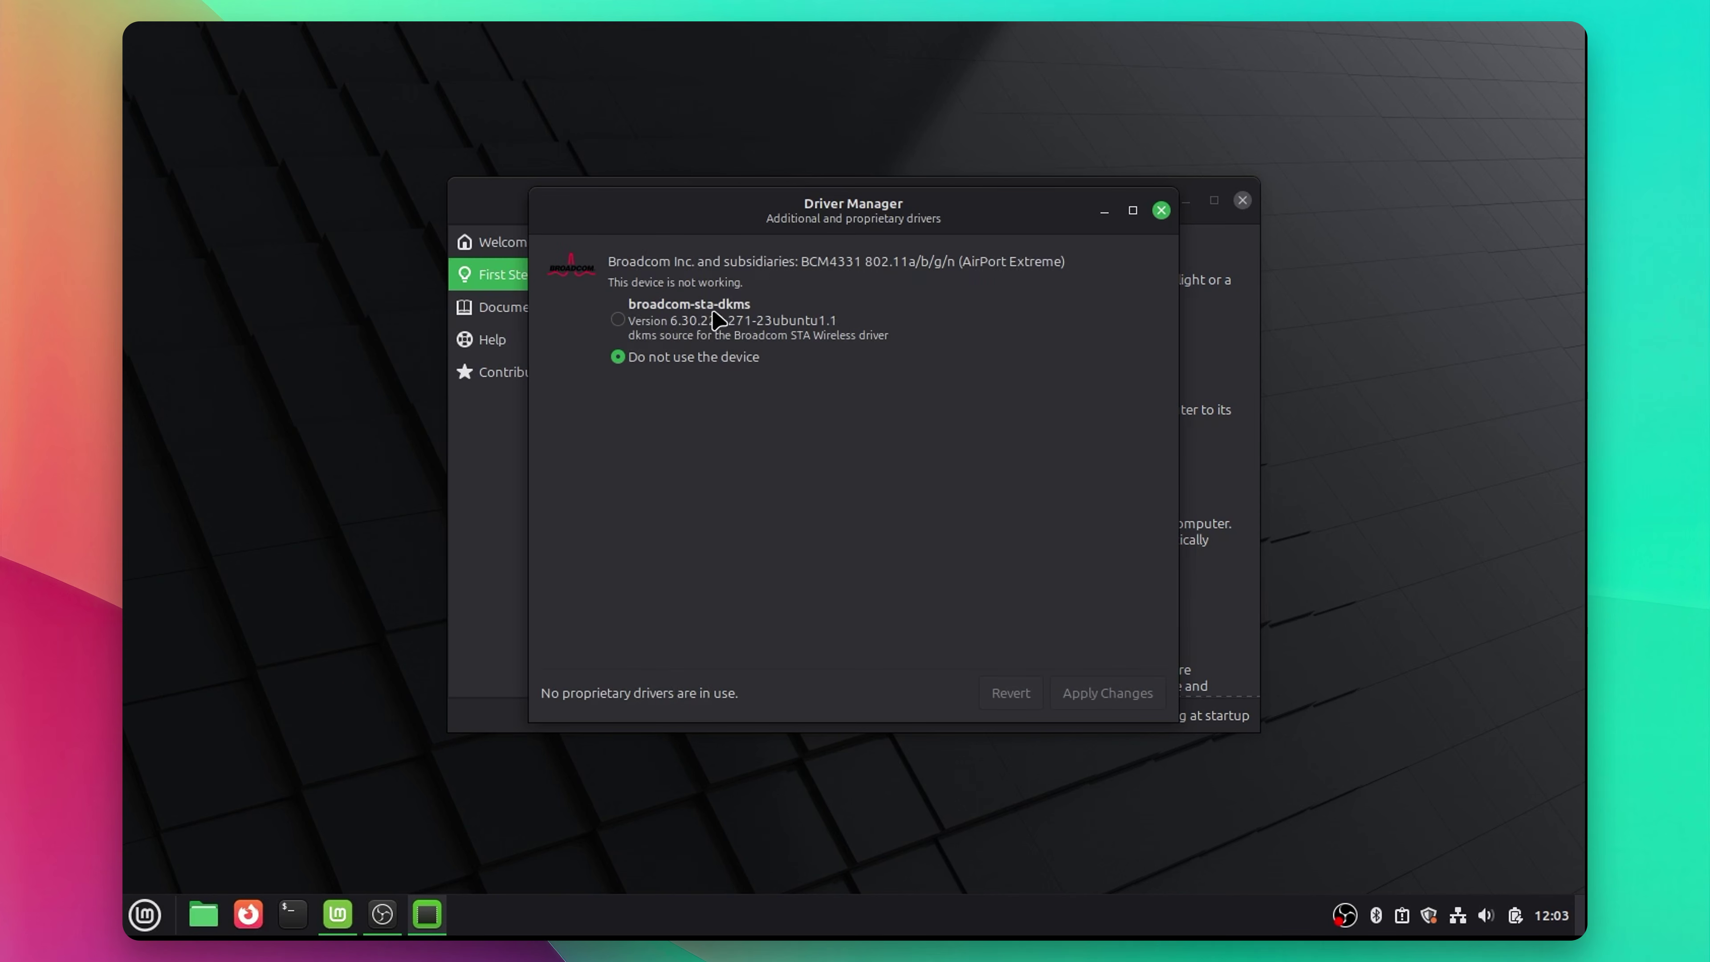
click(708, 311)
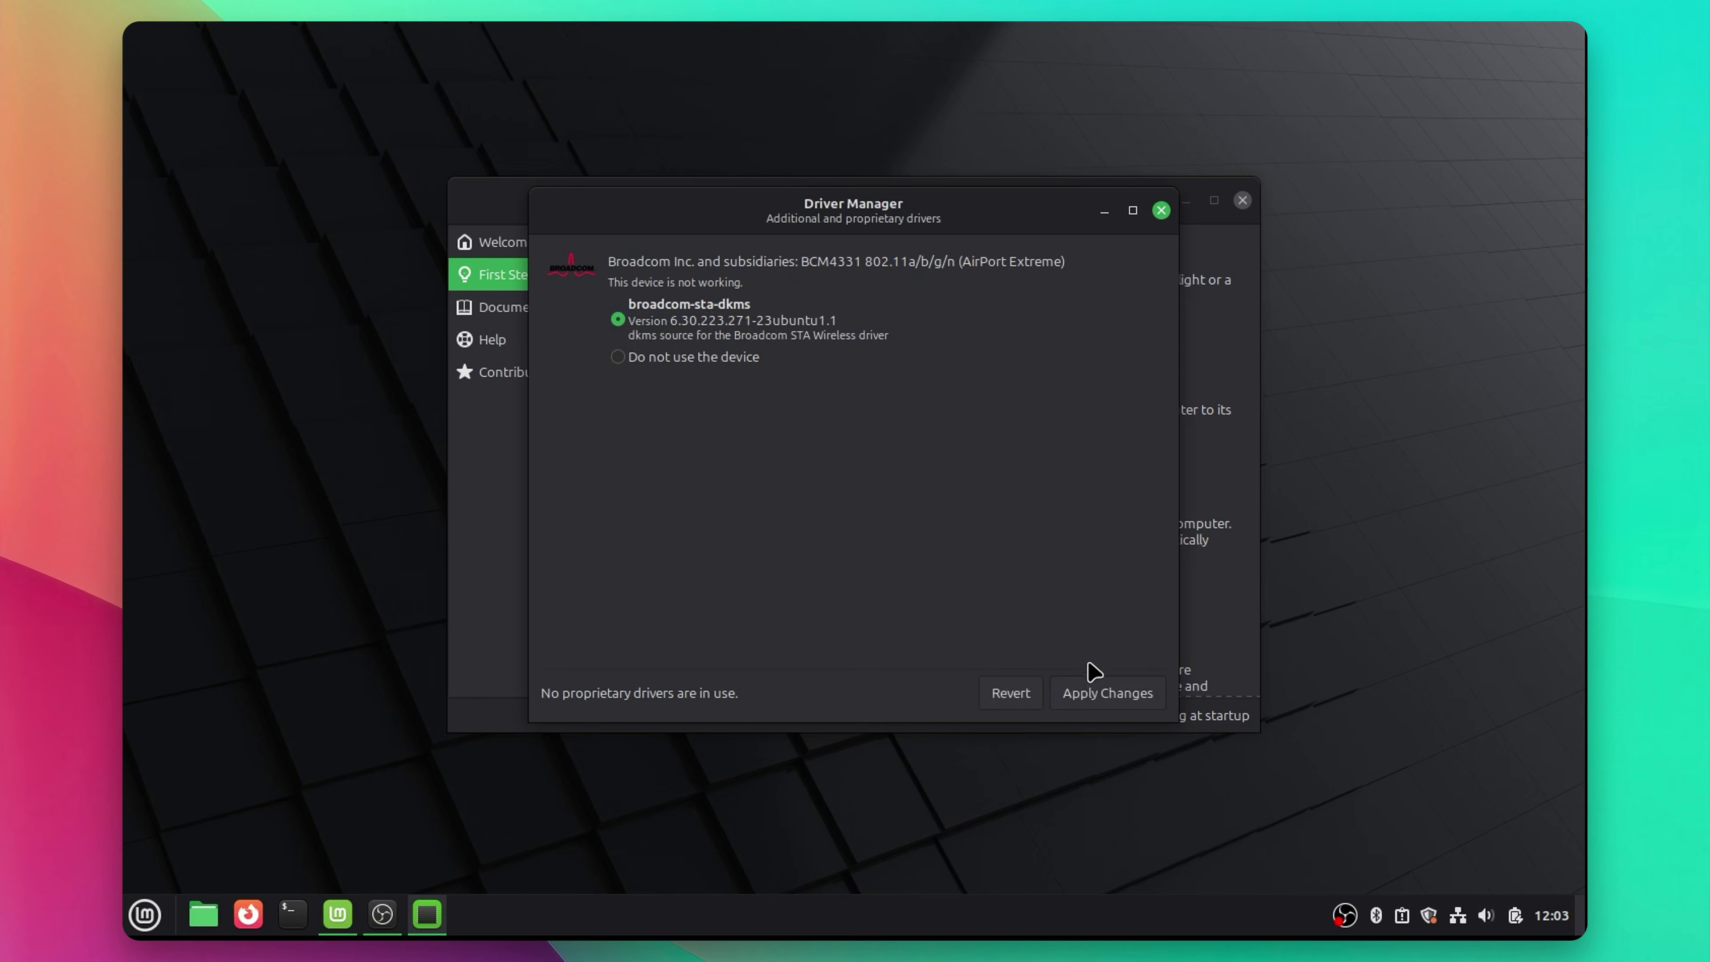
click(1104, 695)
text(p)
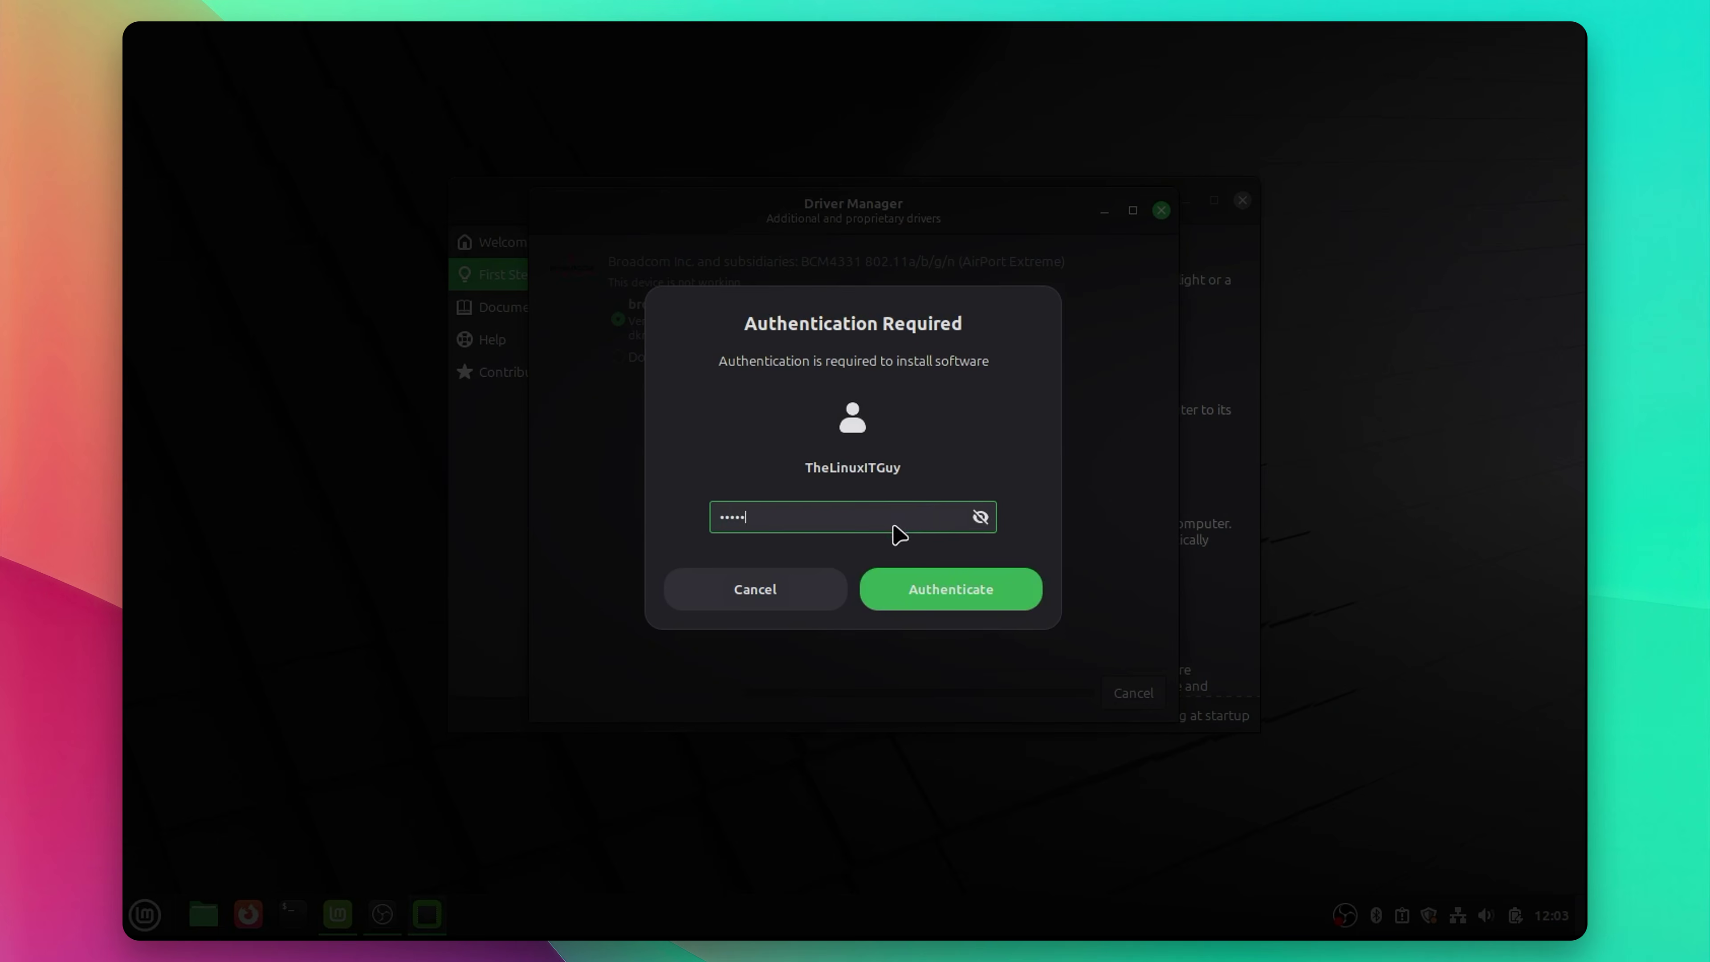
key(Return)
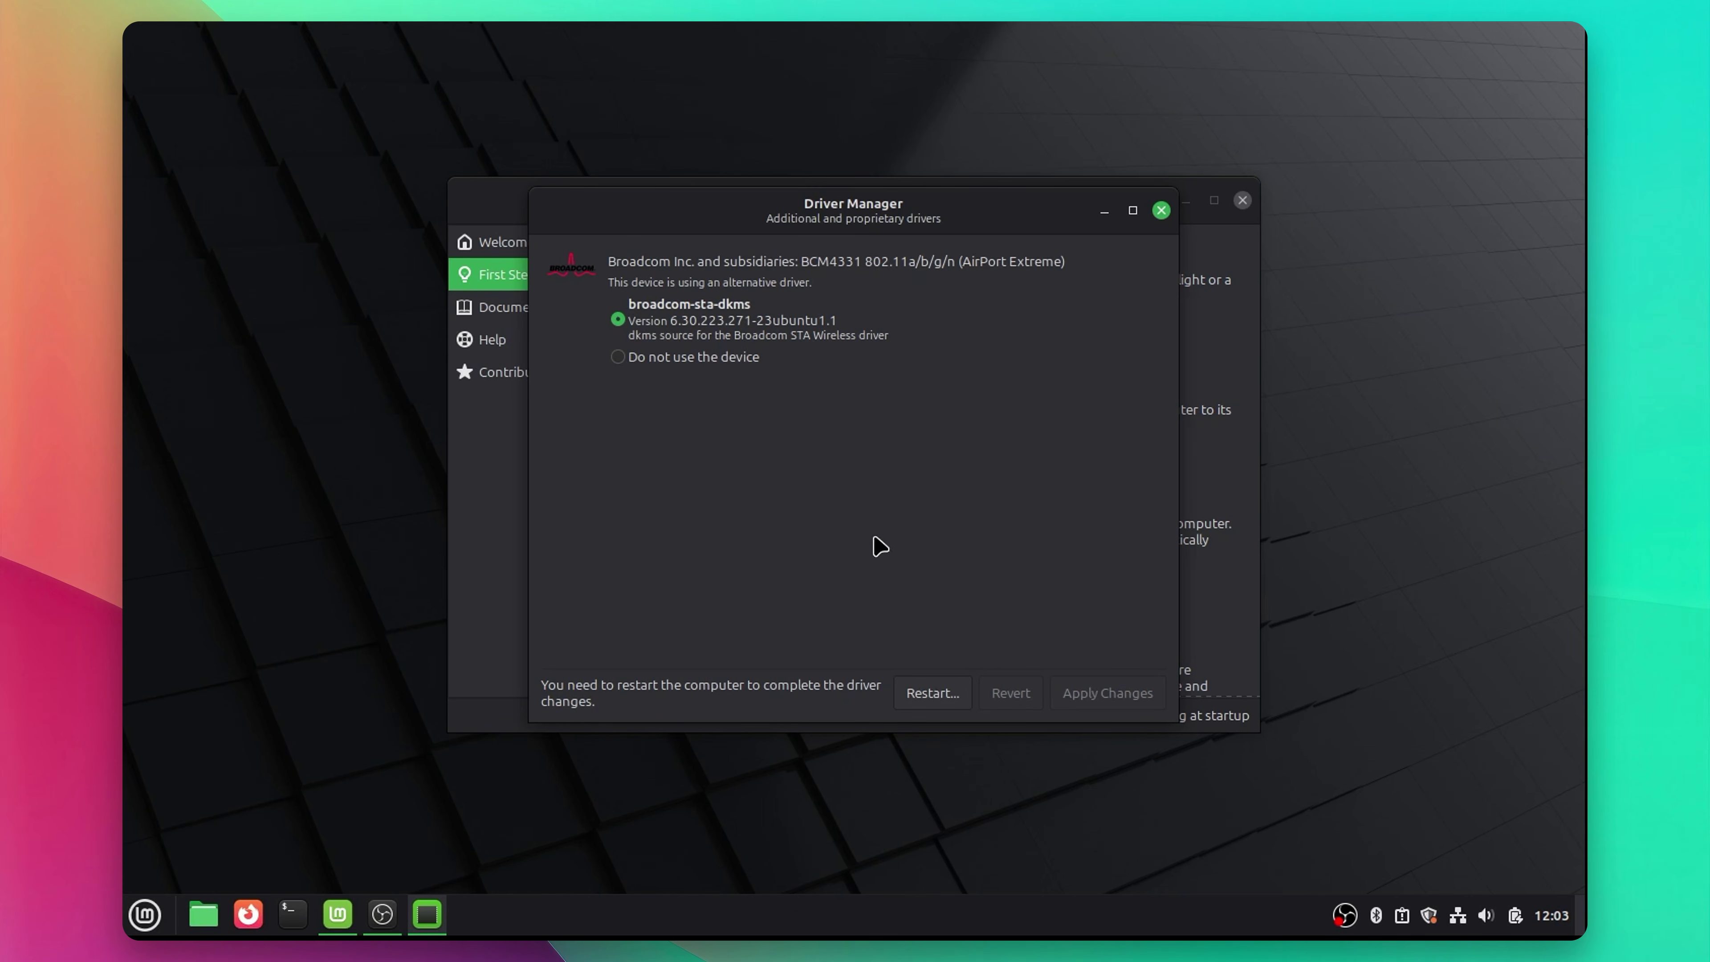
click(1161, 211)
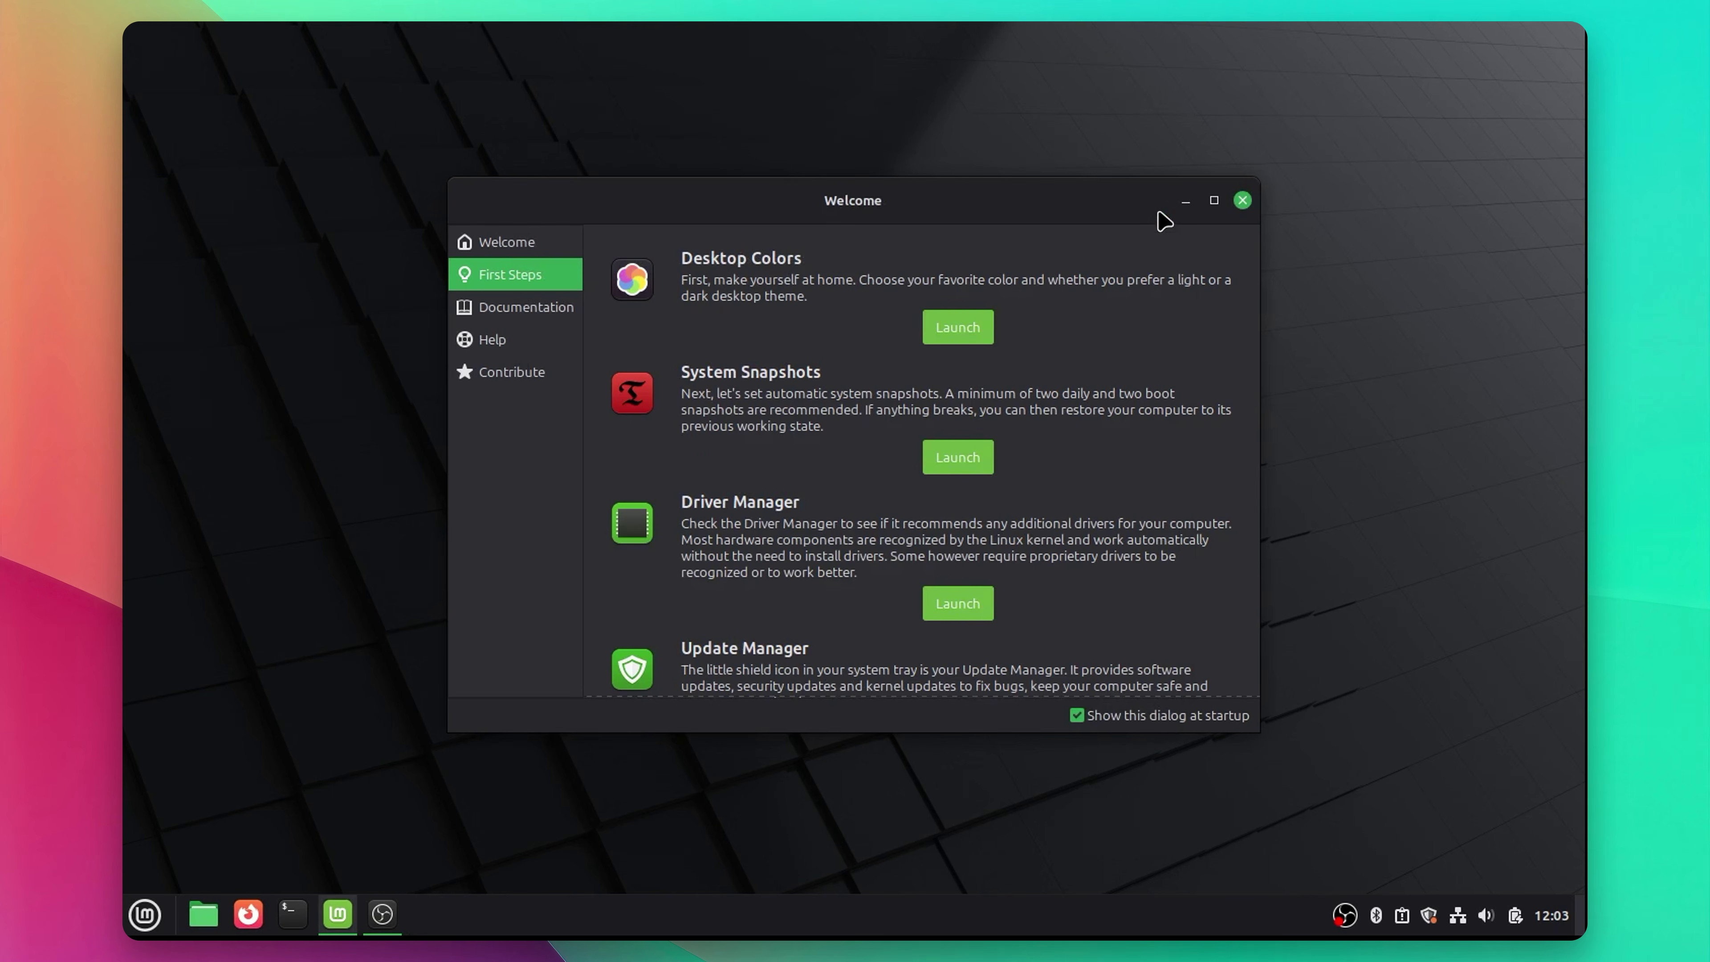
- Close the welcome screen, install all selected updates with Update Manager using the account password, and dismiss the resulting dialog
click(1242, 201)
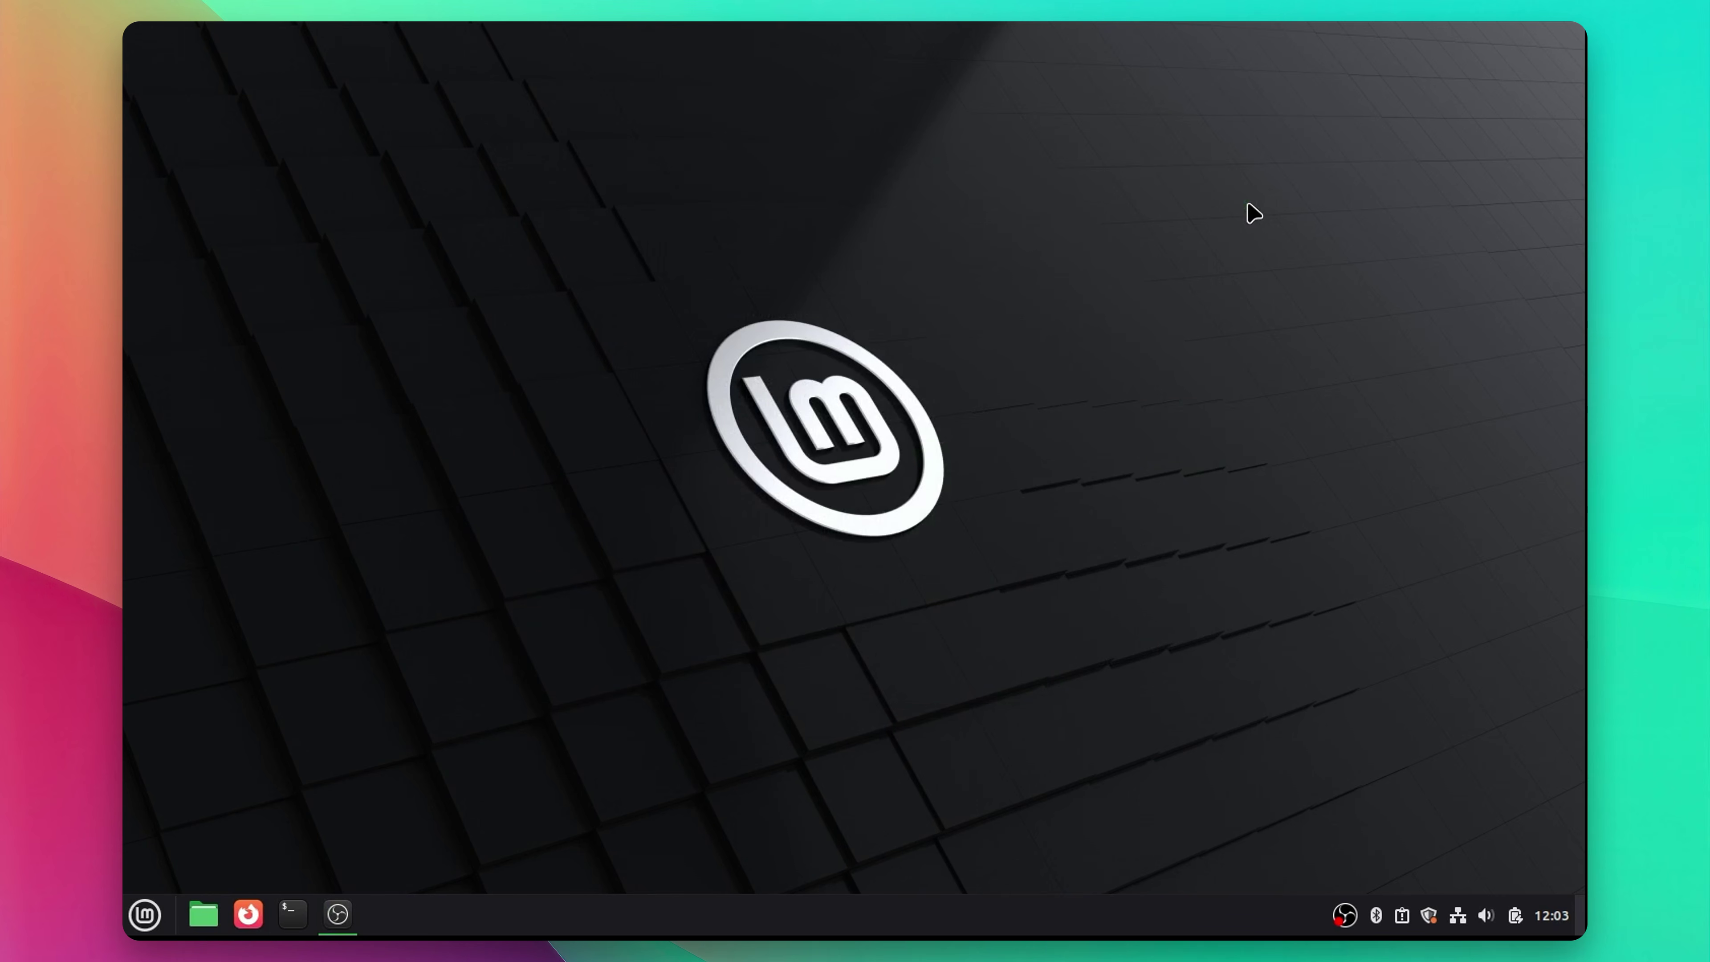
click(1431, 915)
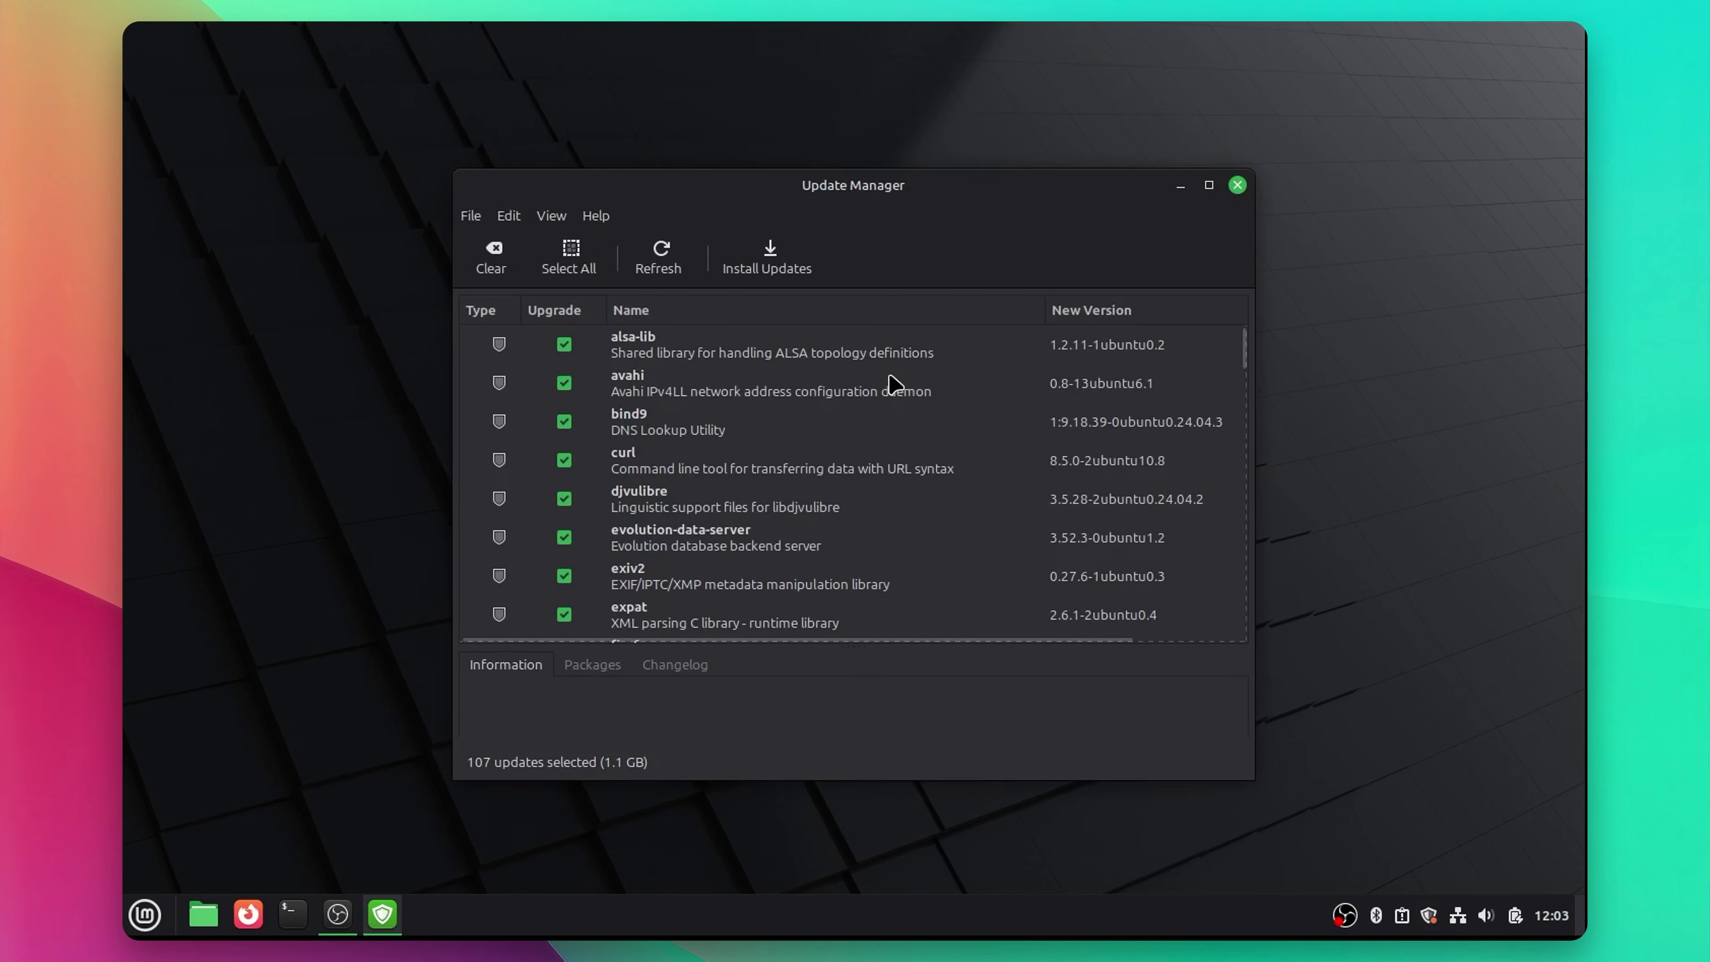
click(769, 260)
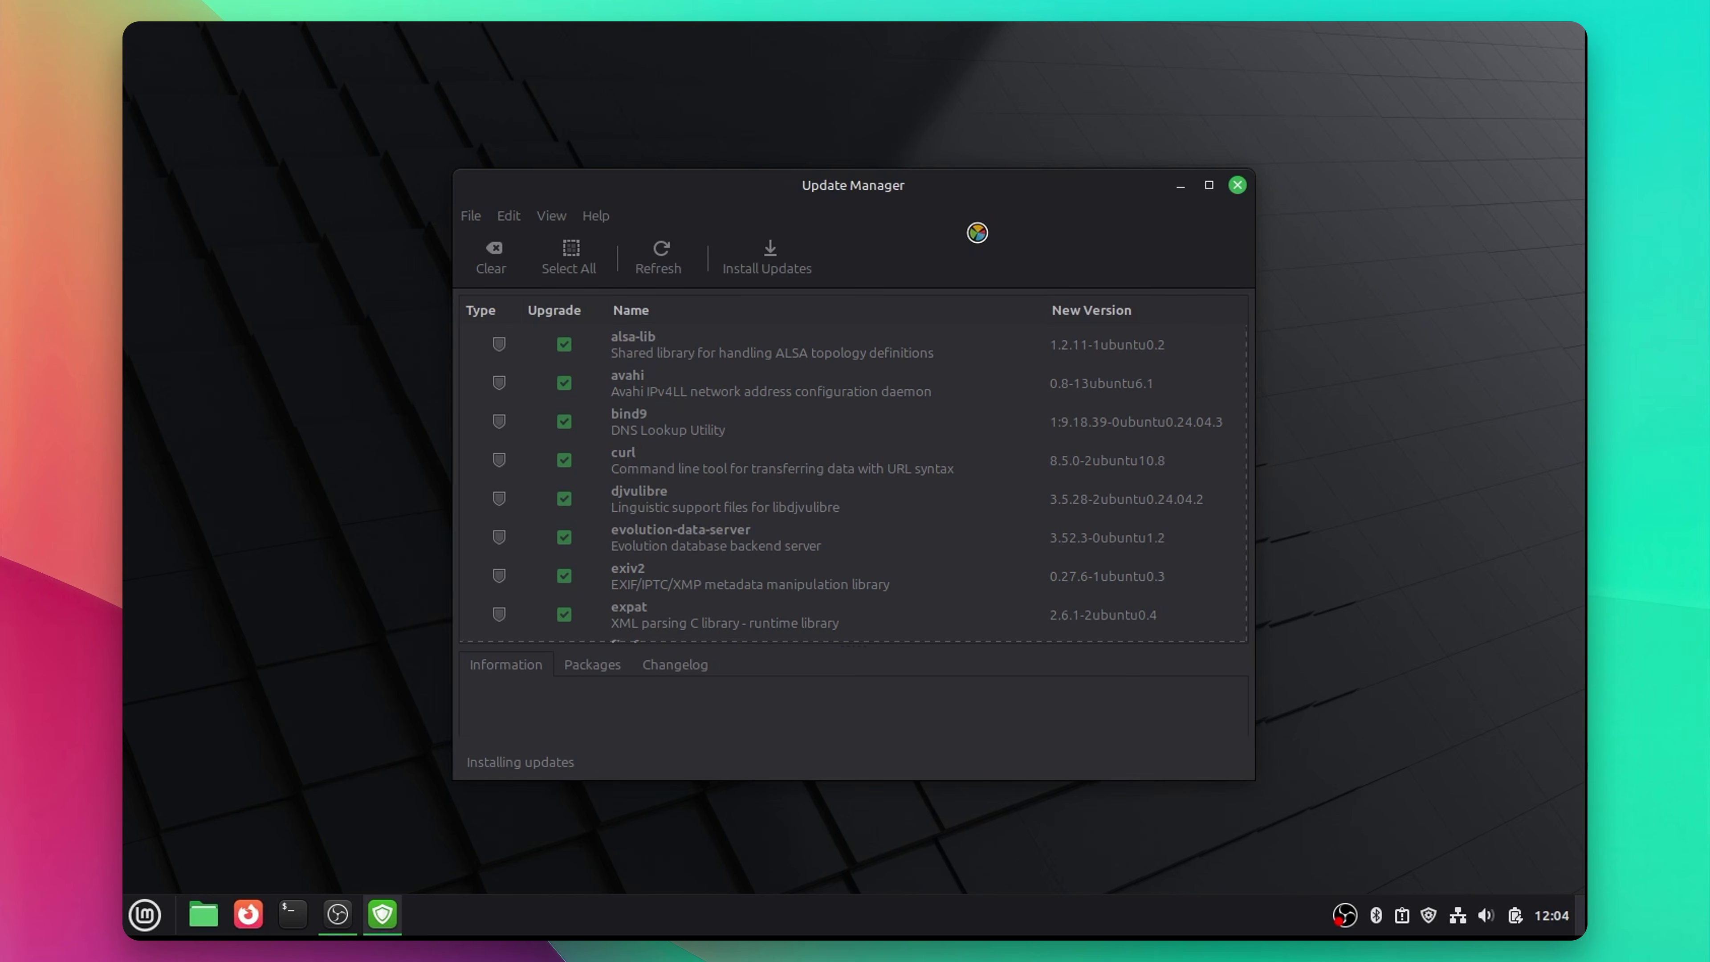
text(***)
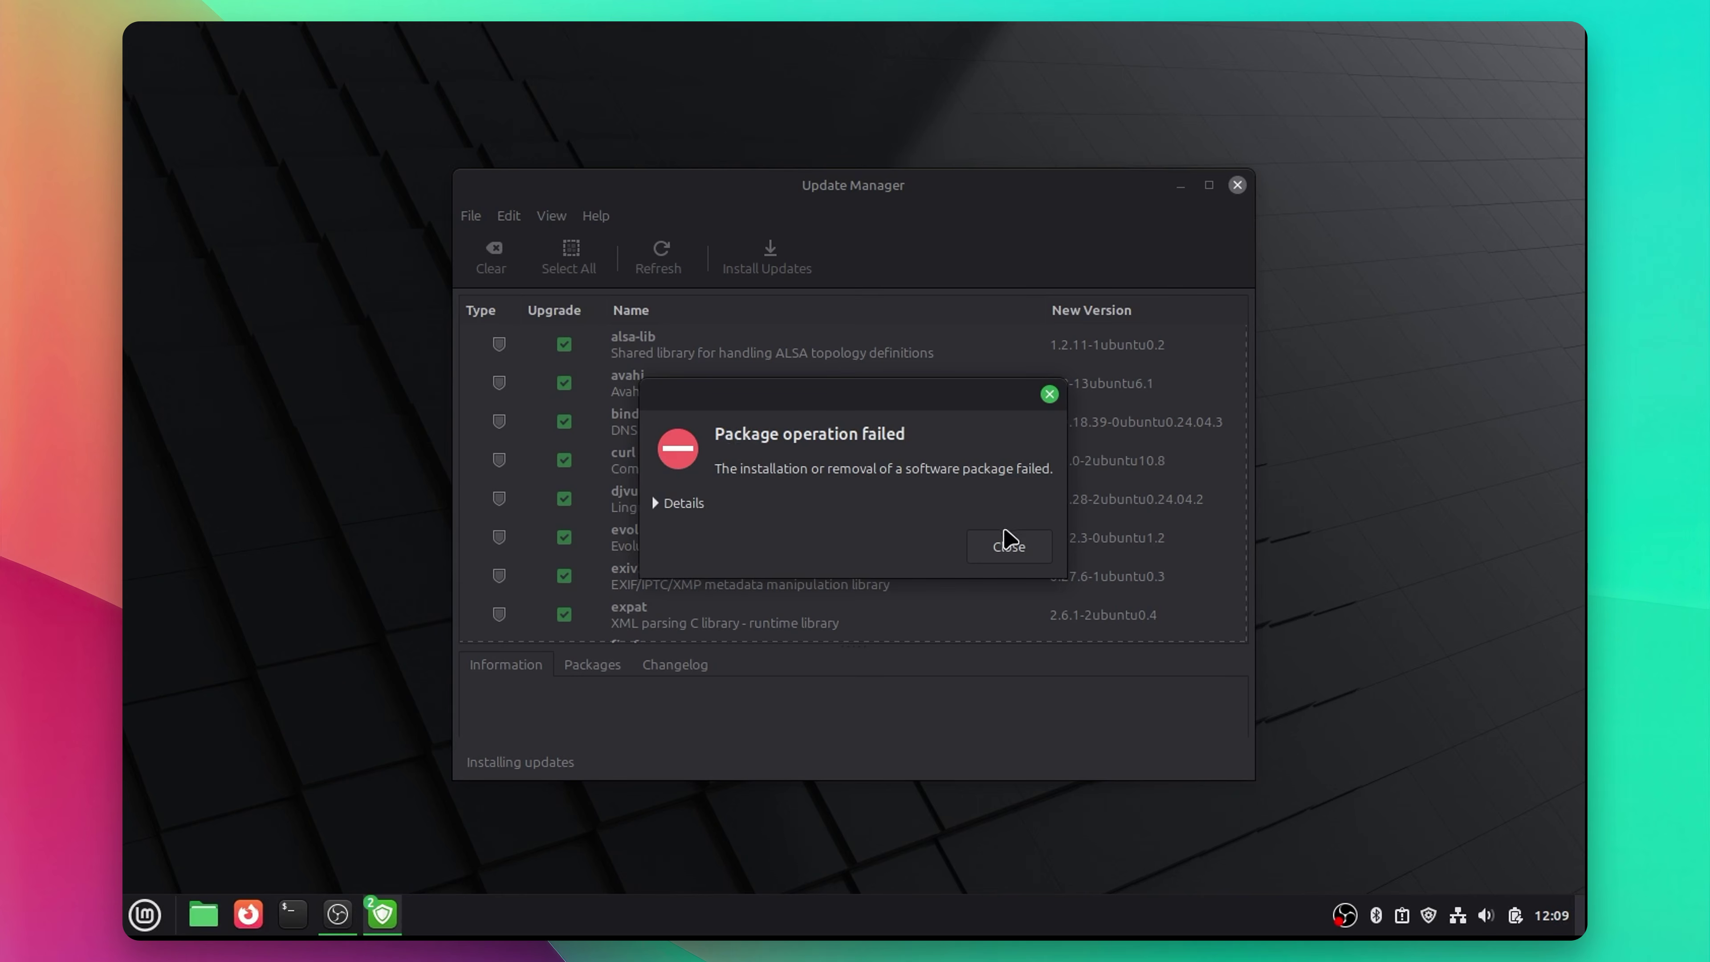
click(1008, 543)
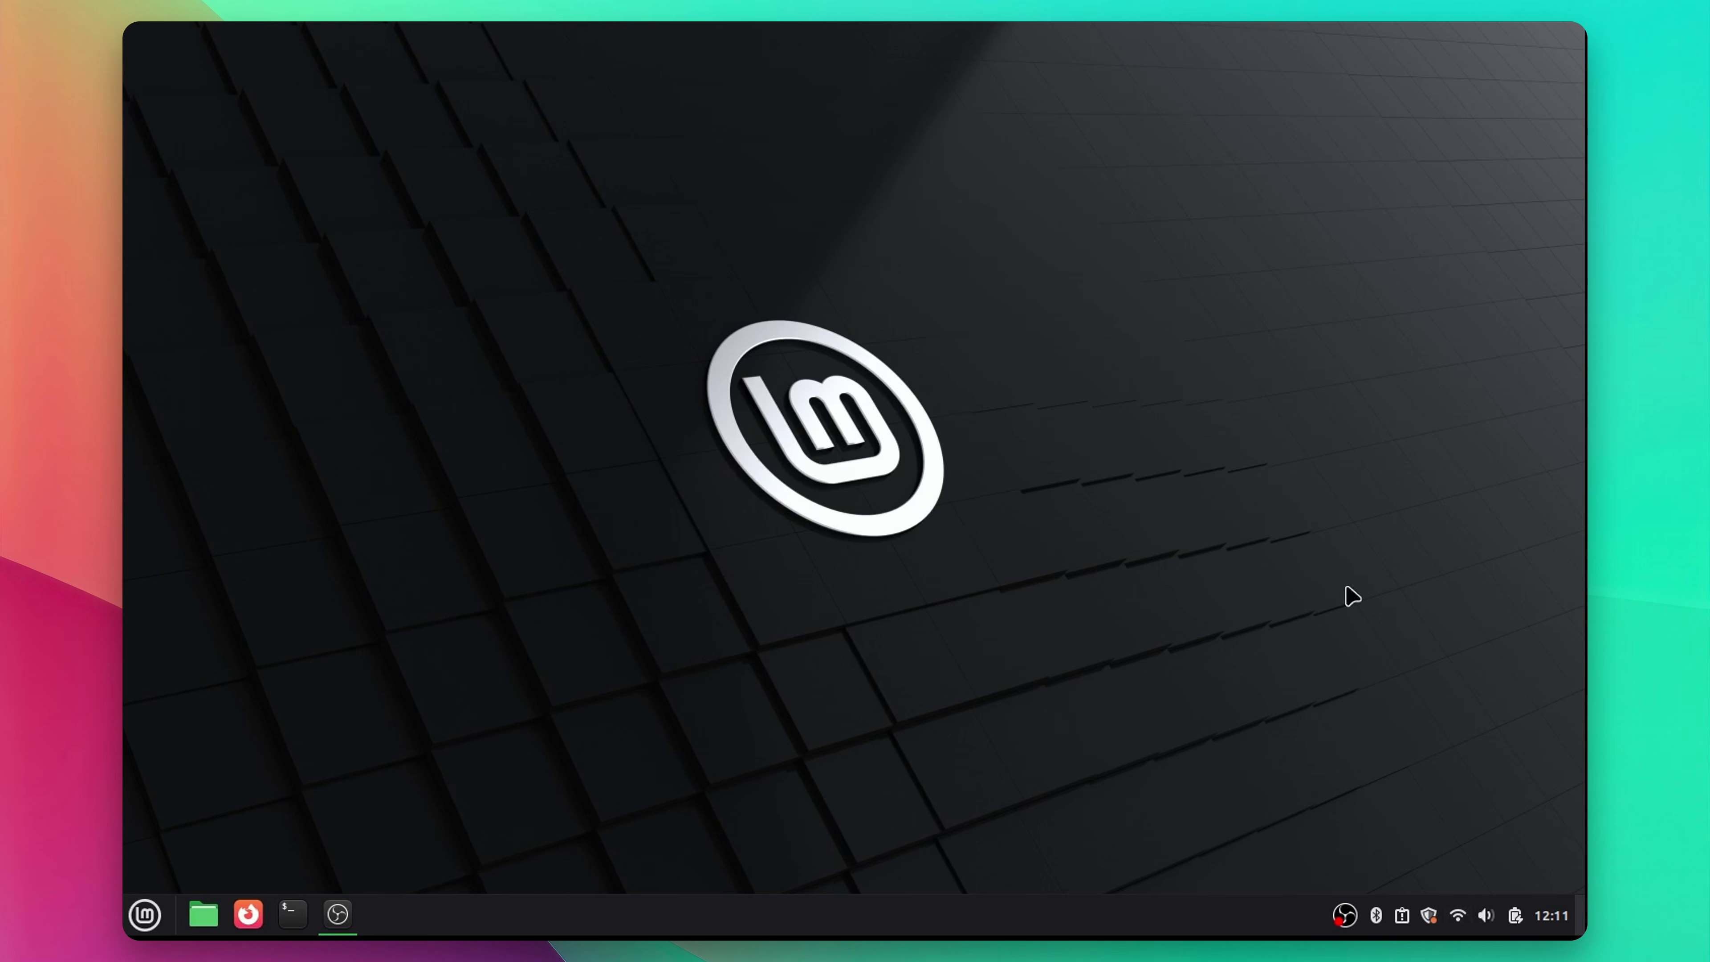
- Change the desktop background to the green tiled Linux Mint wallpaper by Sele (3840x2160) and close the Backgrounds window
right_click(1063, 416)
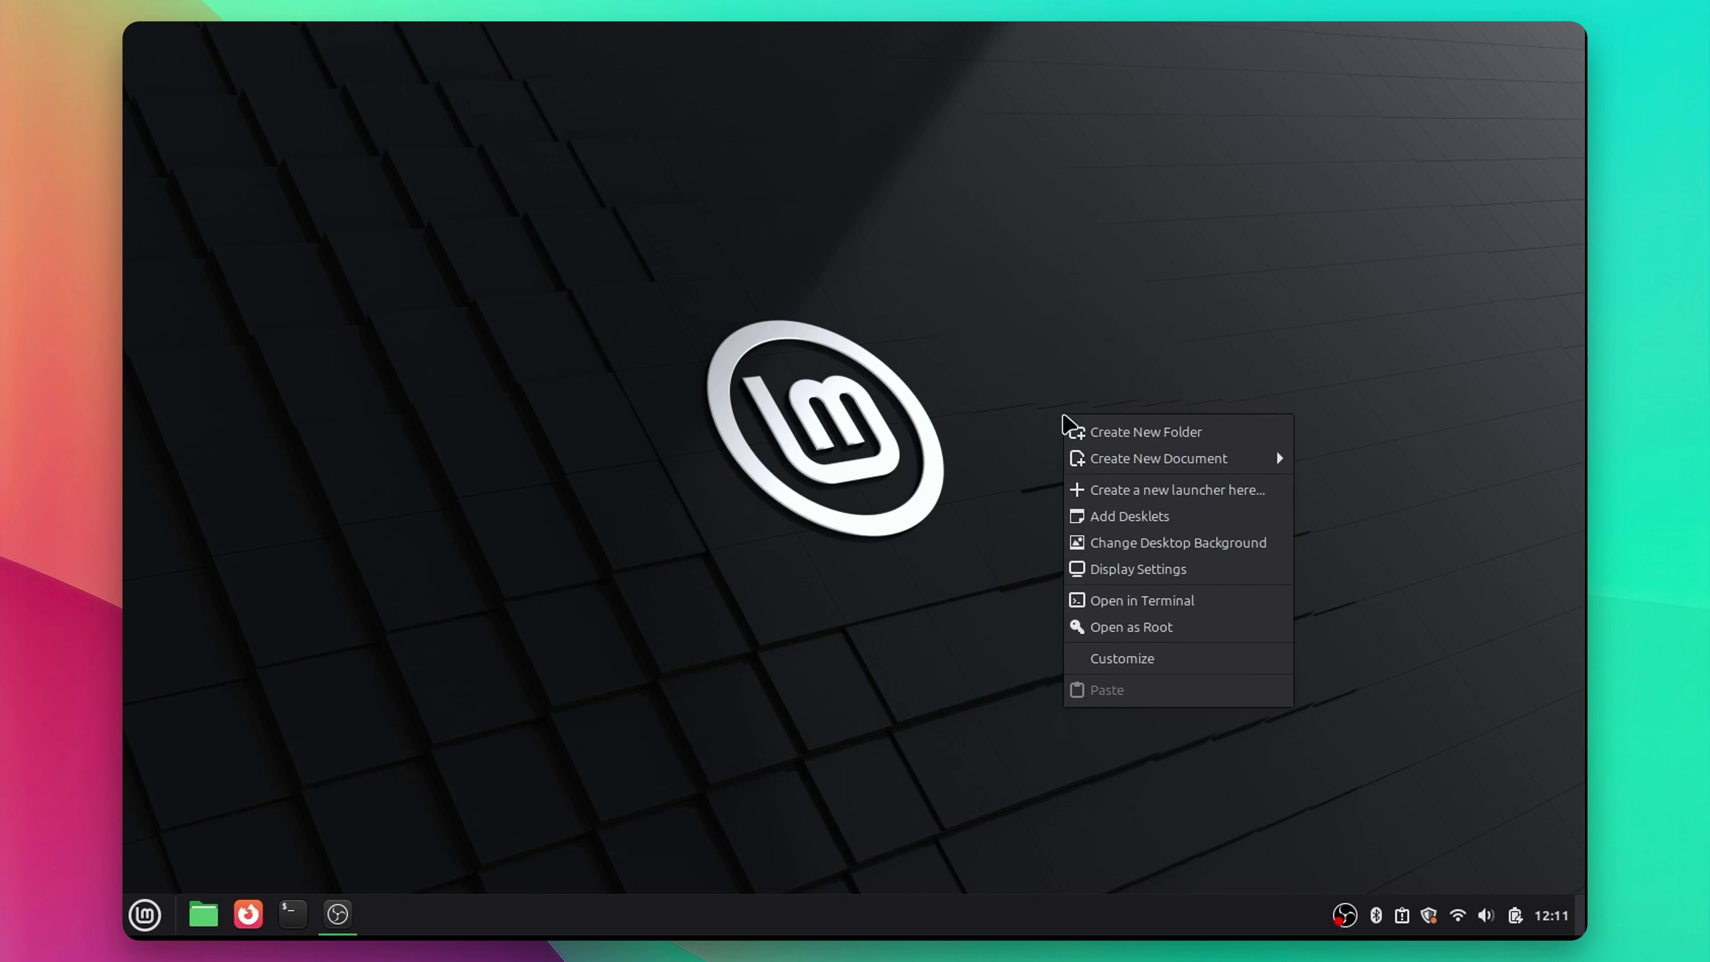
click(1113, 569)
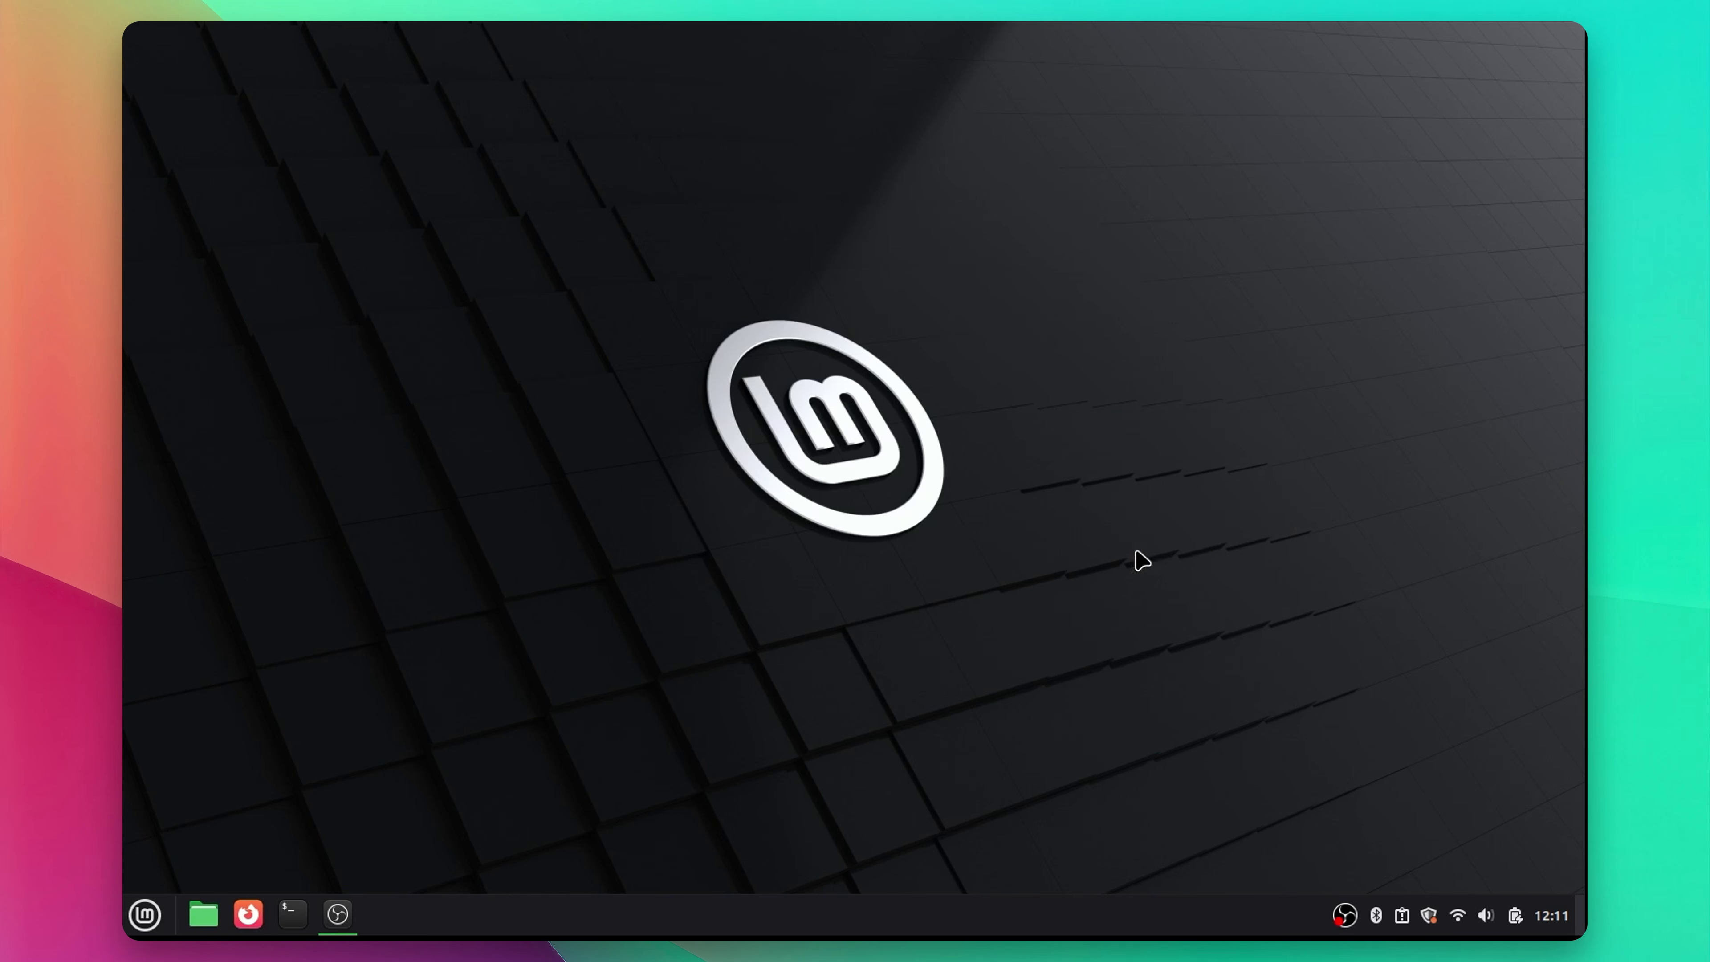
click(686, 460)
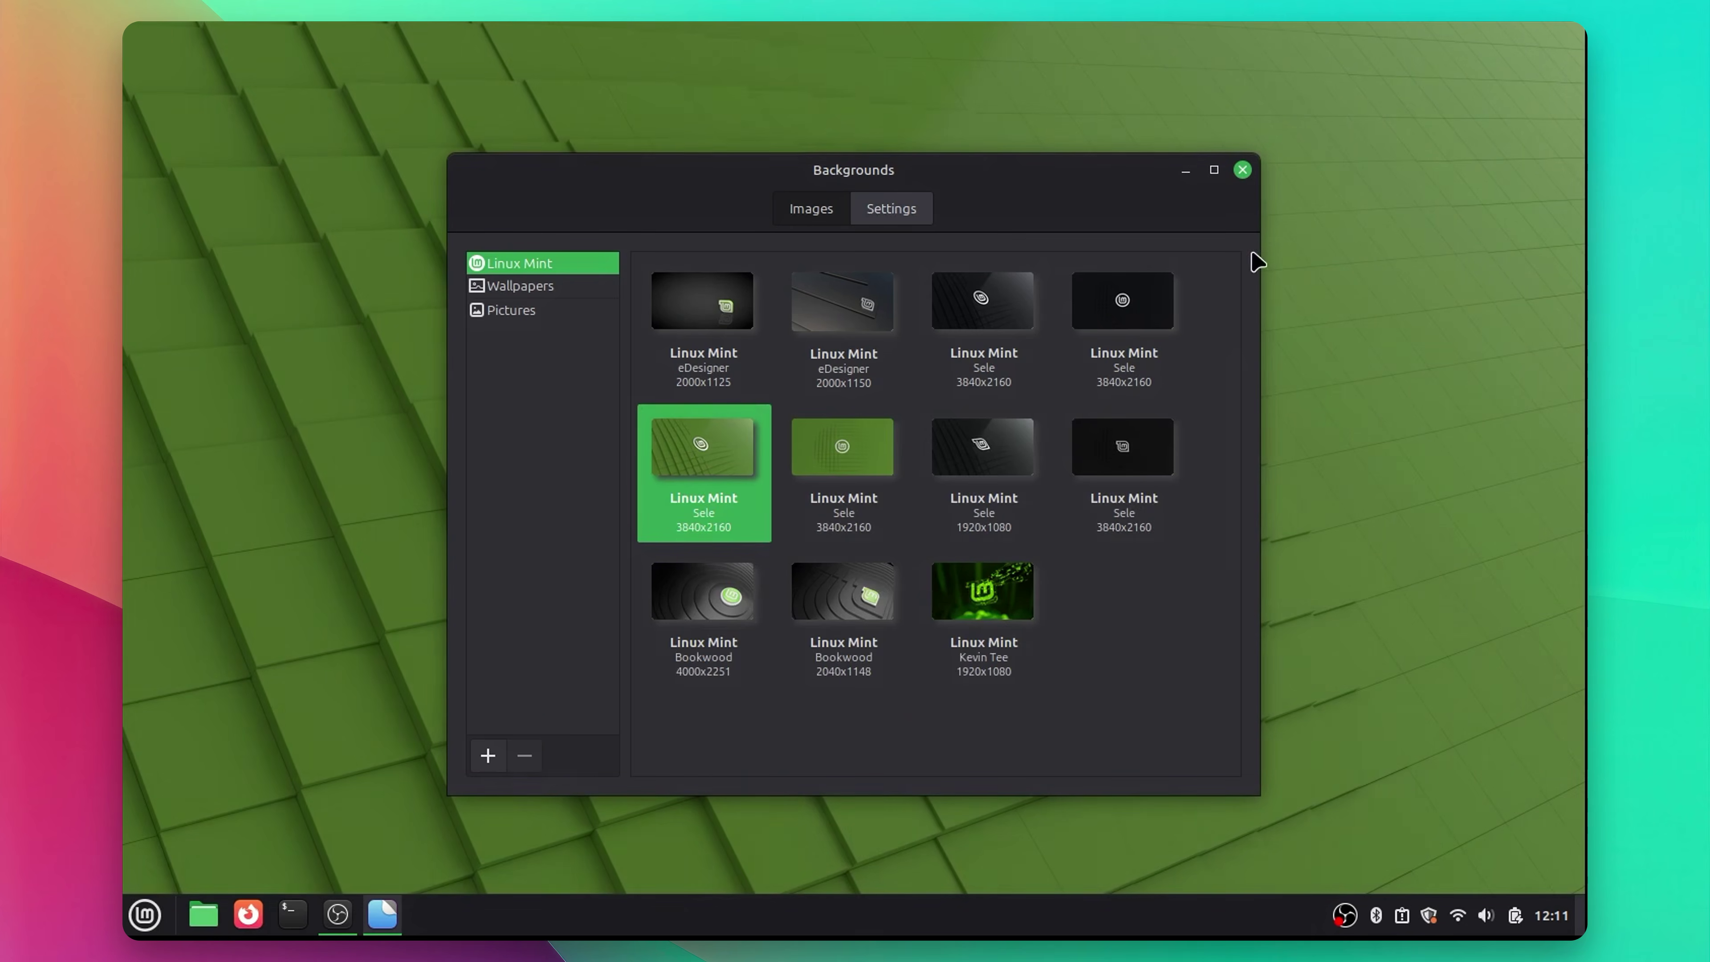
click(1242, 170)
- Turn off the 24h clock in the date and time settings and close the window
click(1559, 928)
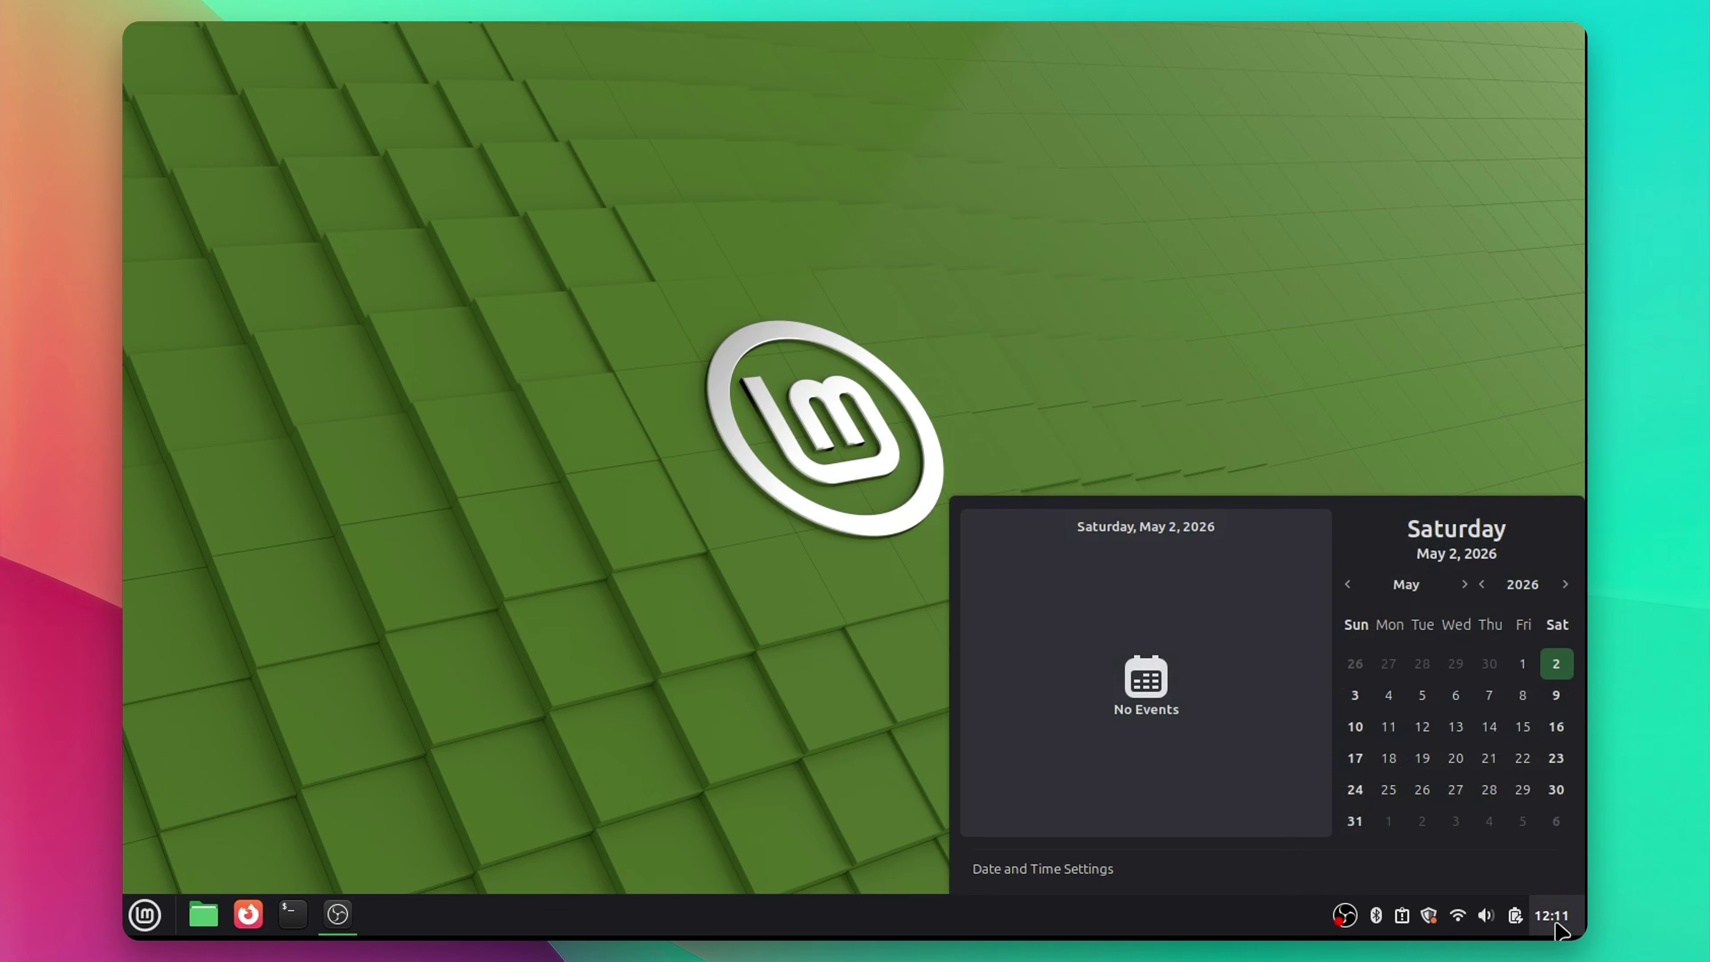
click(1042, 868)
click(1107, 657)
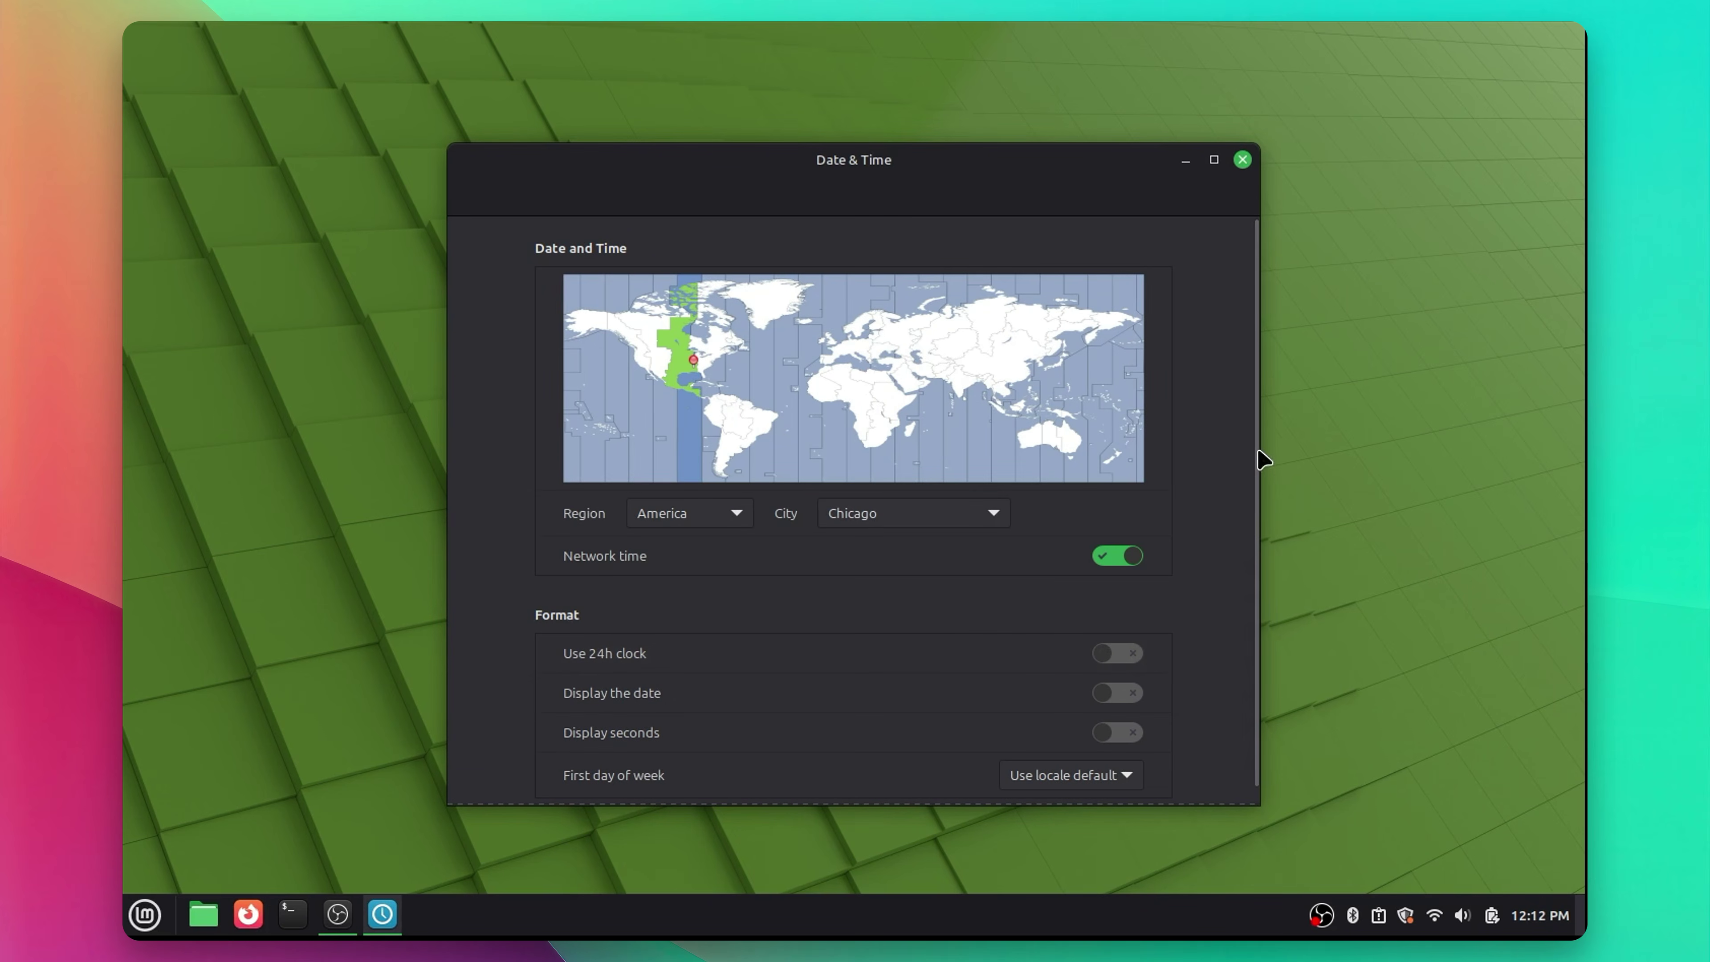
click(1242, 159)
- Run neofetch in a terminal to examine the system summary
click(293, 914)
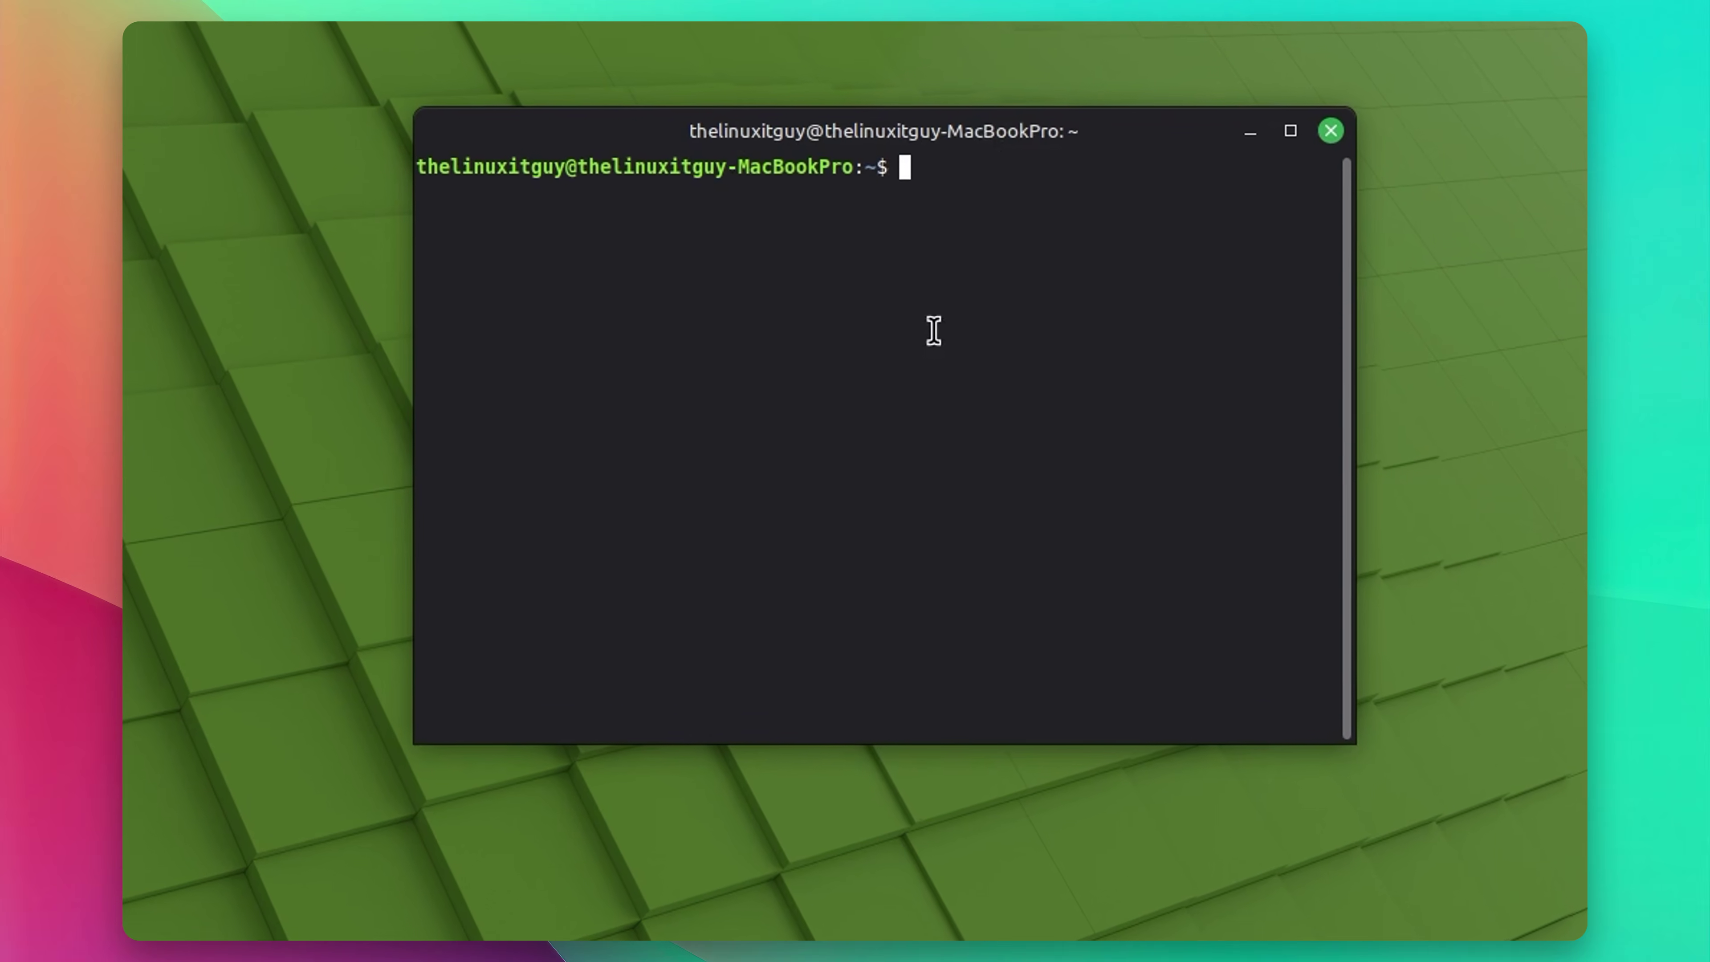
text(neofetch)
key(Return)
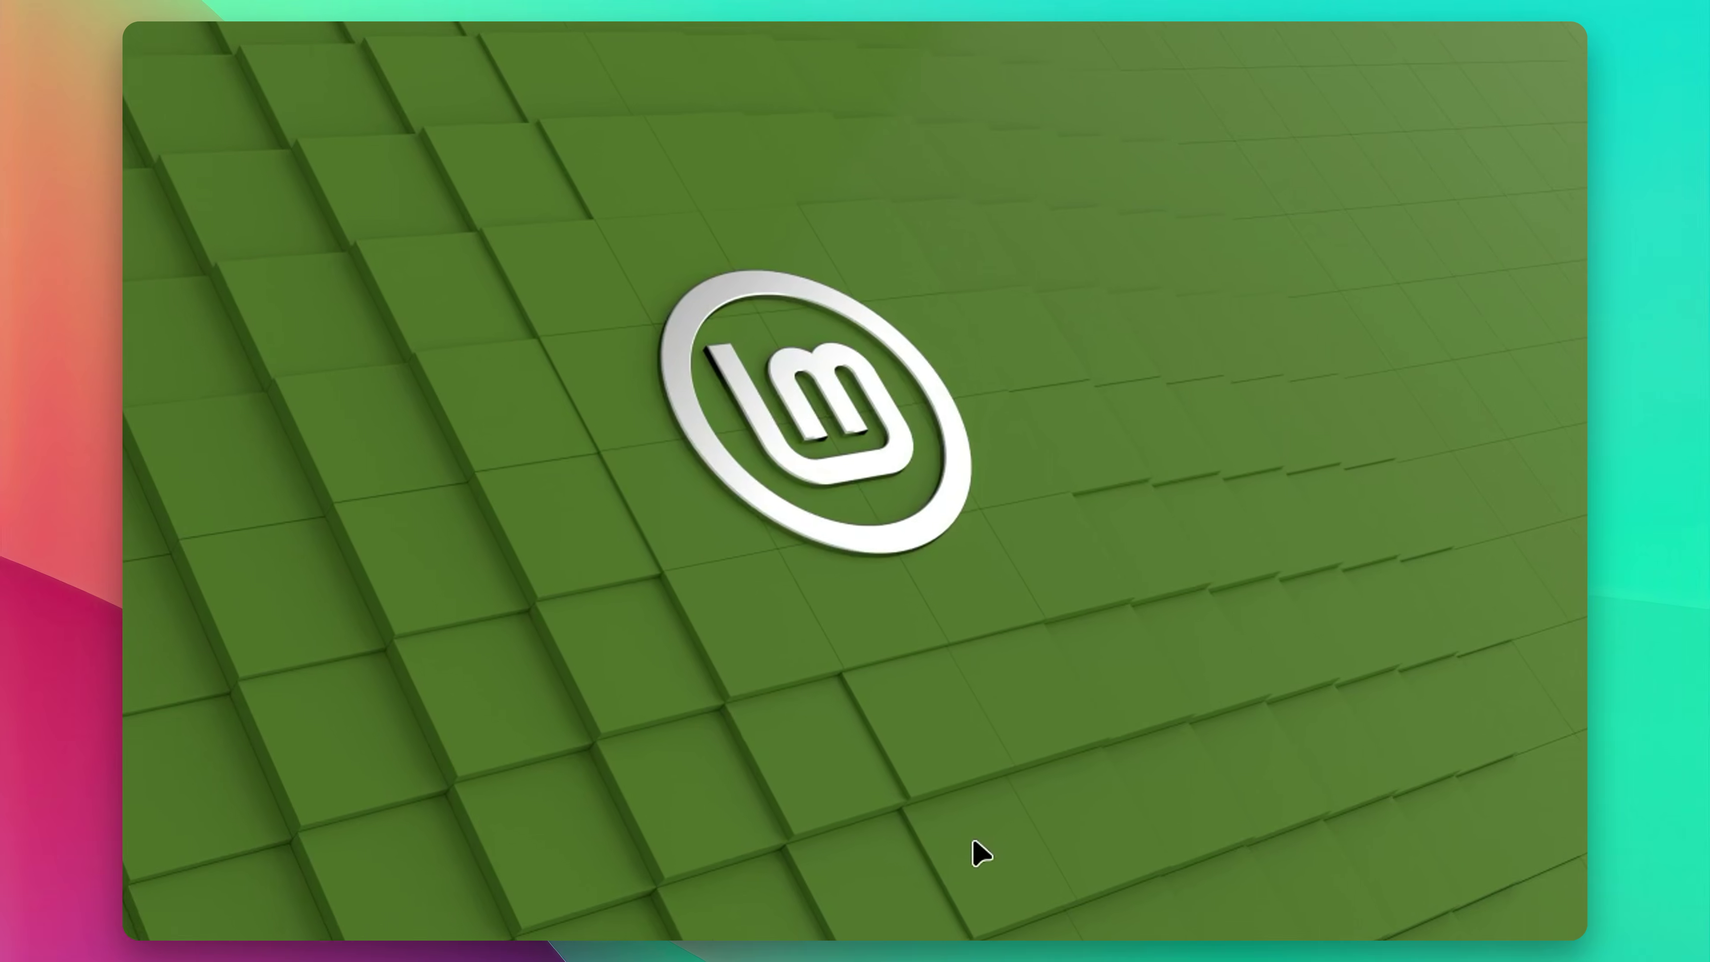
- Open System Monitor, examine the resource usage and file systems, and close it
key(super)
text(system monitor)
key(Return)
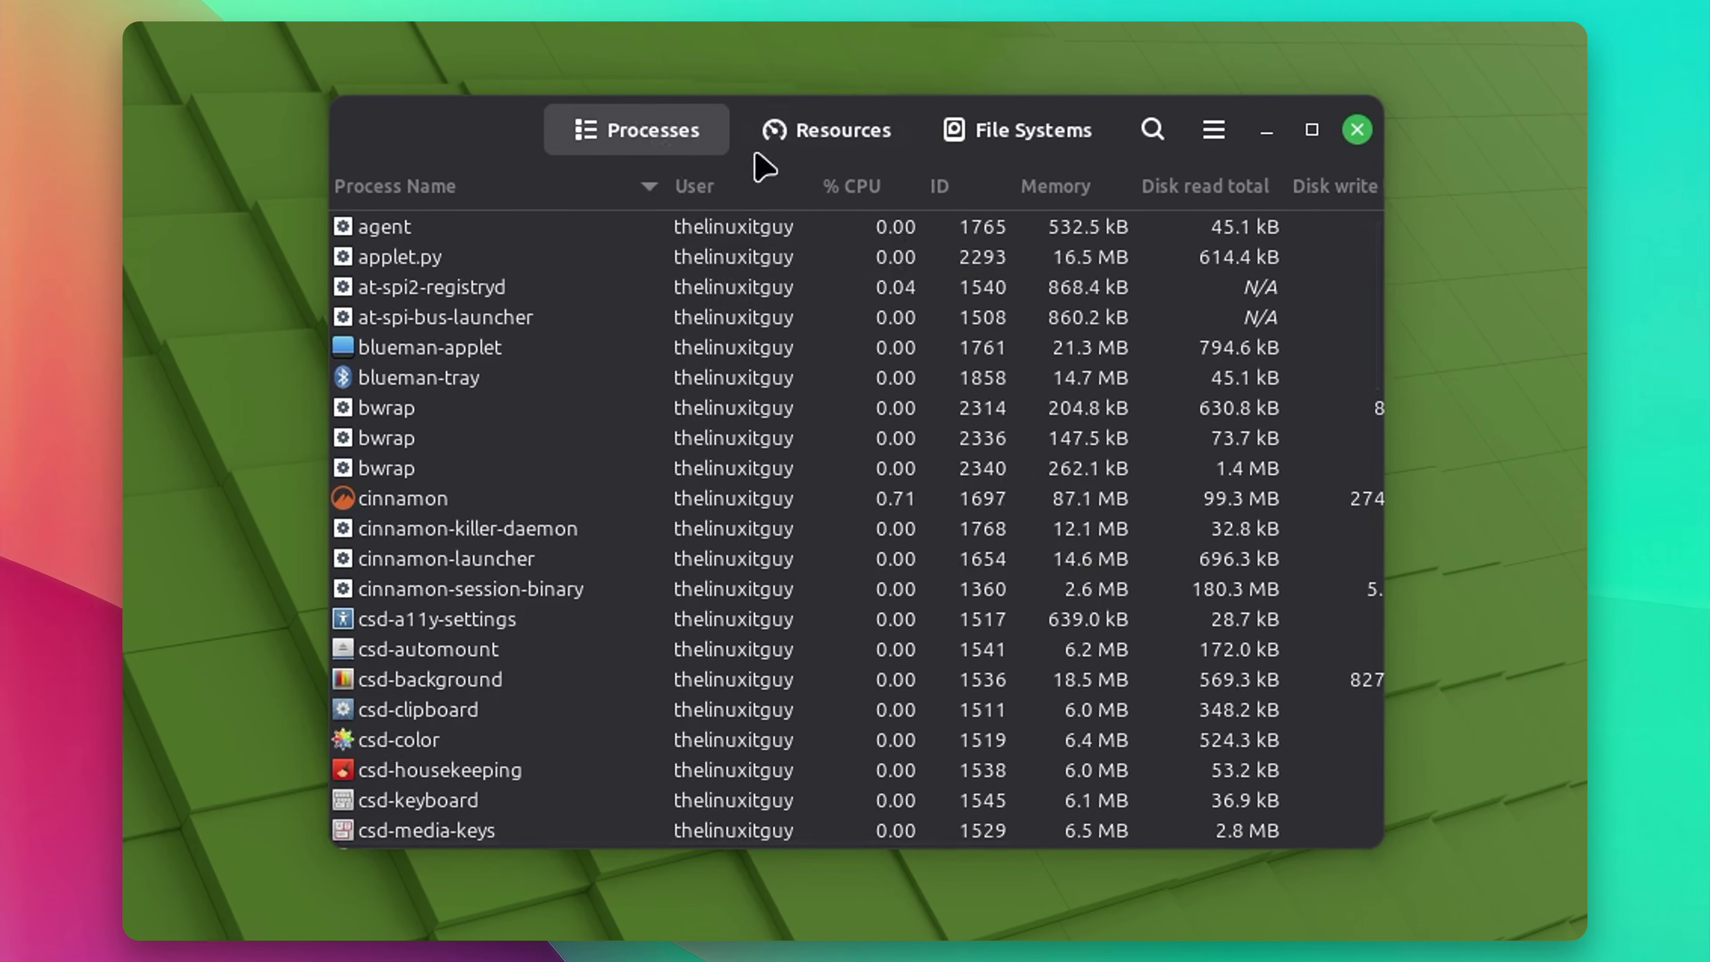
click(838, 131)
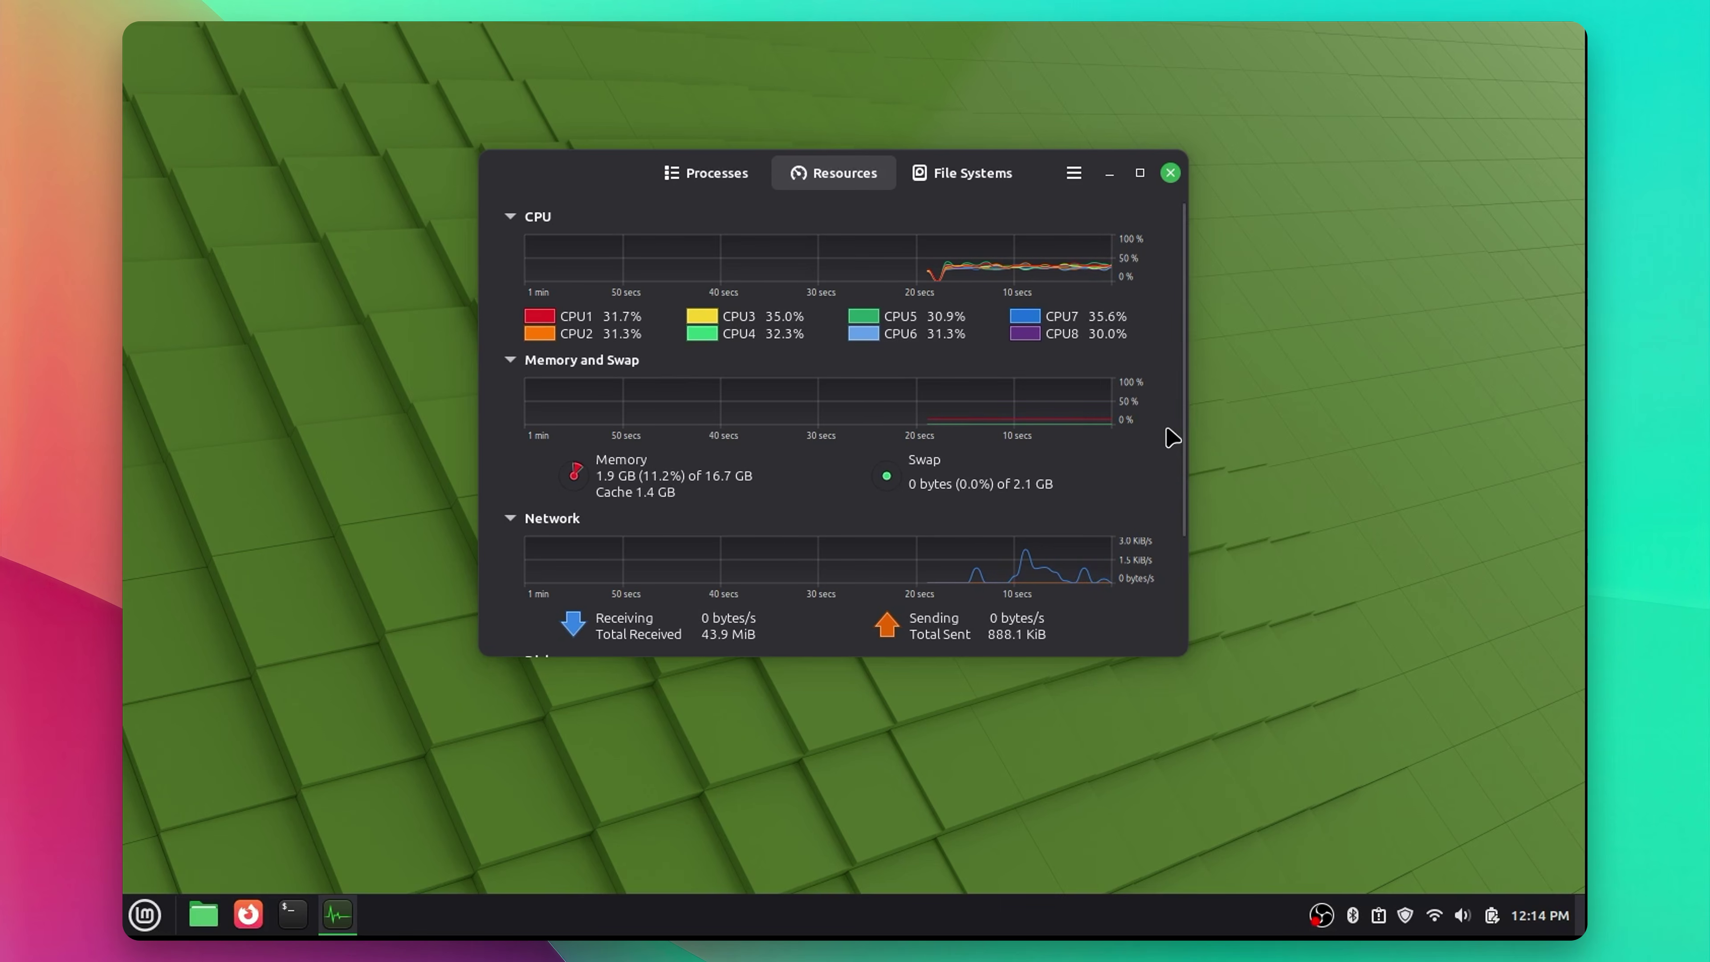
click(973, 176)
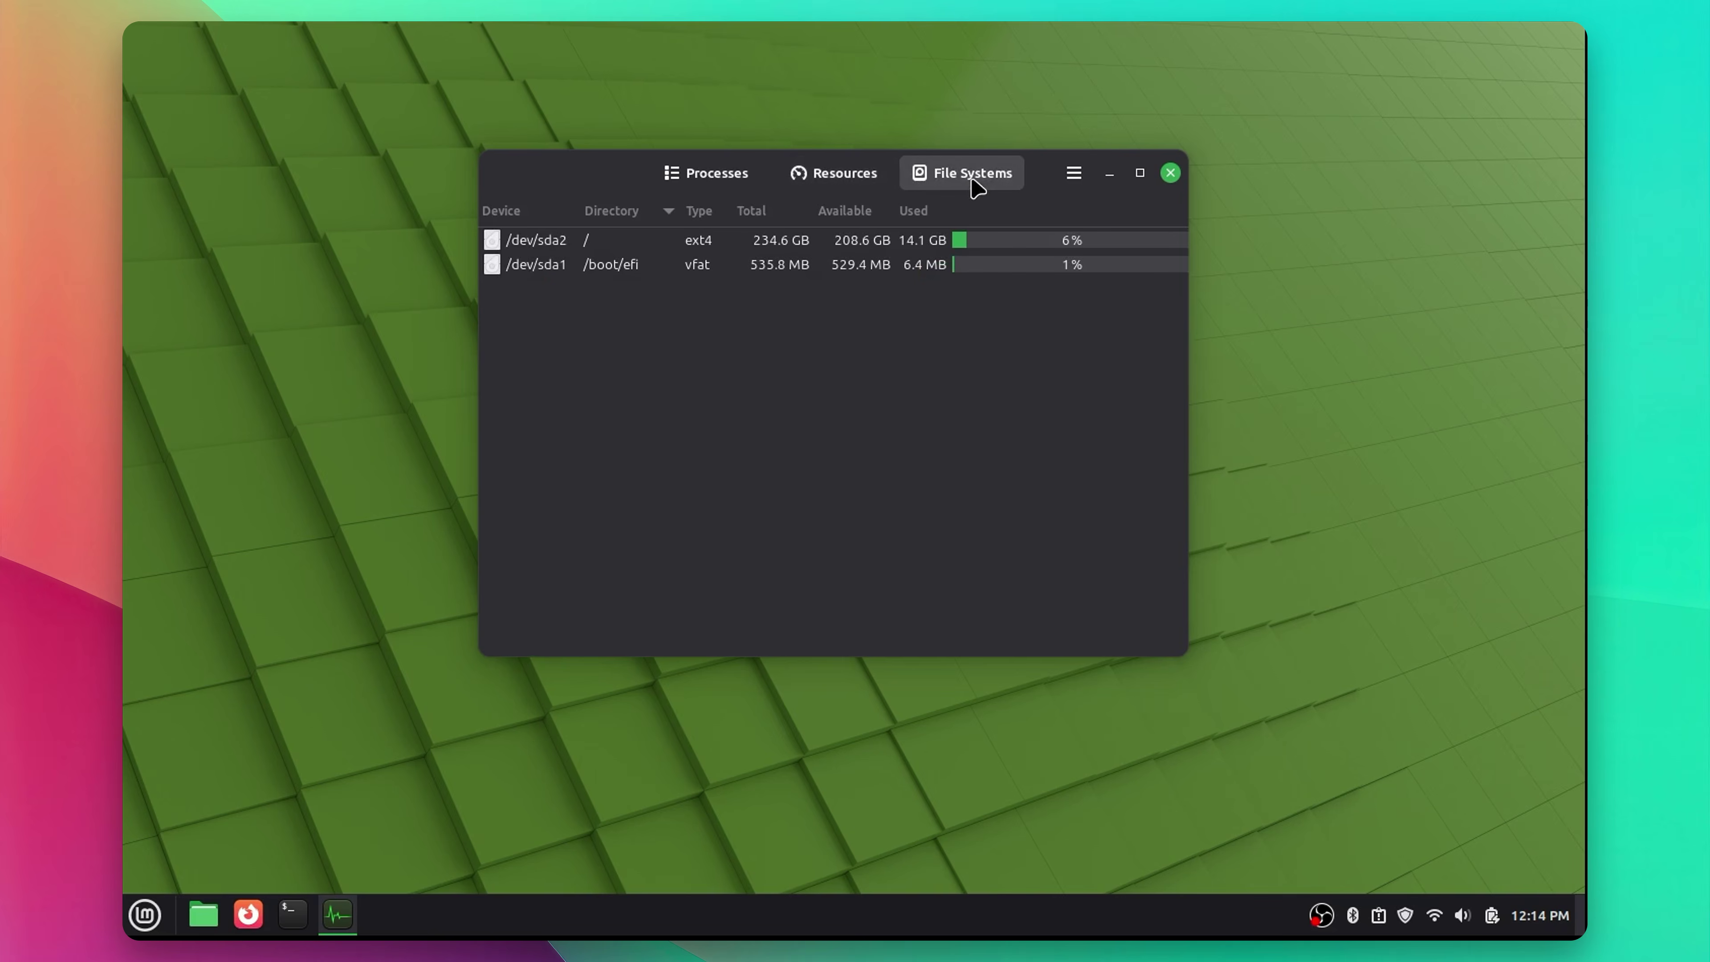
key(alt+F4)
- Open System Settings and look through the Appearance, Preferences, Hardware and Administration sections
click(144, 916)
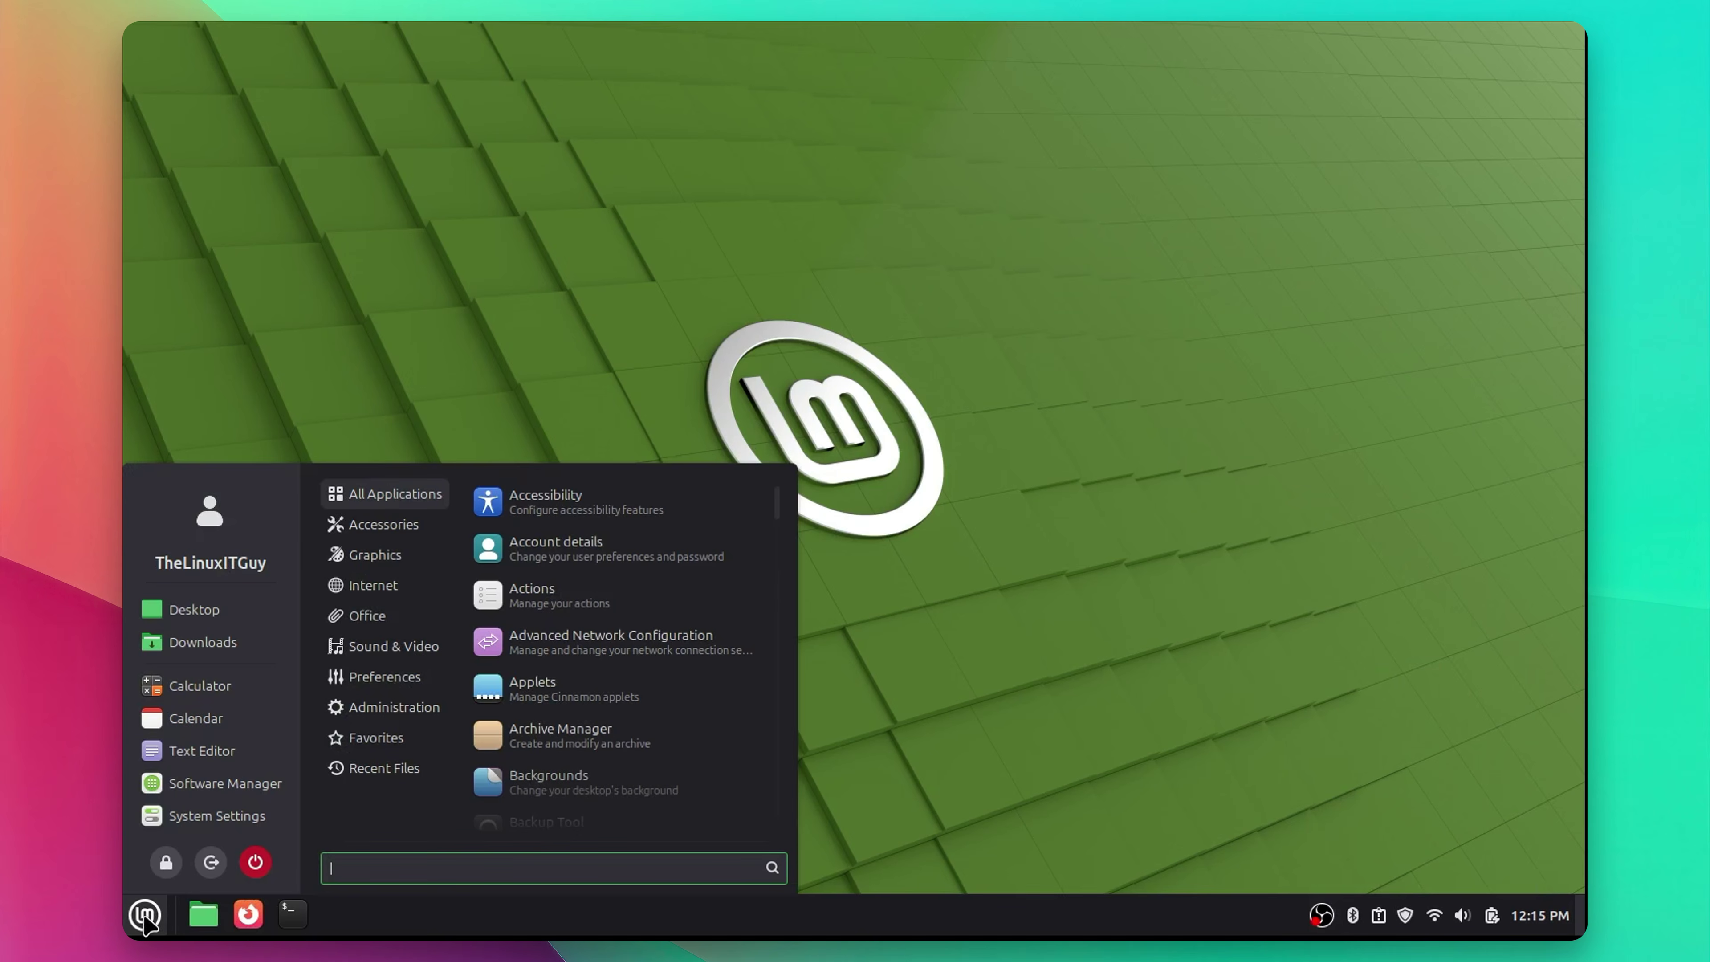
text(sett)
key(Return)
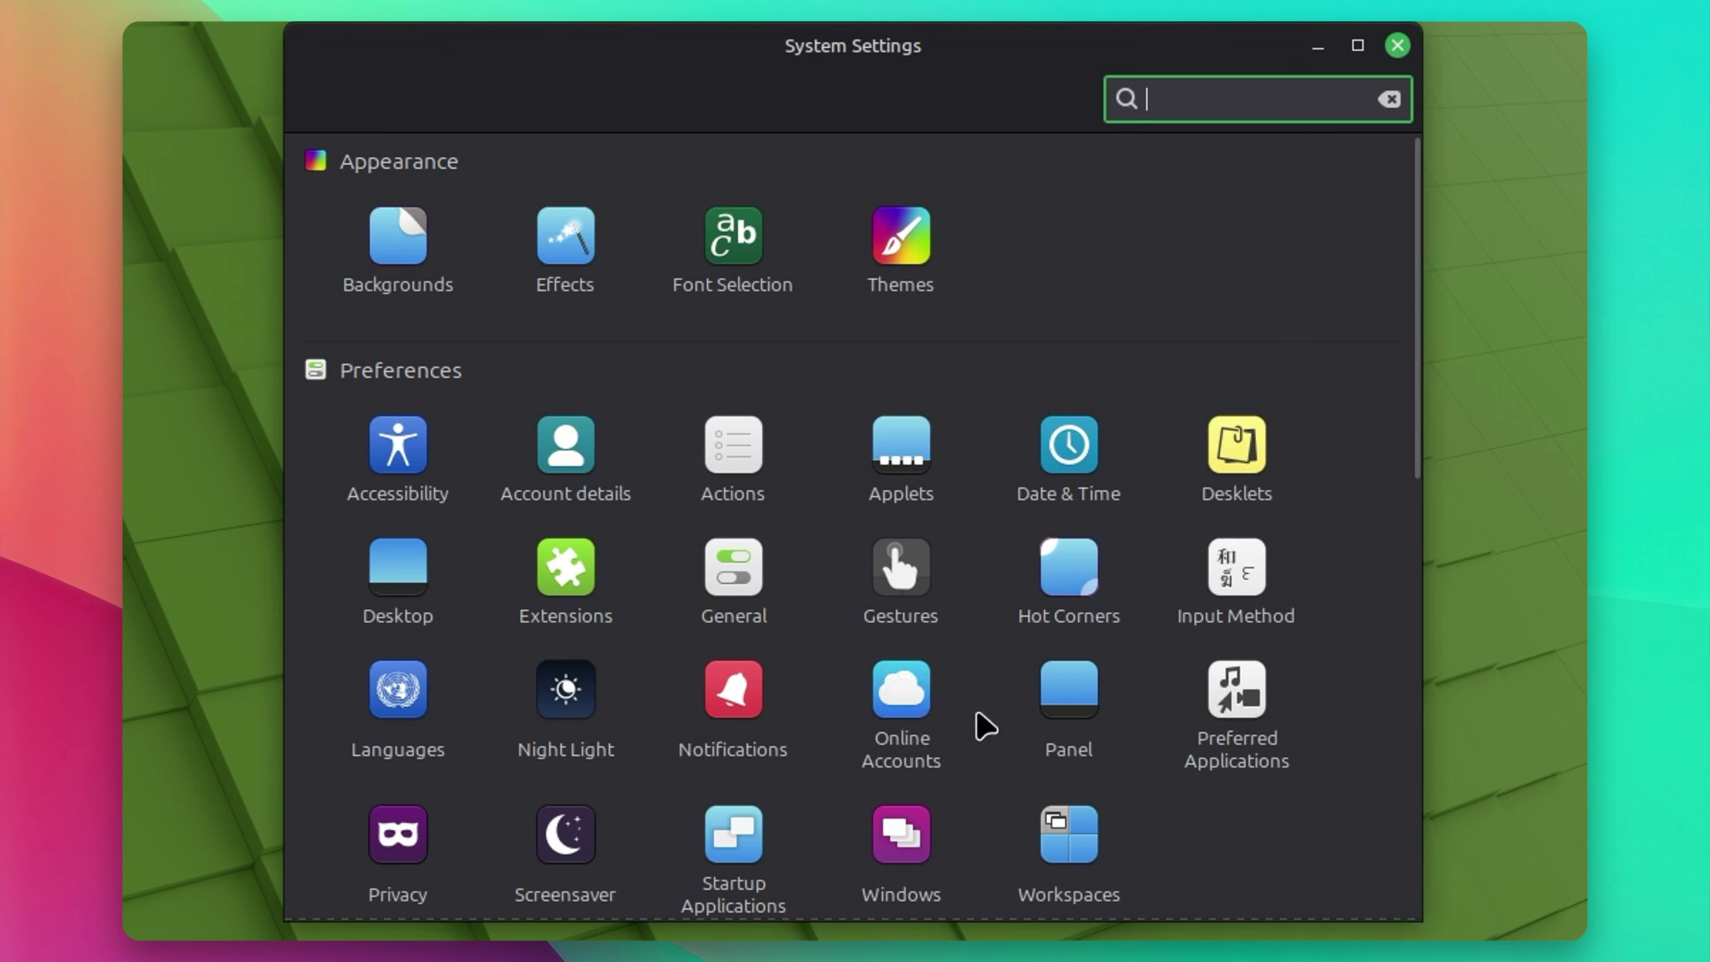
scroll(985, 725, down, 3)
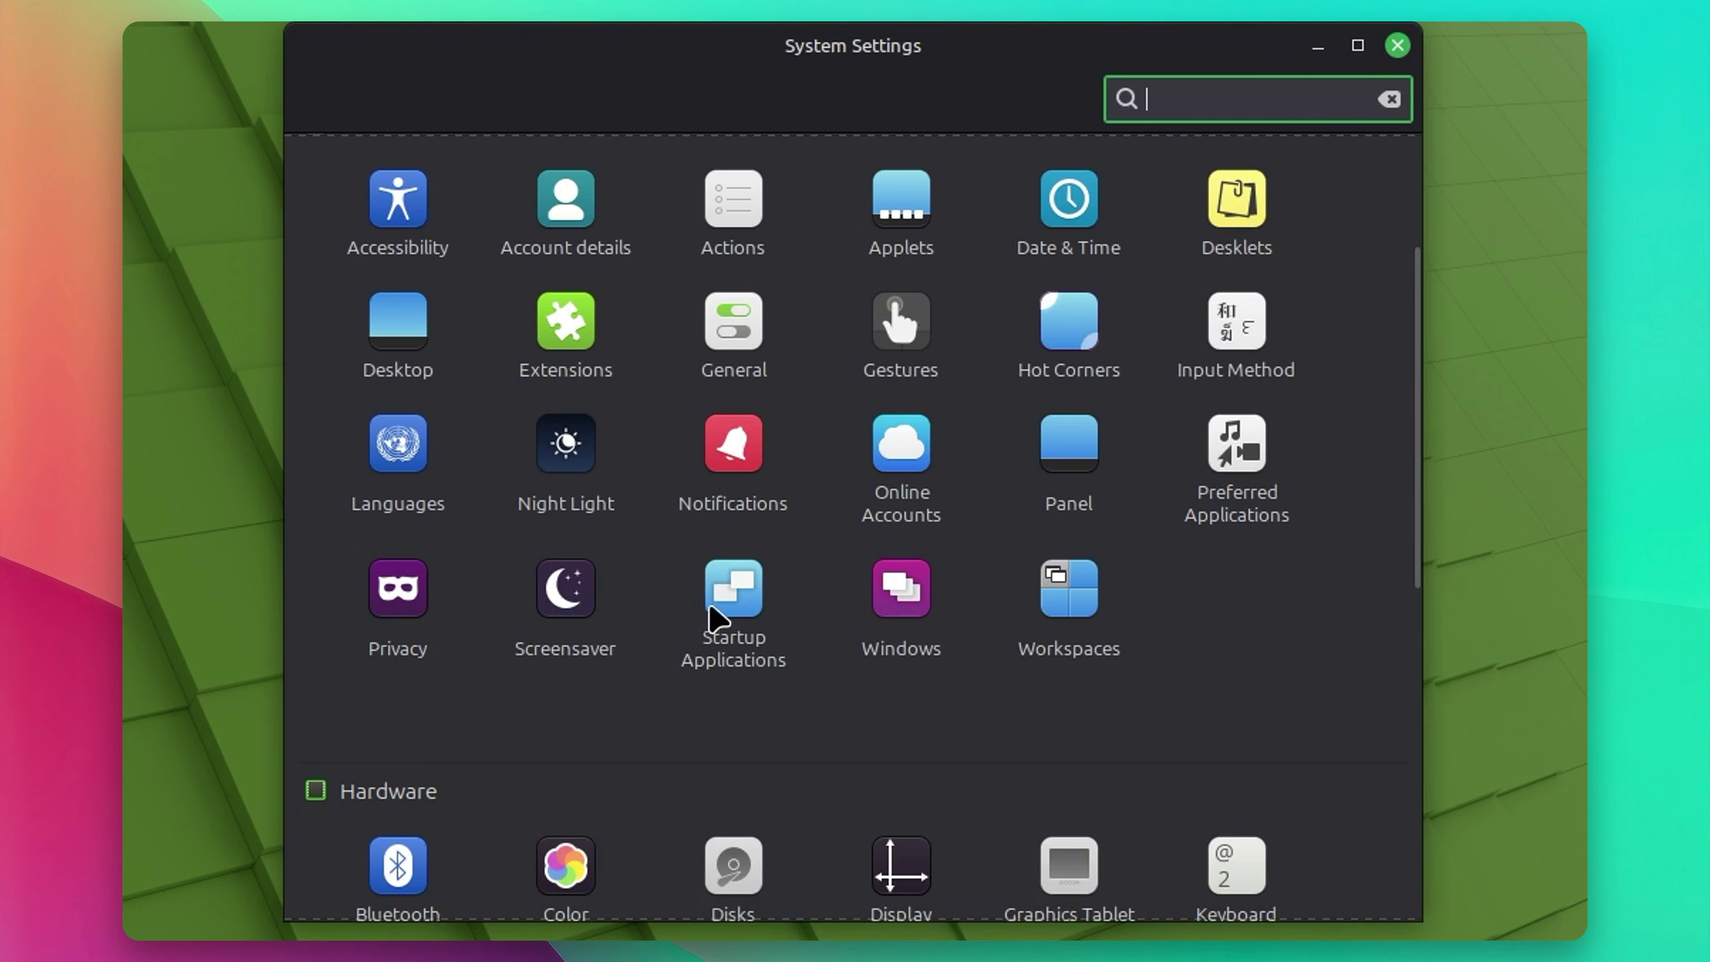
scroll(1217, 621, down, 10)
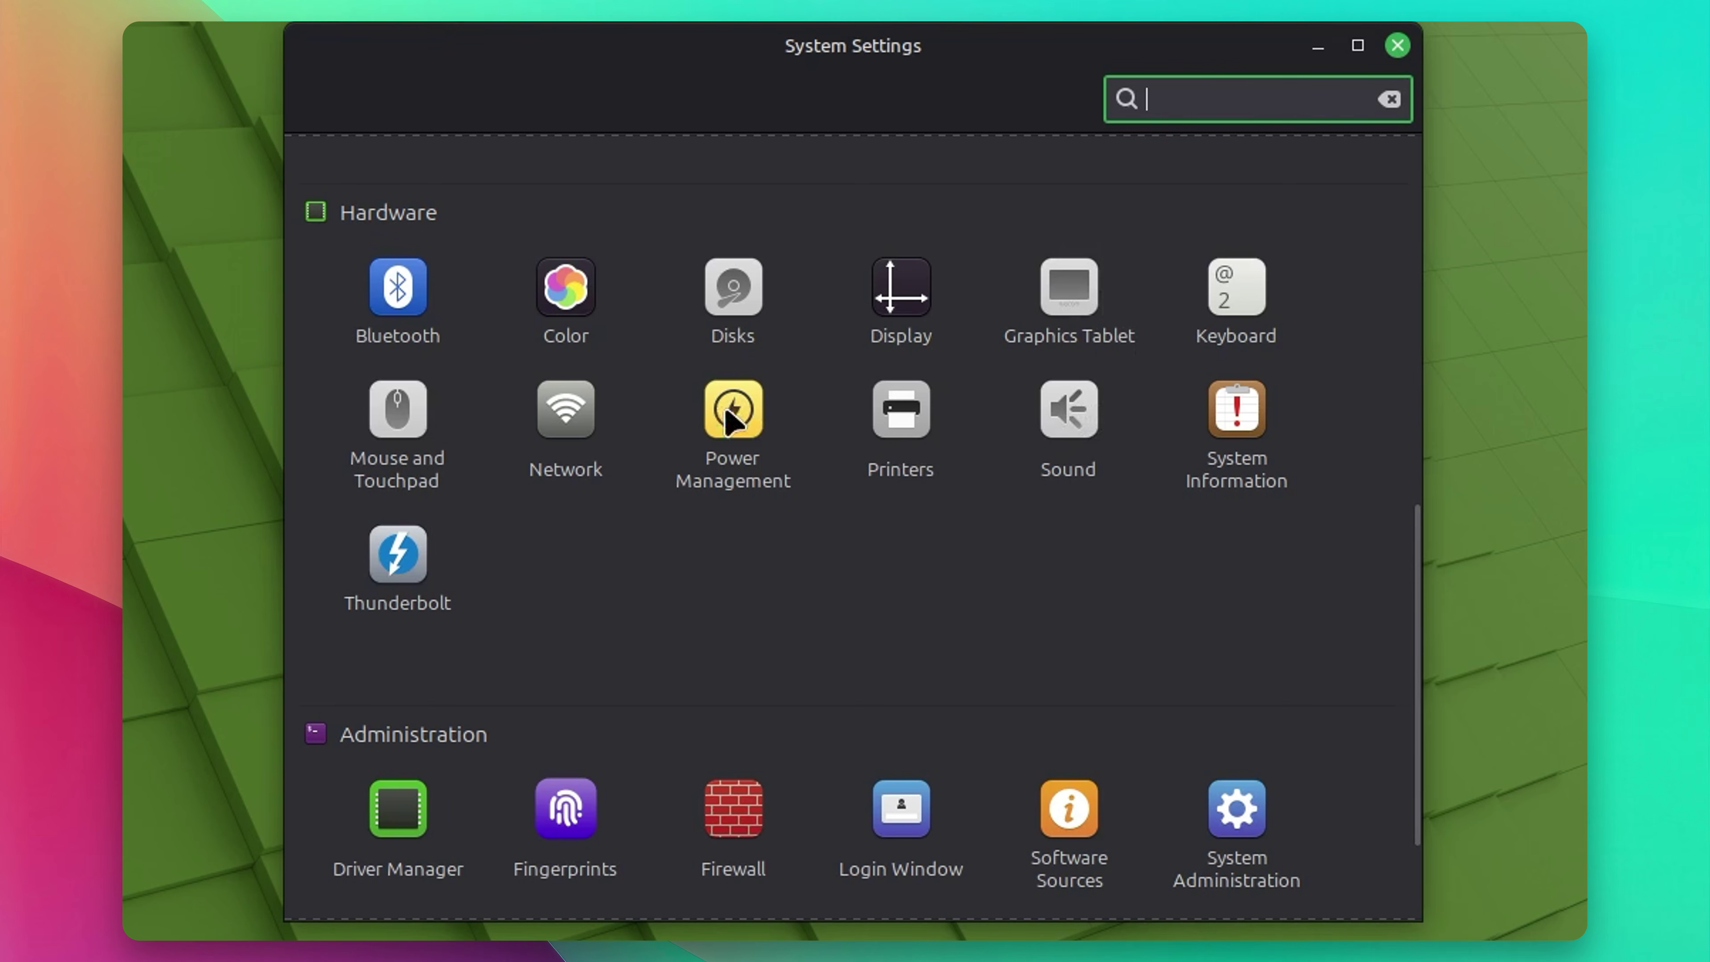
scroll(951, 592, down, 3)
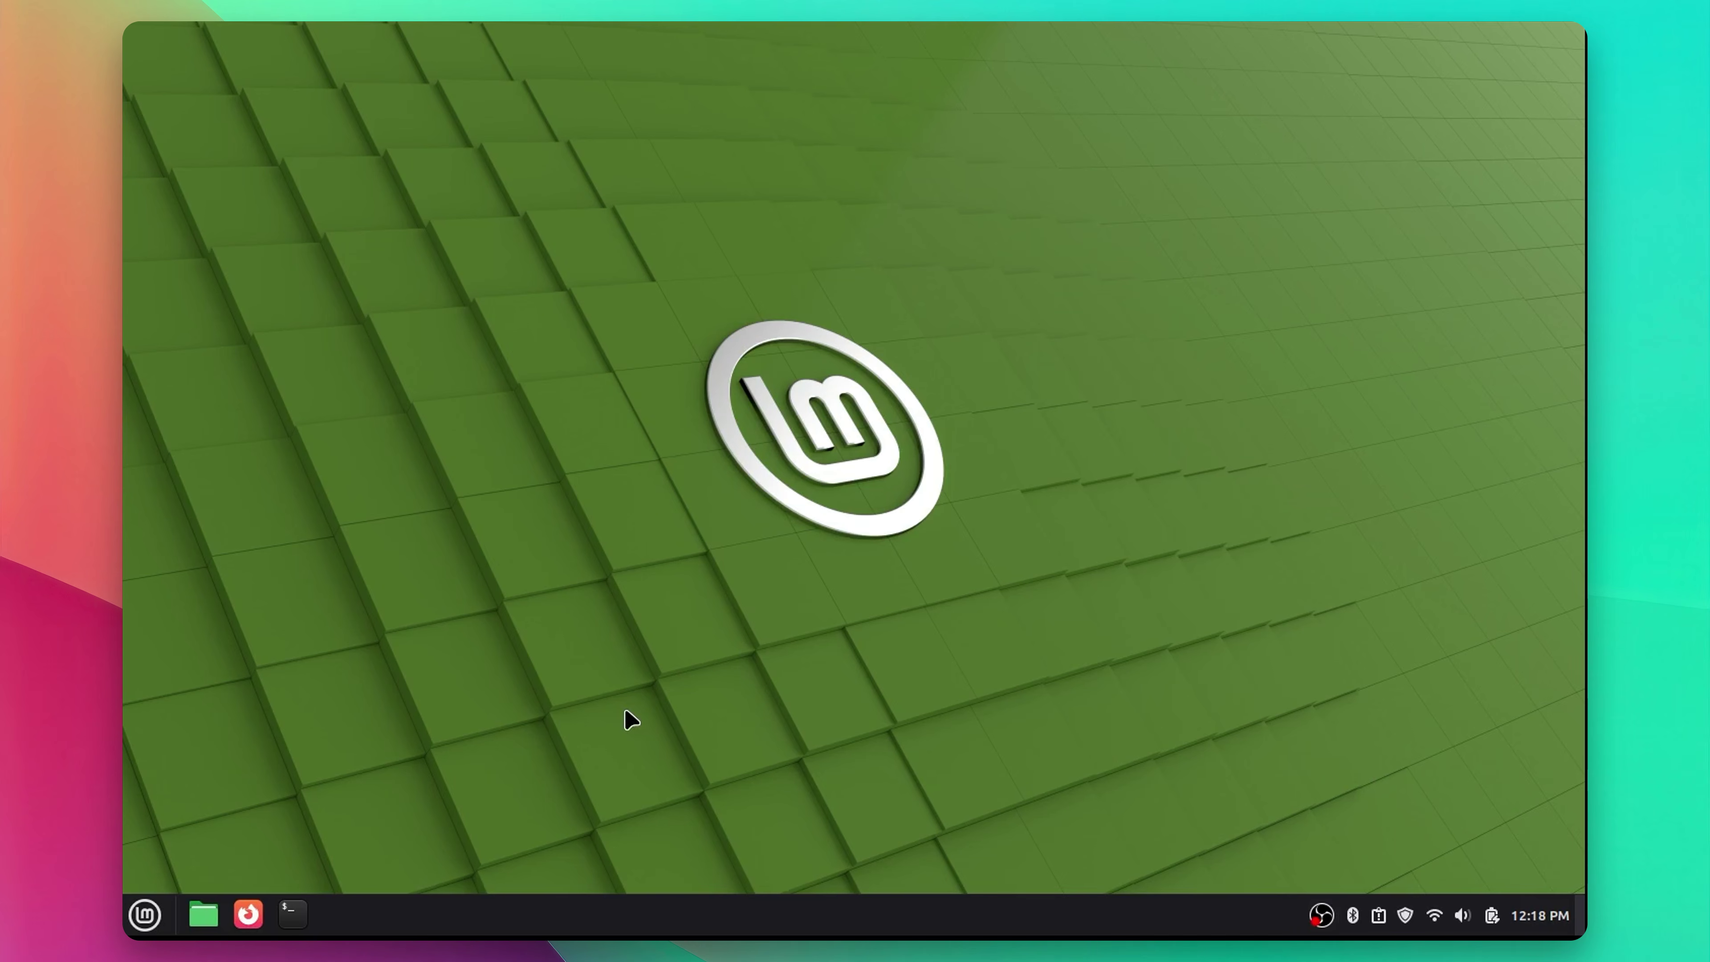
- Open System Information and examine the computer summary and the USB, GPU, PCI and BIOS details
key(super)
text(system)
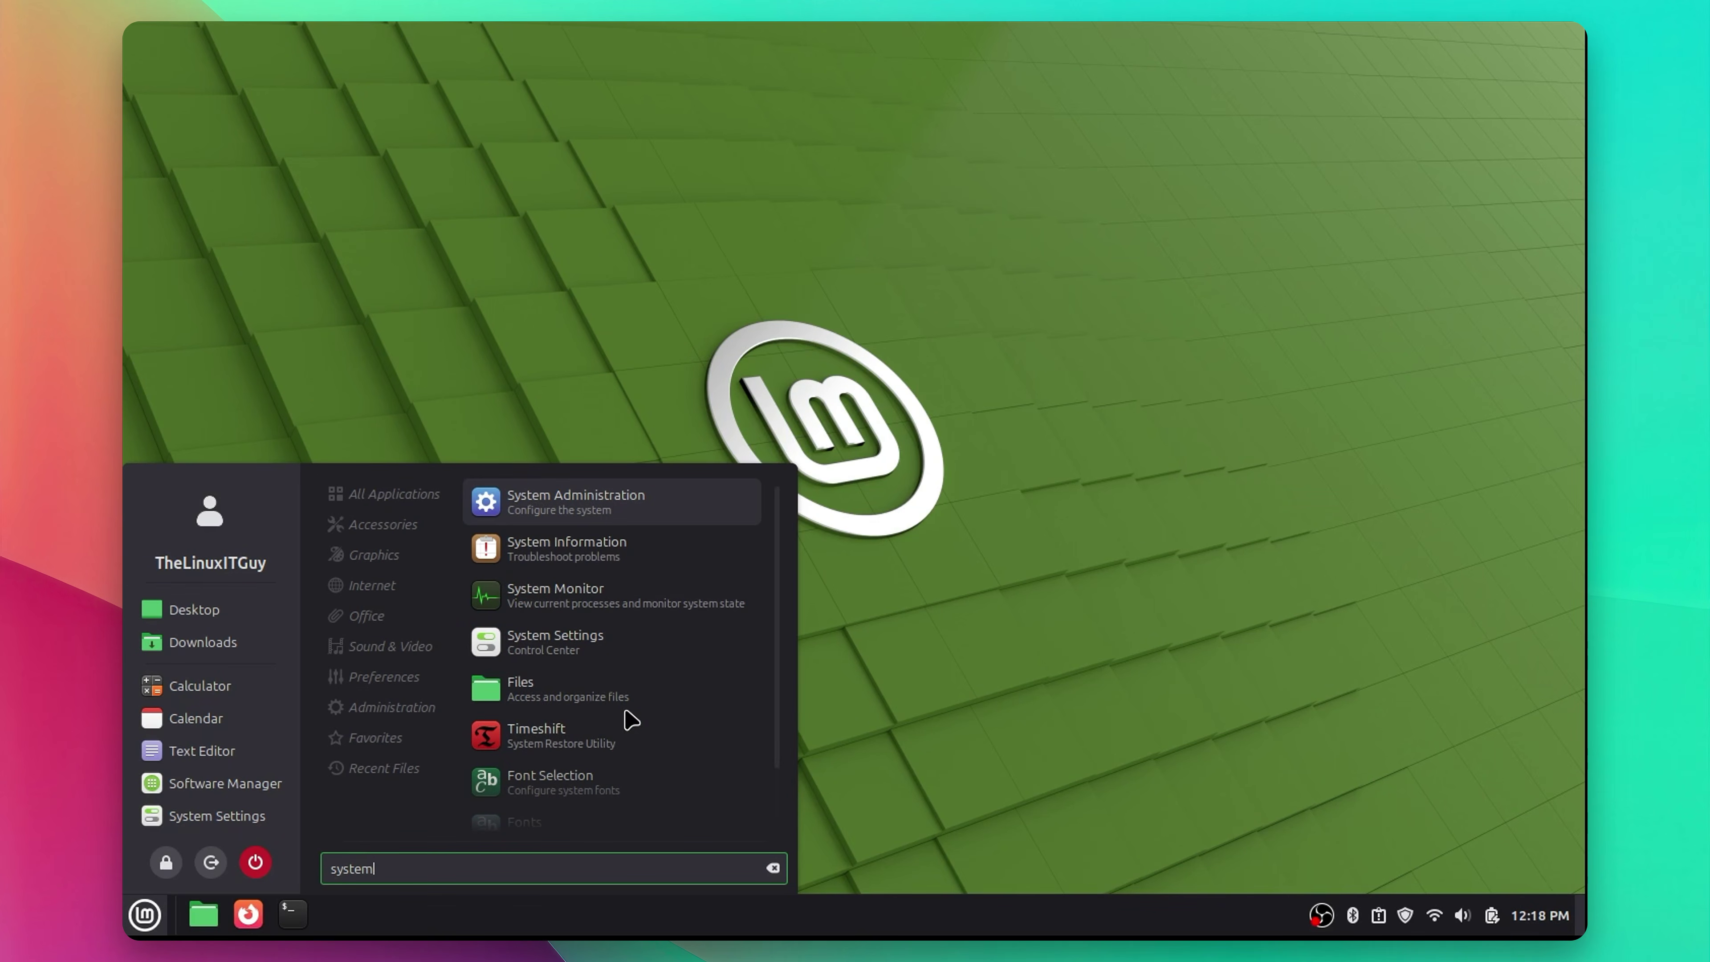
click(650, 554)
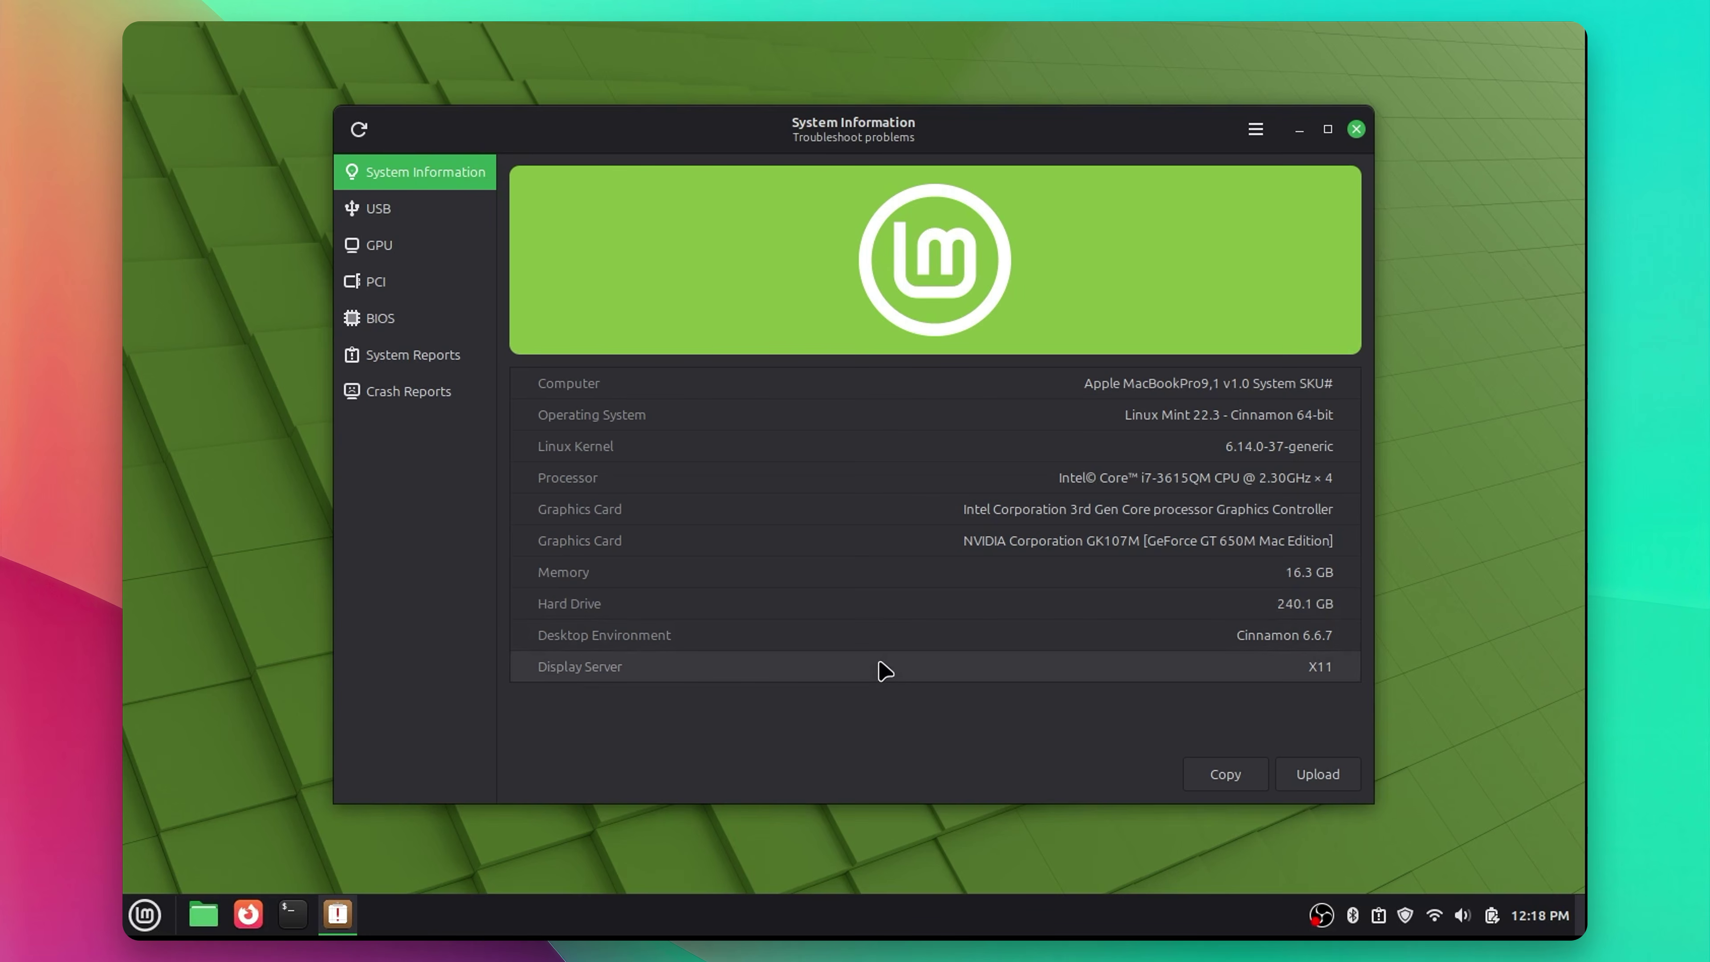
click(402, 211)
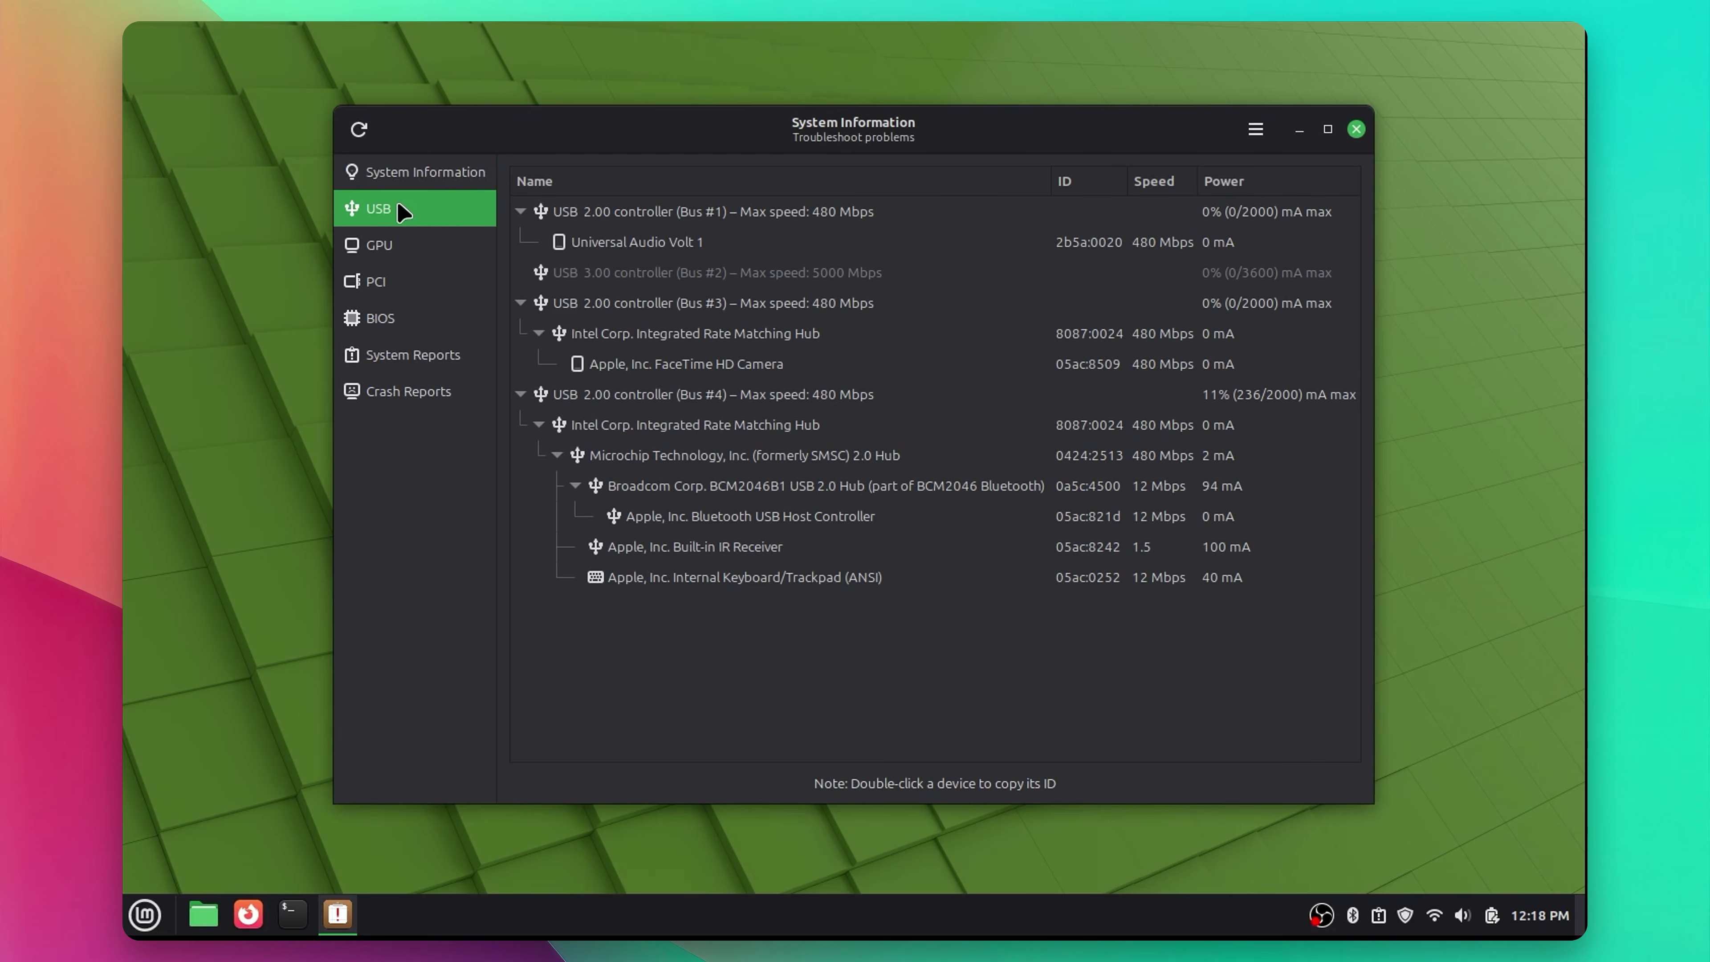
click(408, 245)
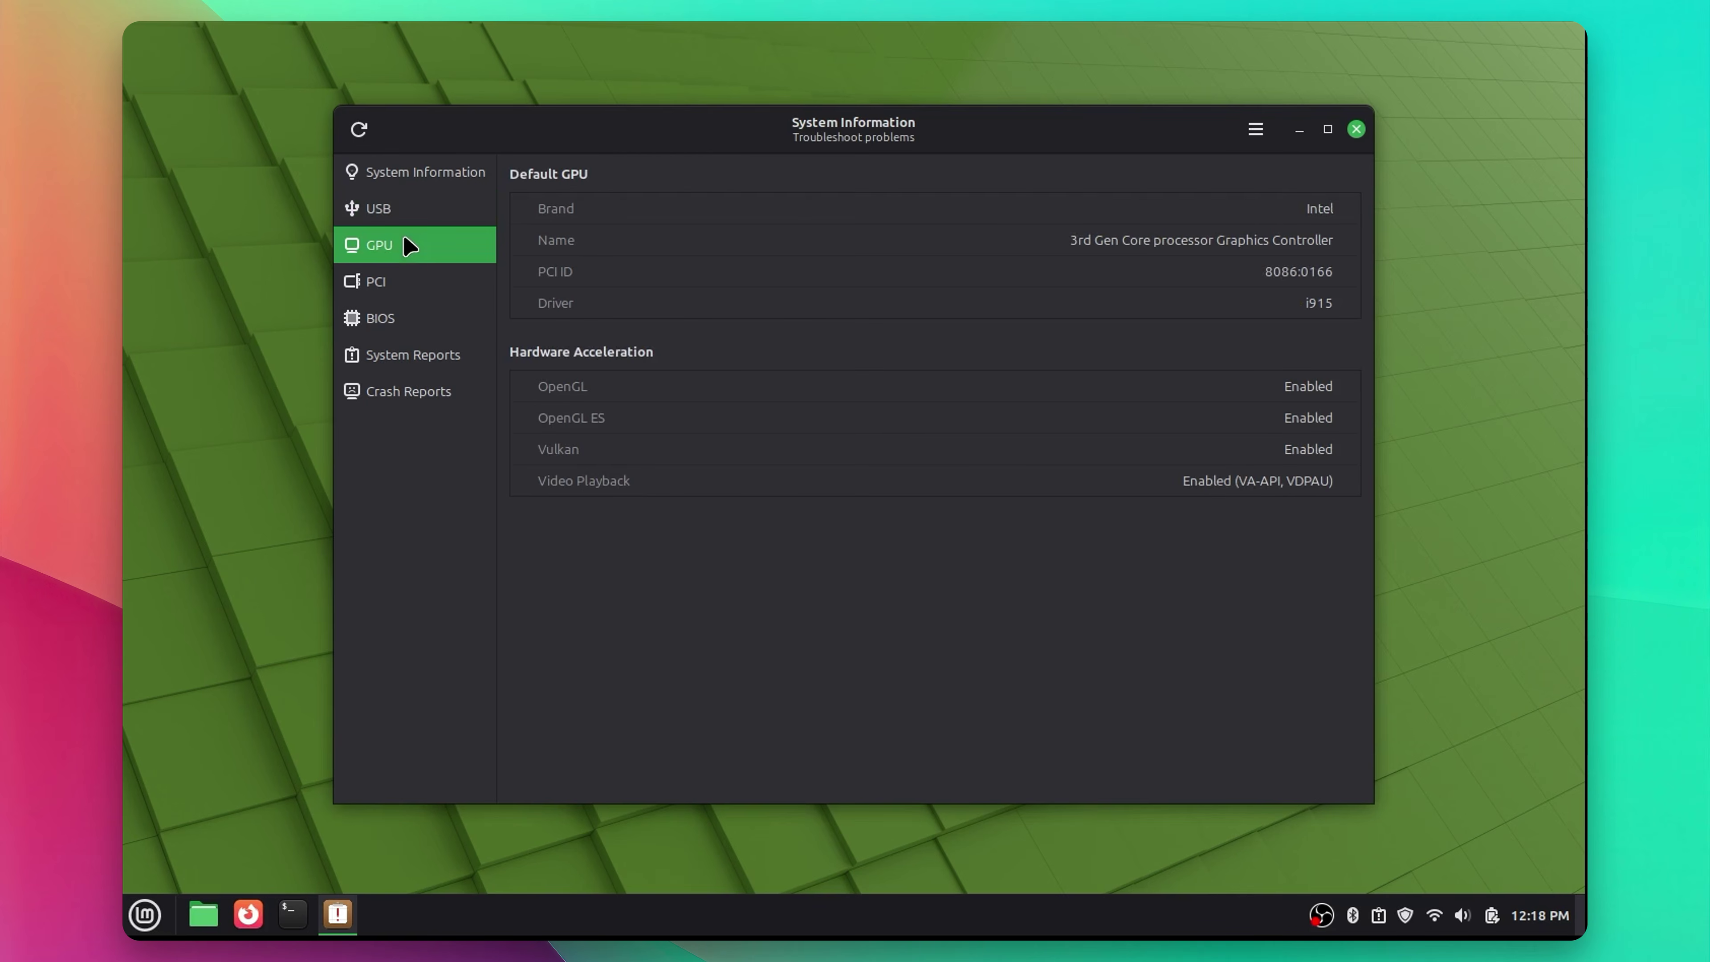
click(414, 286)
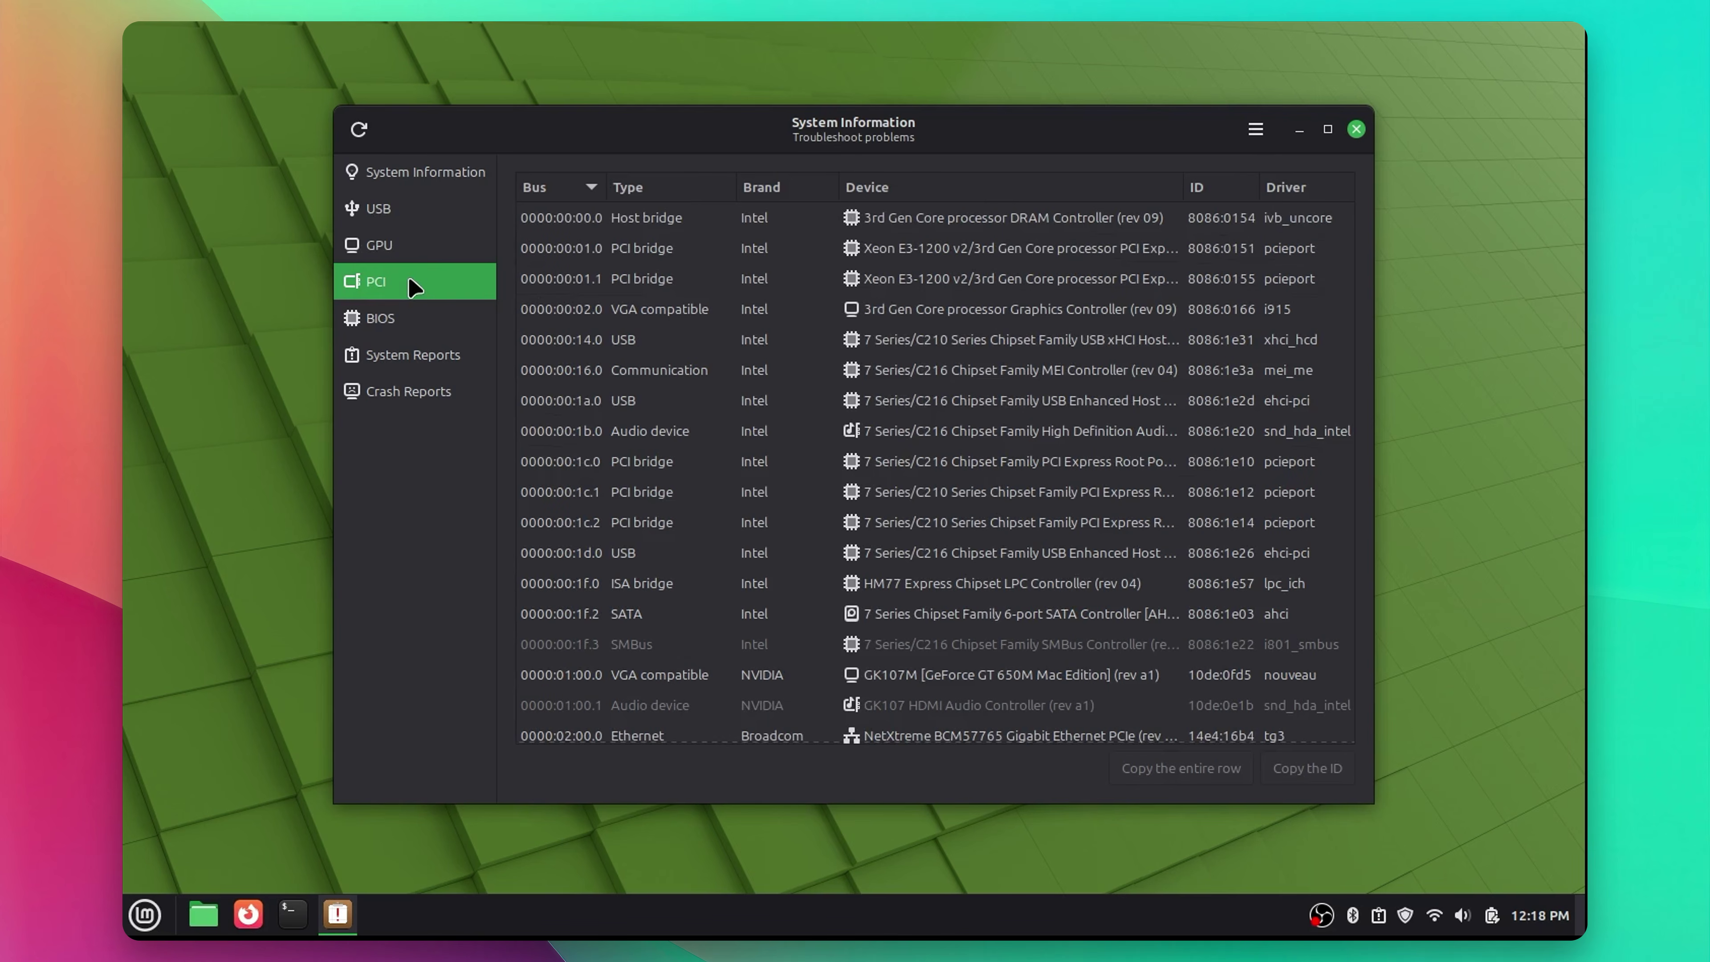
click(406, 323)
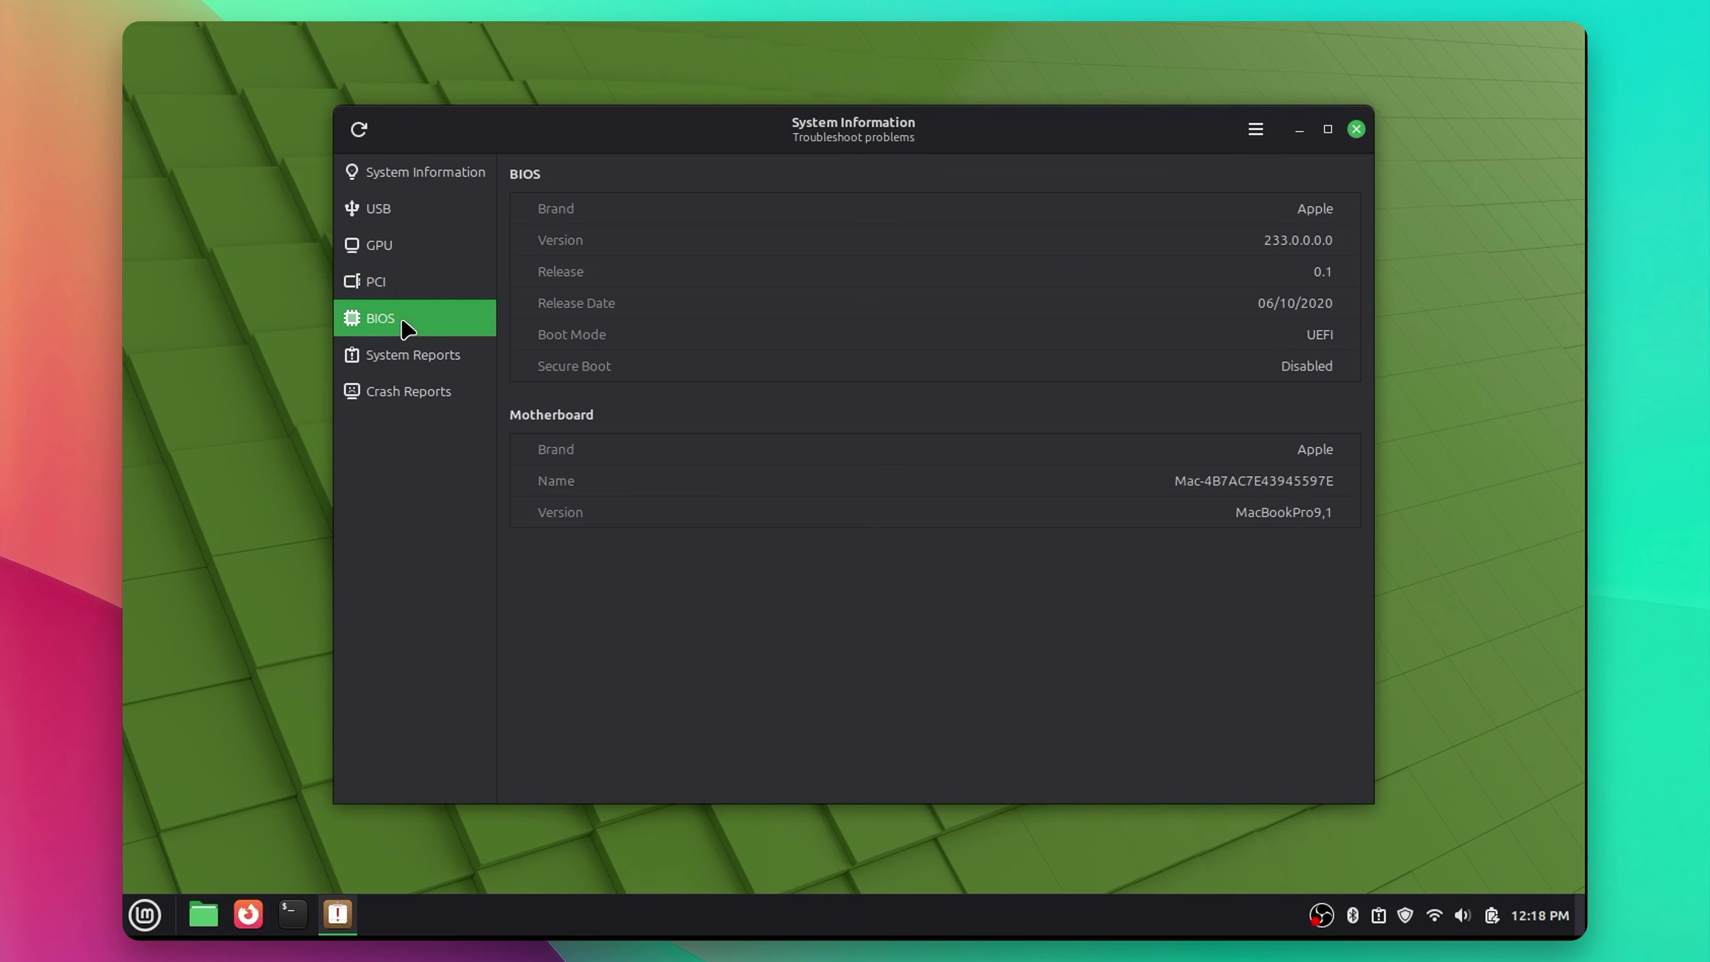
- Permanently ignore the system report about setting up the restore utility, and check the crash reports
click(408, 363)
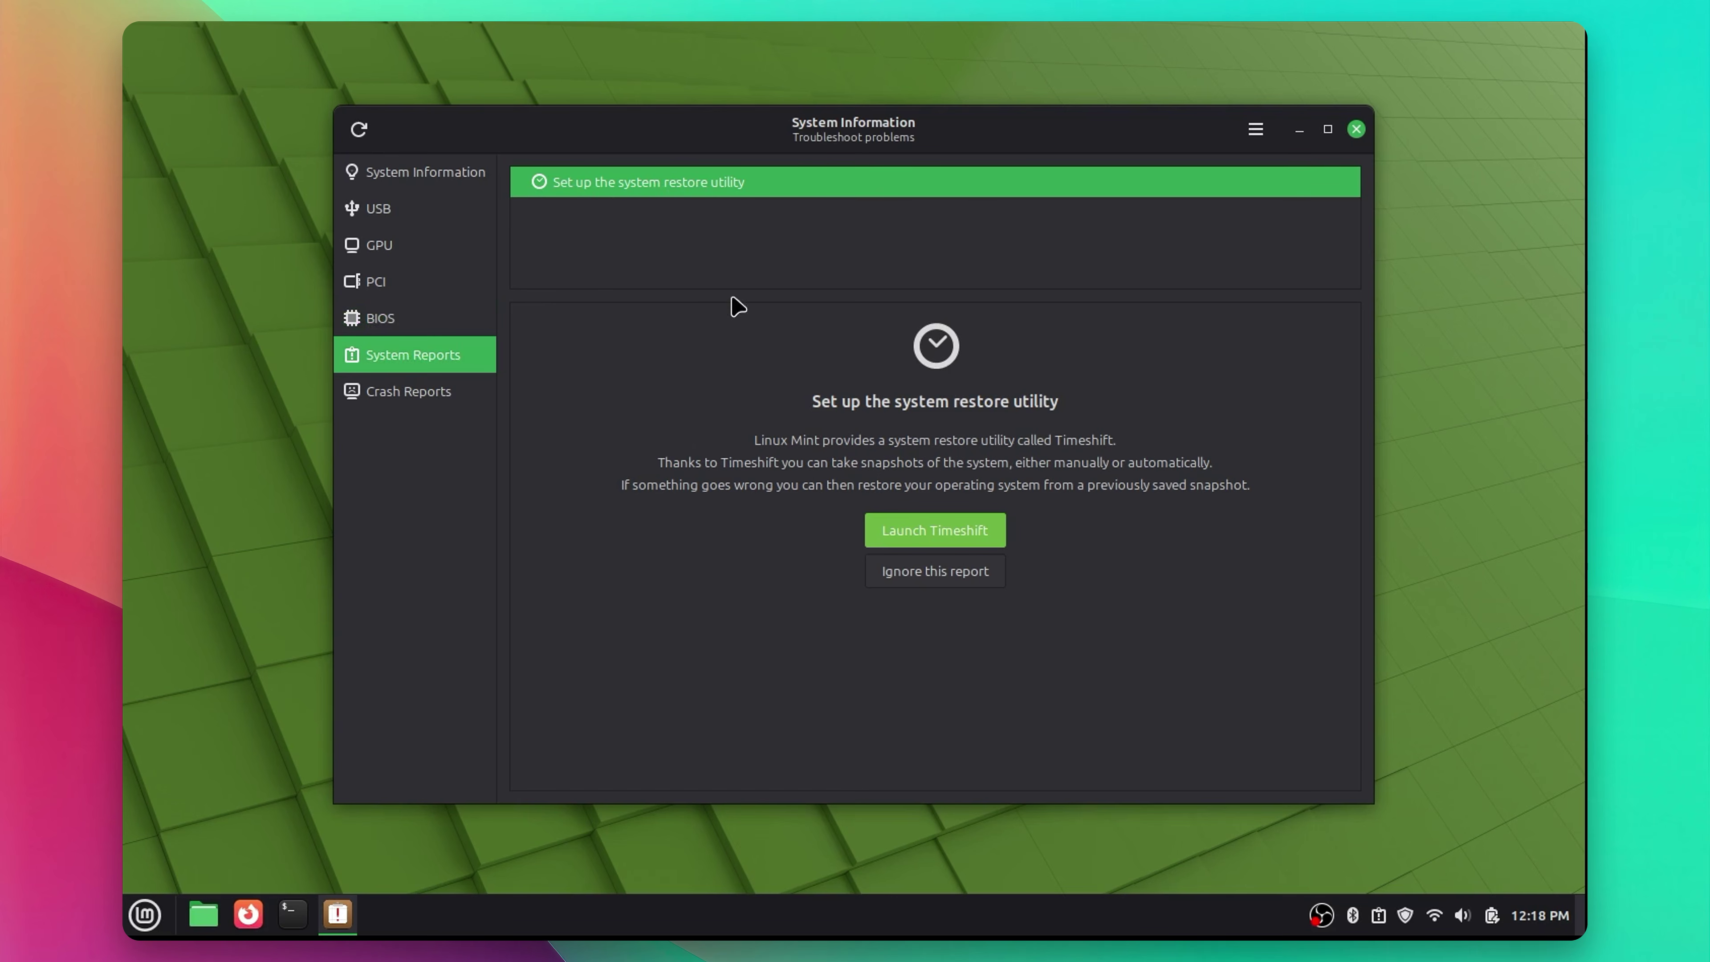
click(917, 571)
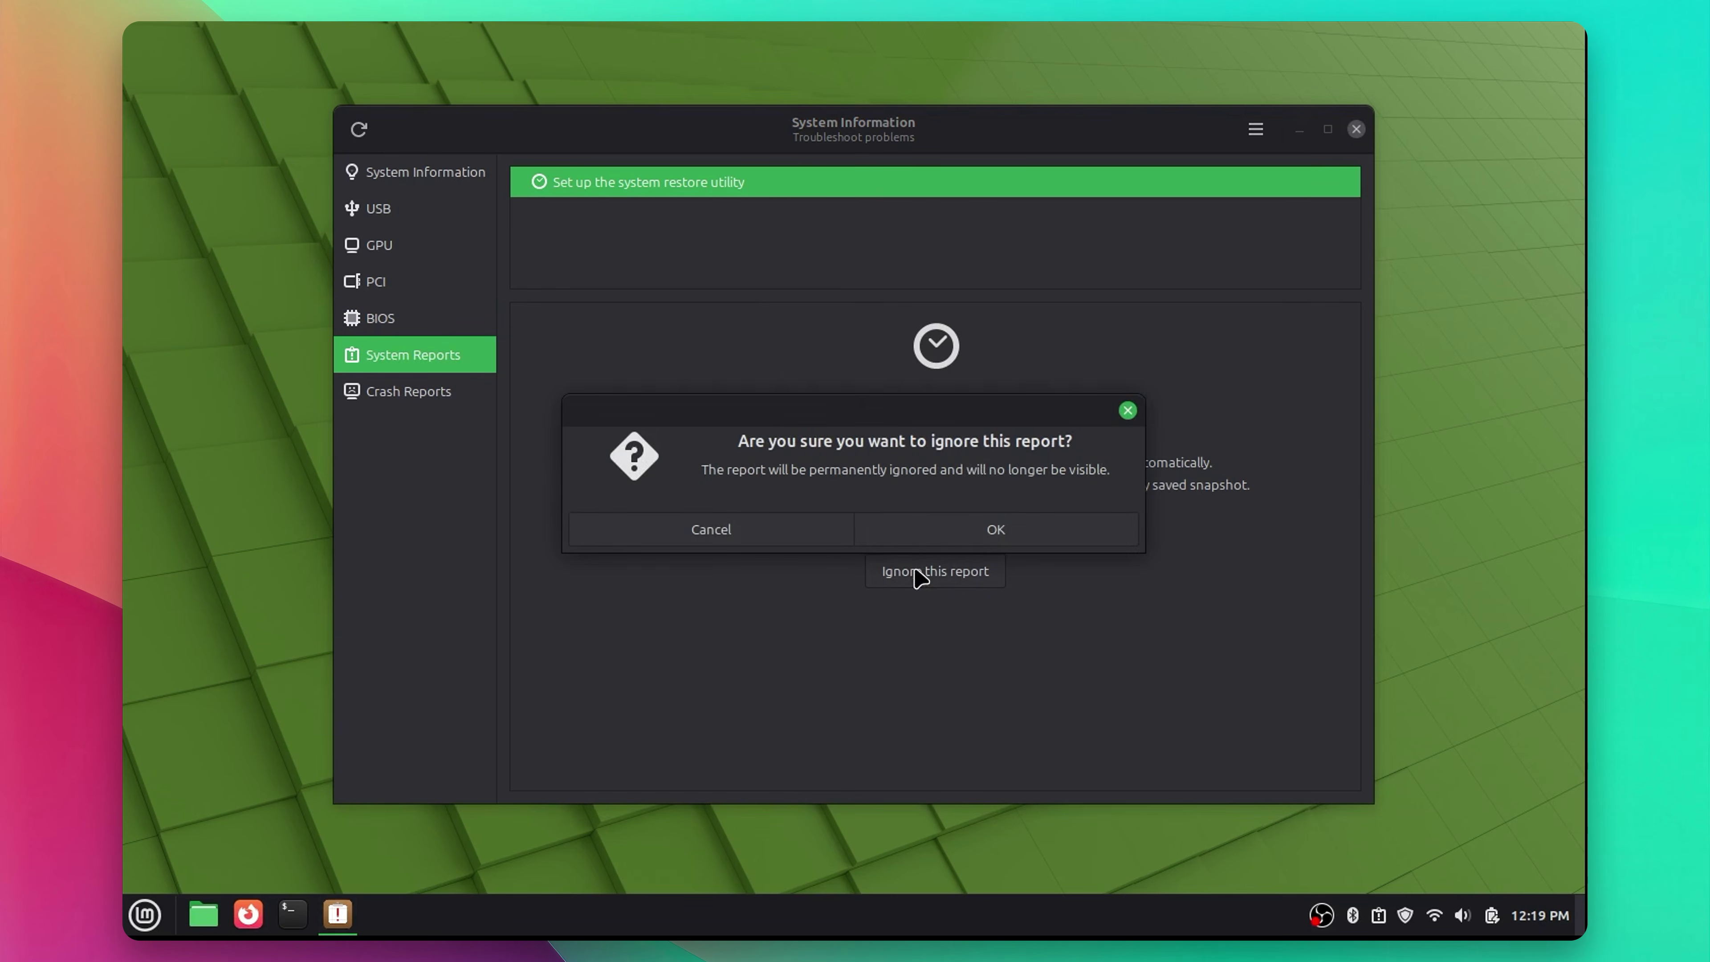
key(Return)
click(416, 388)
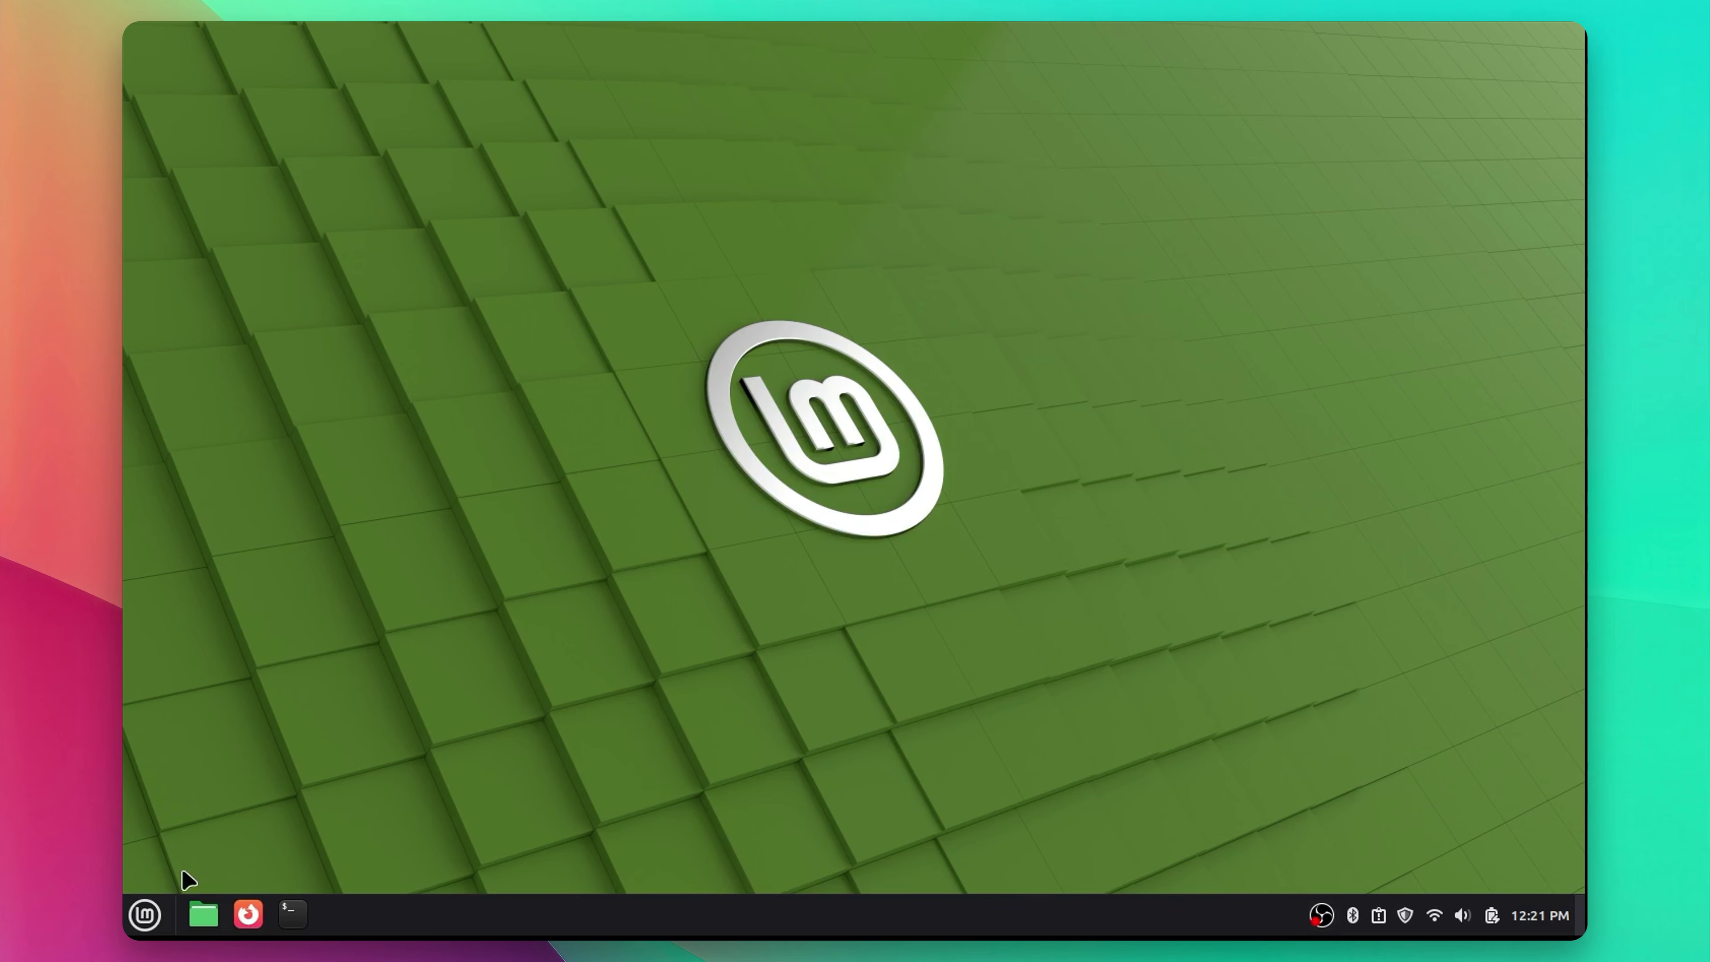
- Find the Brave browser in Software Manager by searching for "brave", install it and launch it
click(146, 915)
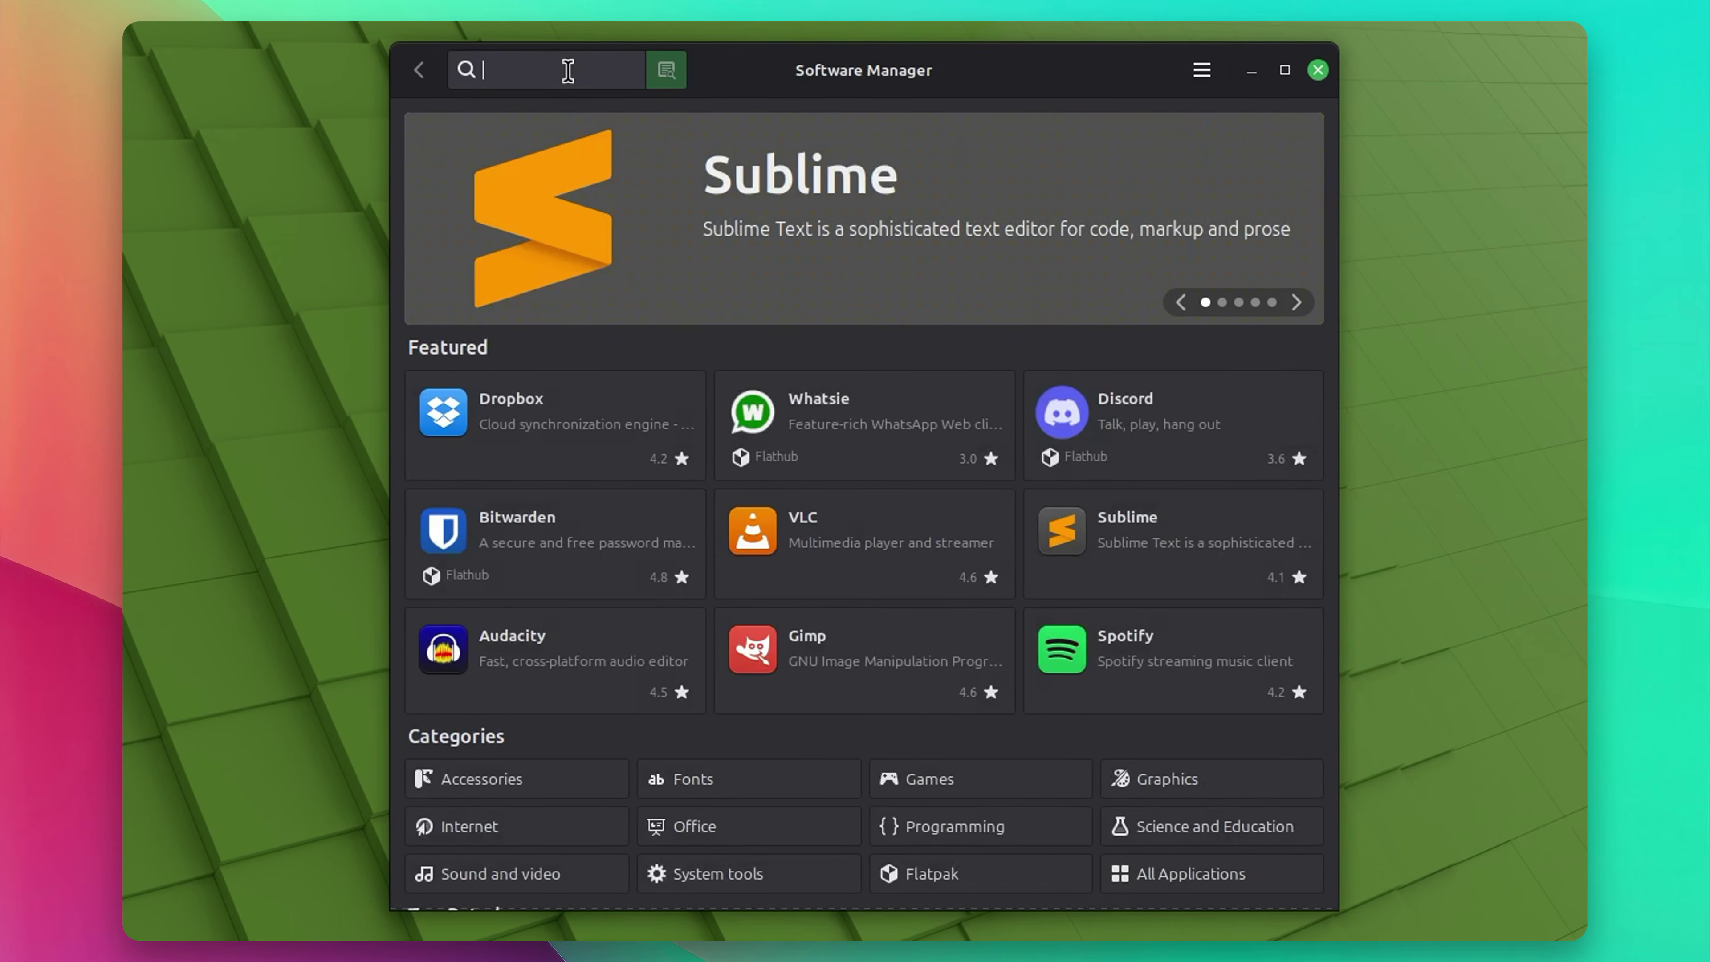
text(brave)
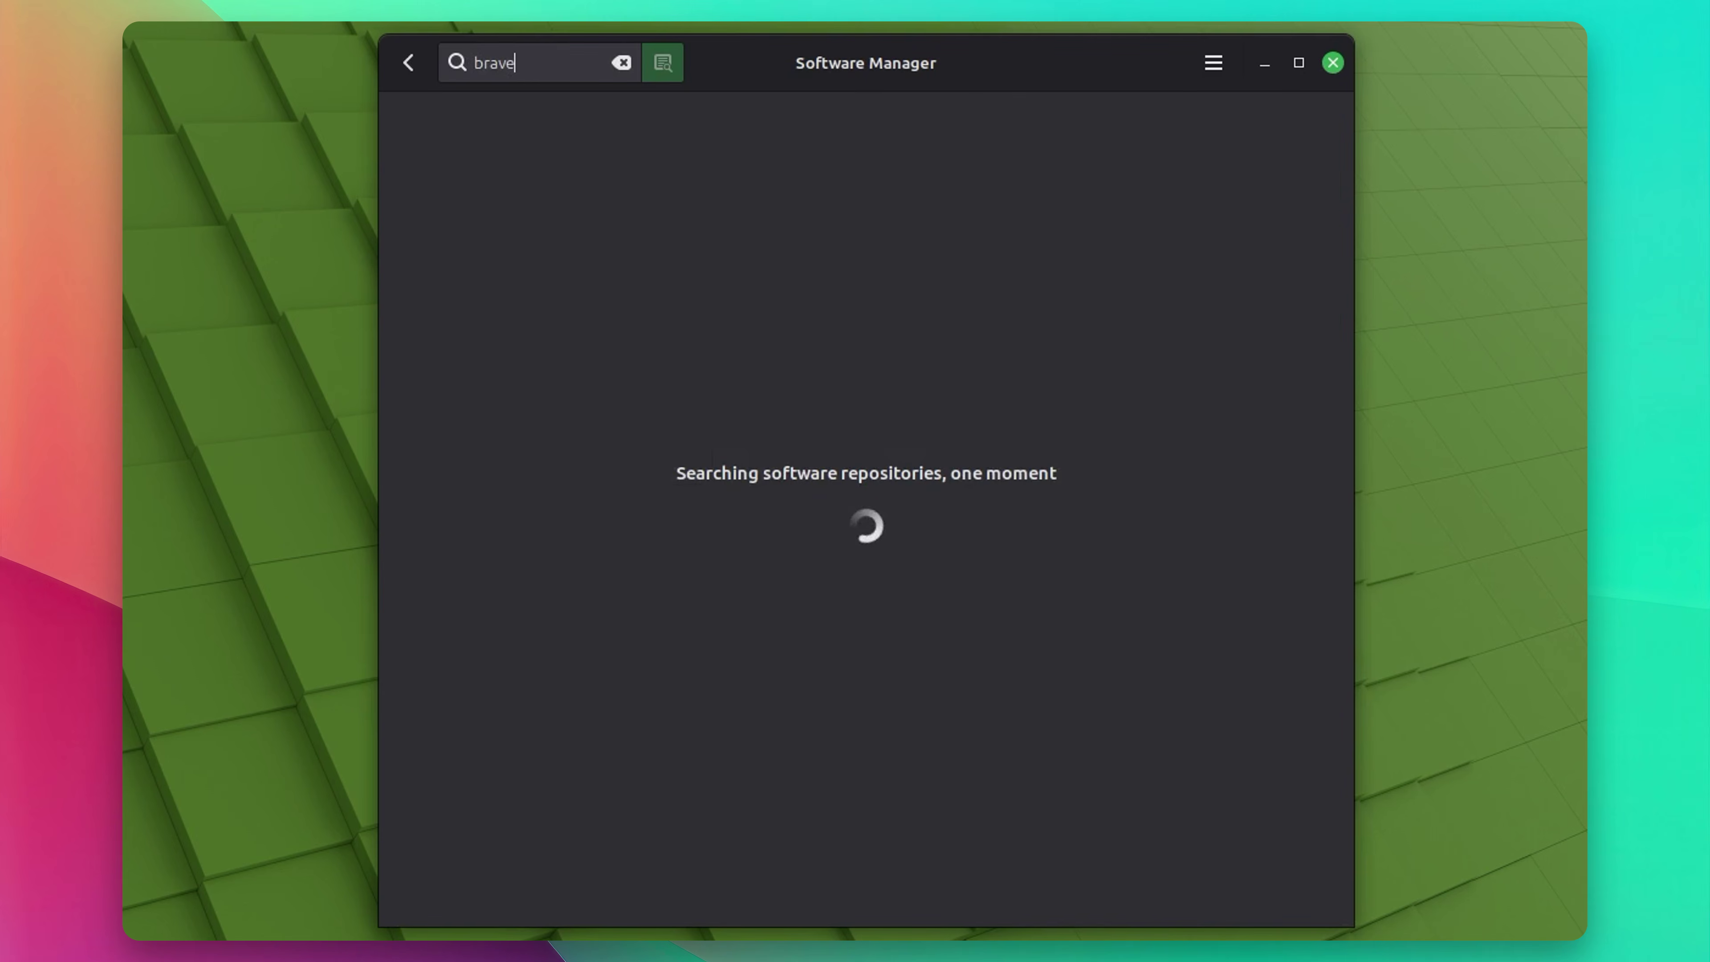
click(492, 154)
click(1300, 133)
click(1173, 128)
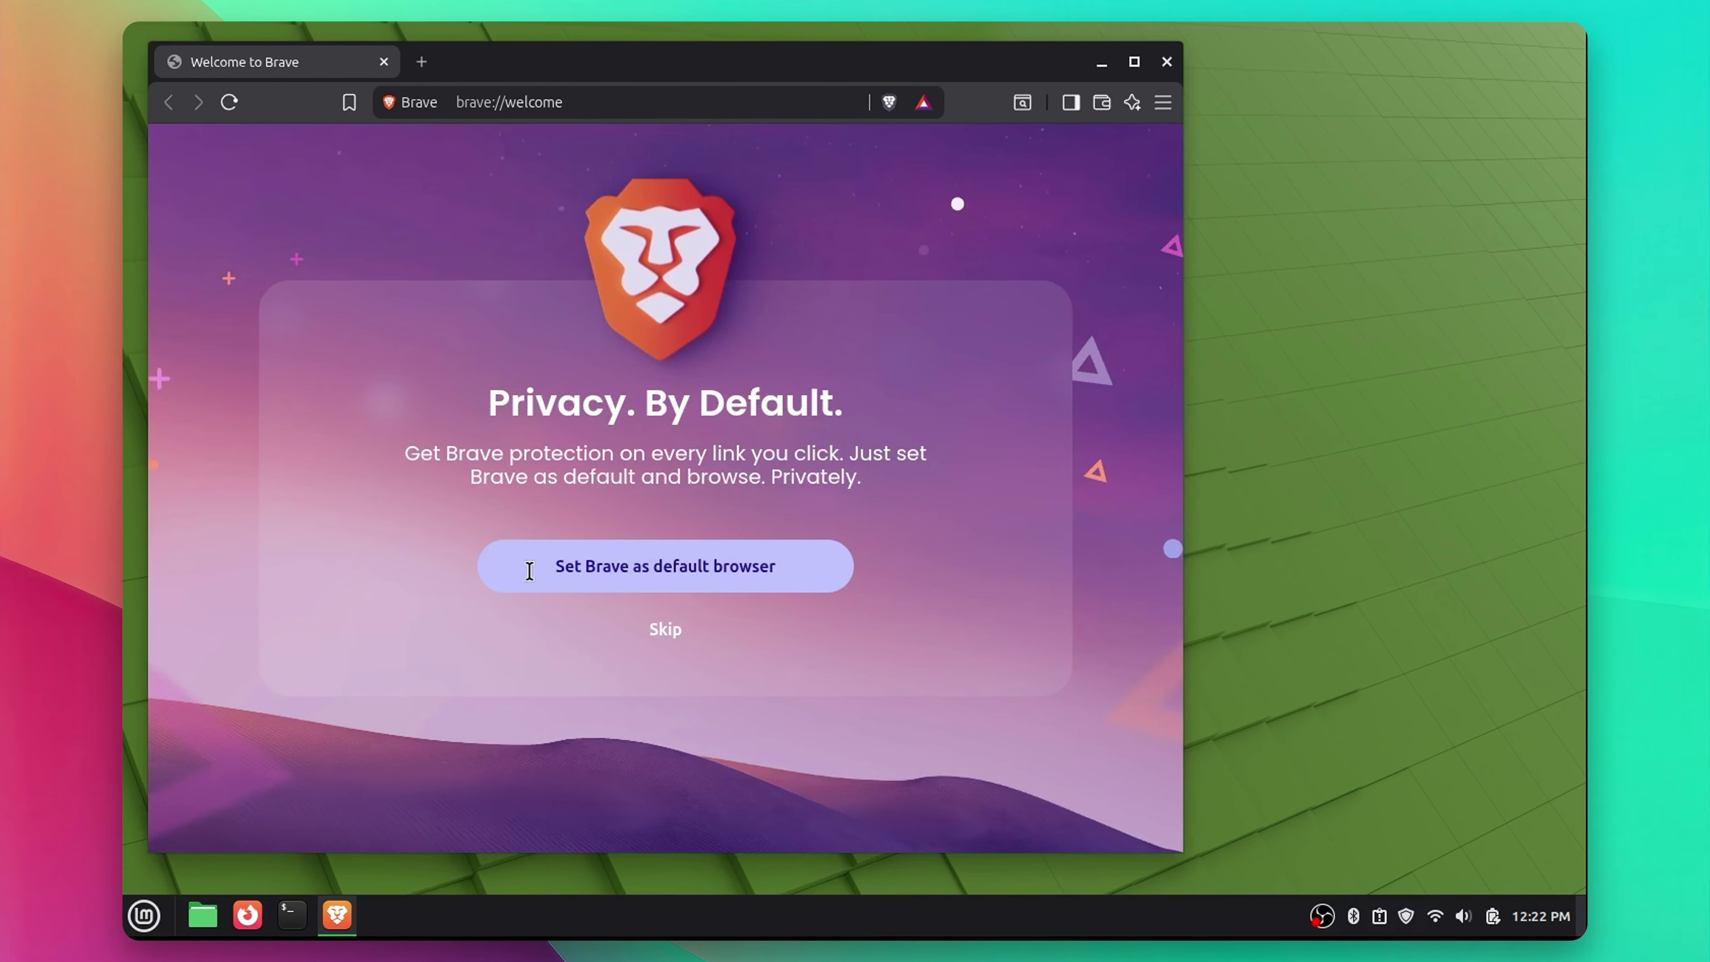
- Minimize Brave, pin it to the taskbar and place its icon between Firefox and Terminal
click(338, 924)
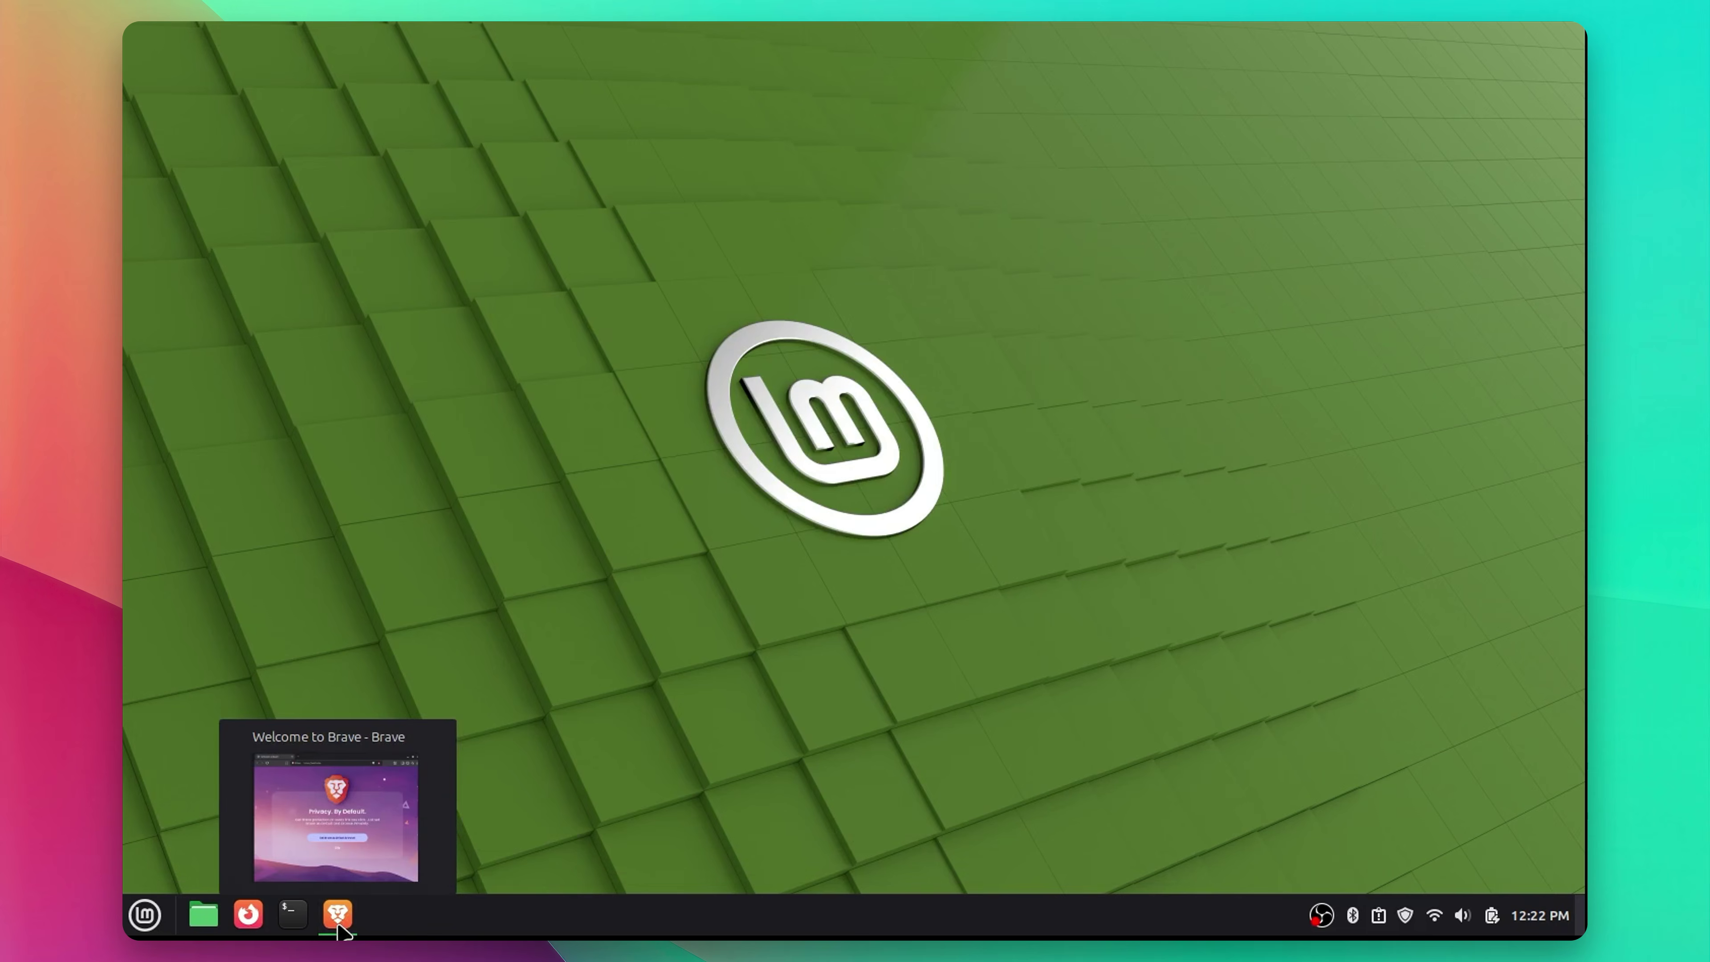
right_click(339, 926)
click(366, 794)
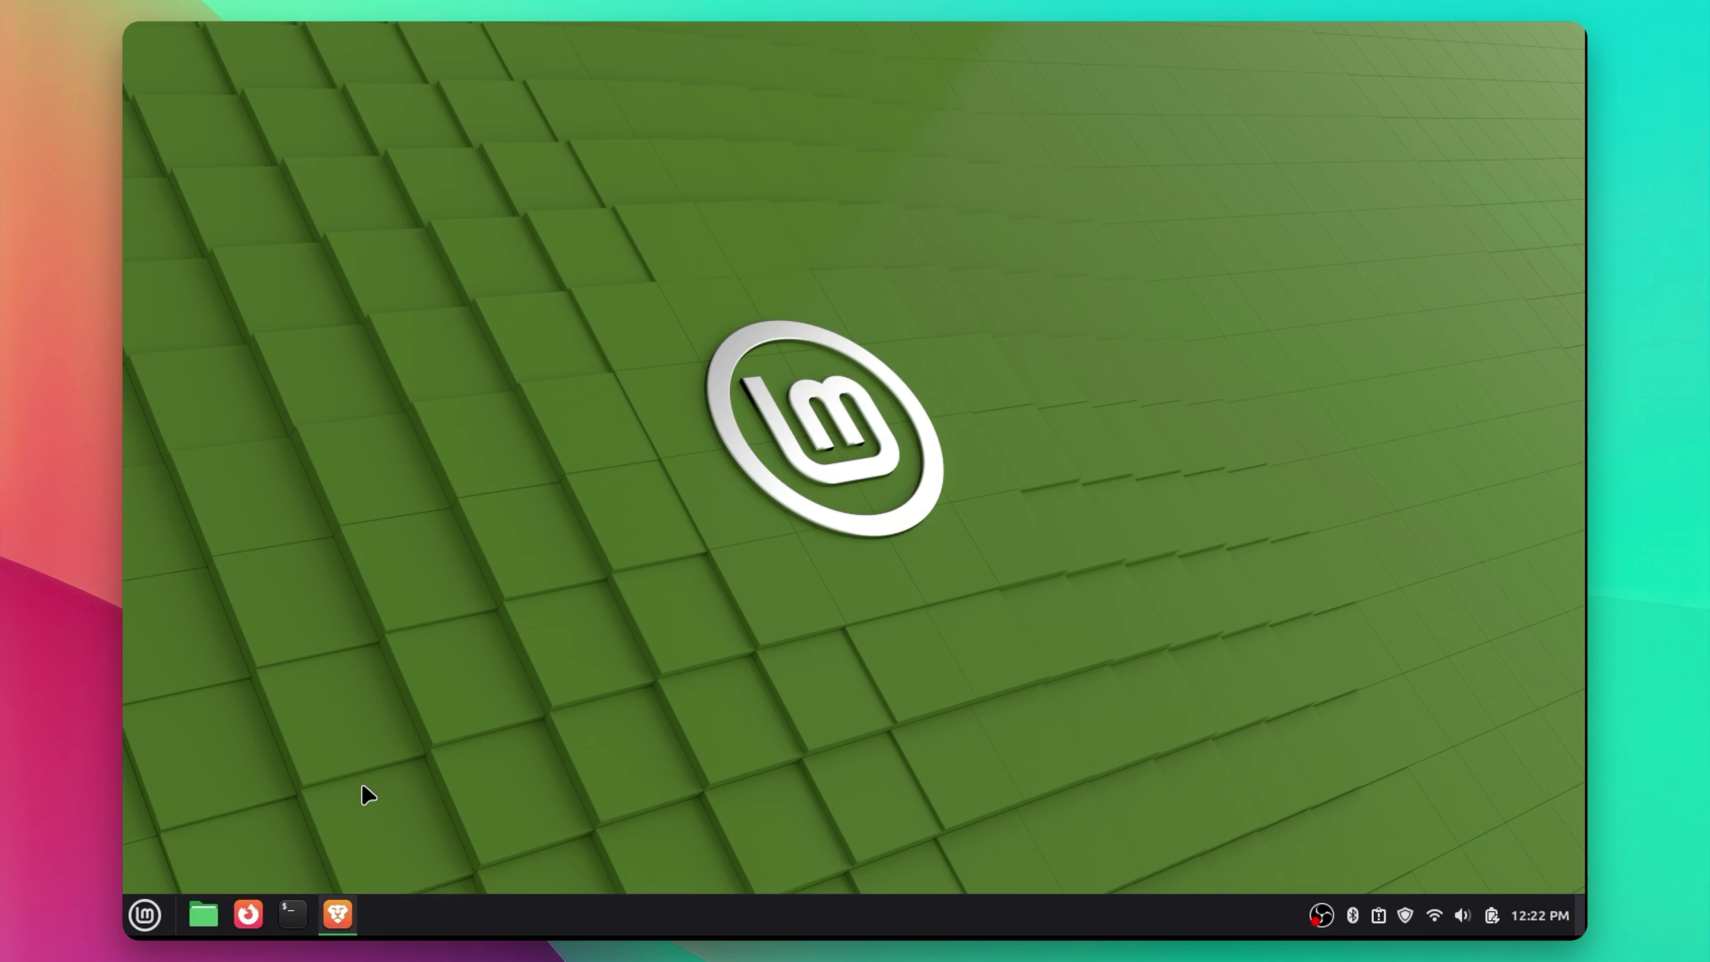
drag(336, 913, 293, 917)
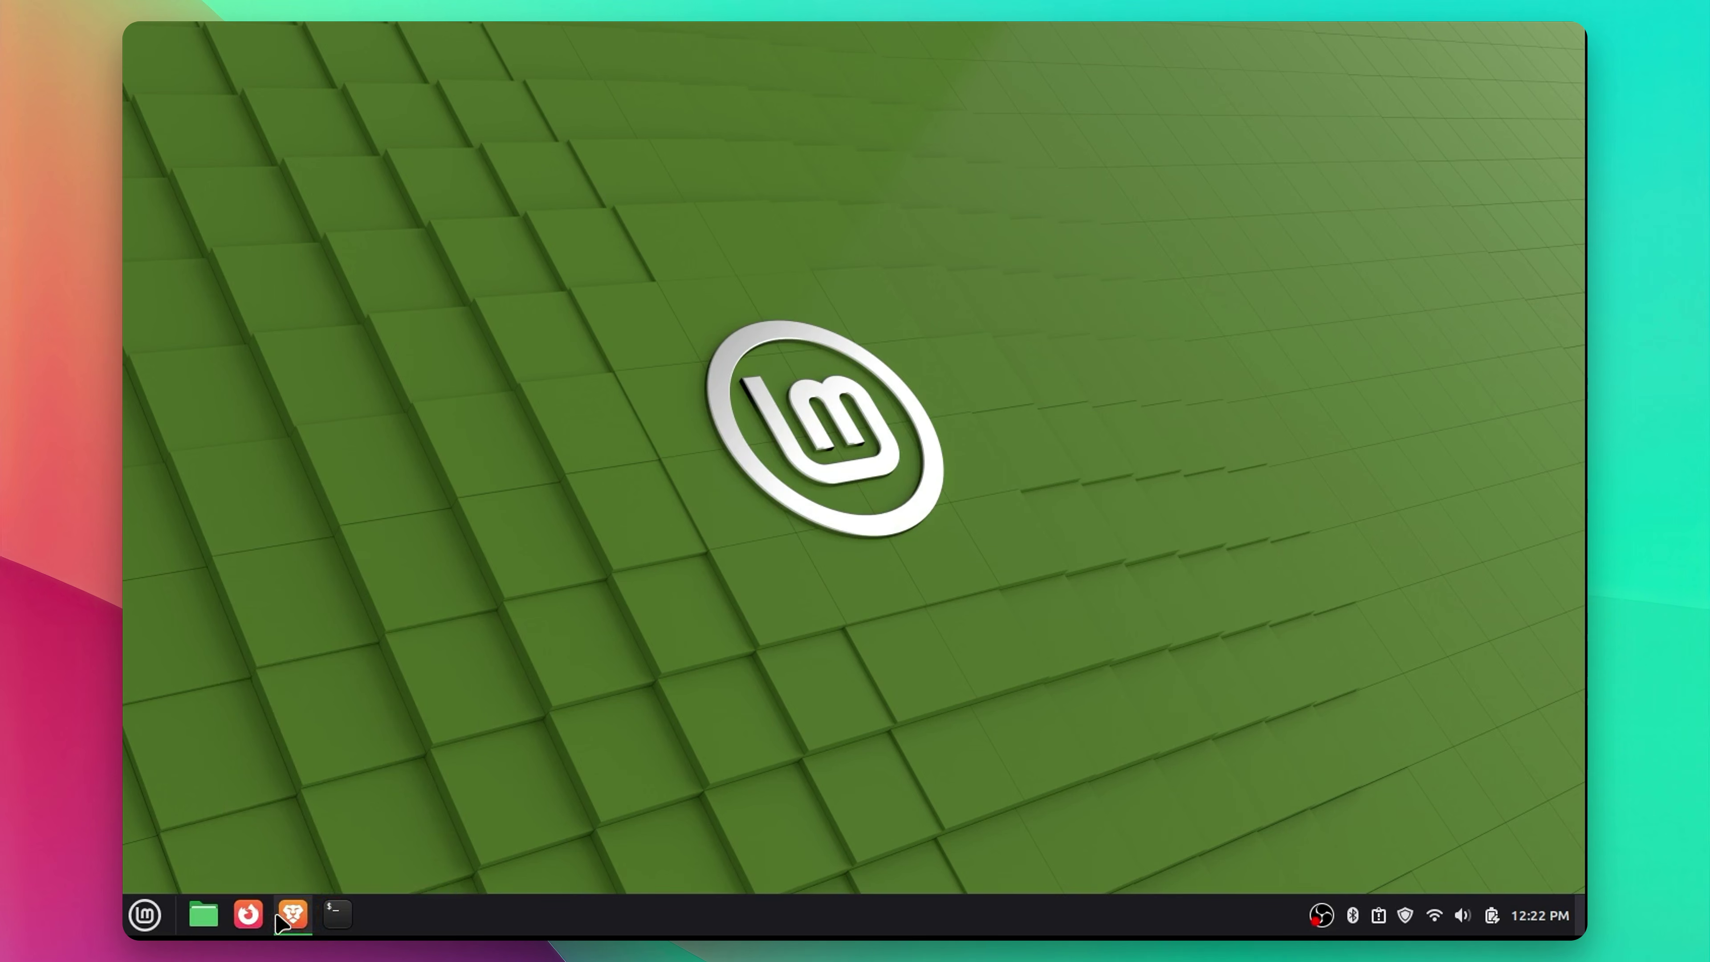
- Unpin Firefox from the taskbar and bring the minimized Brave window back up
right_click(258, 913)
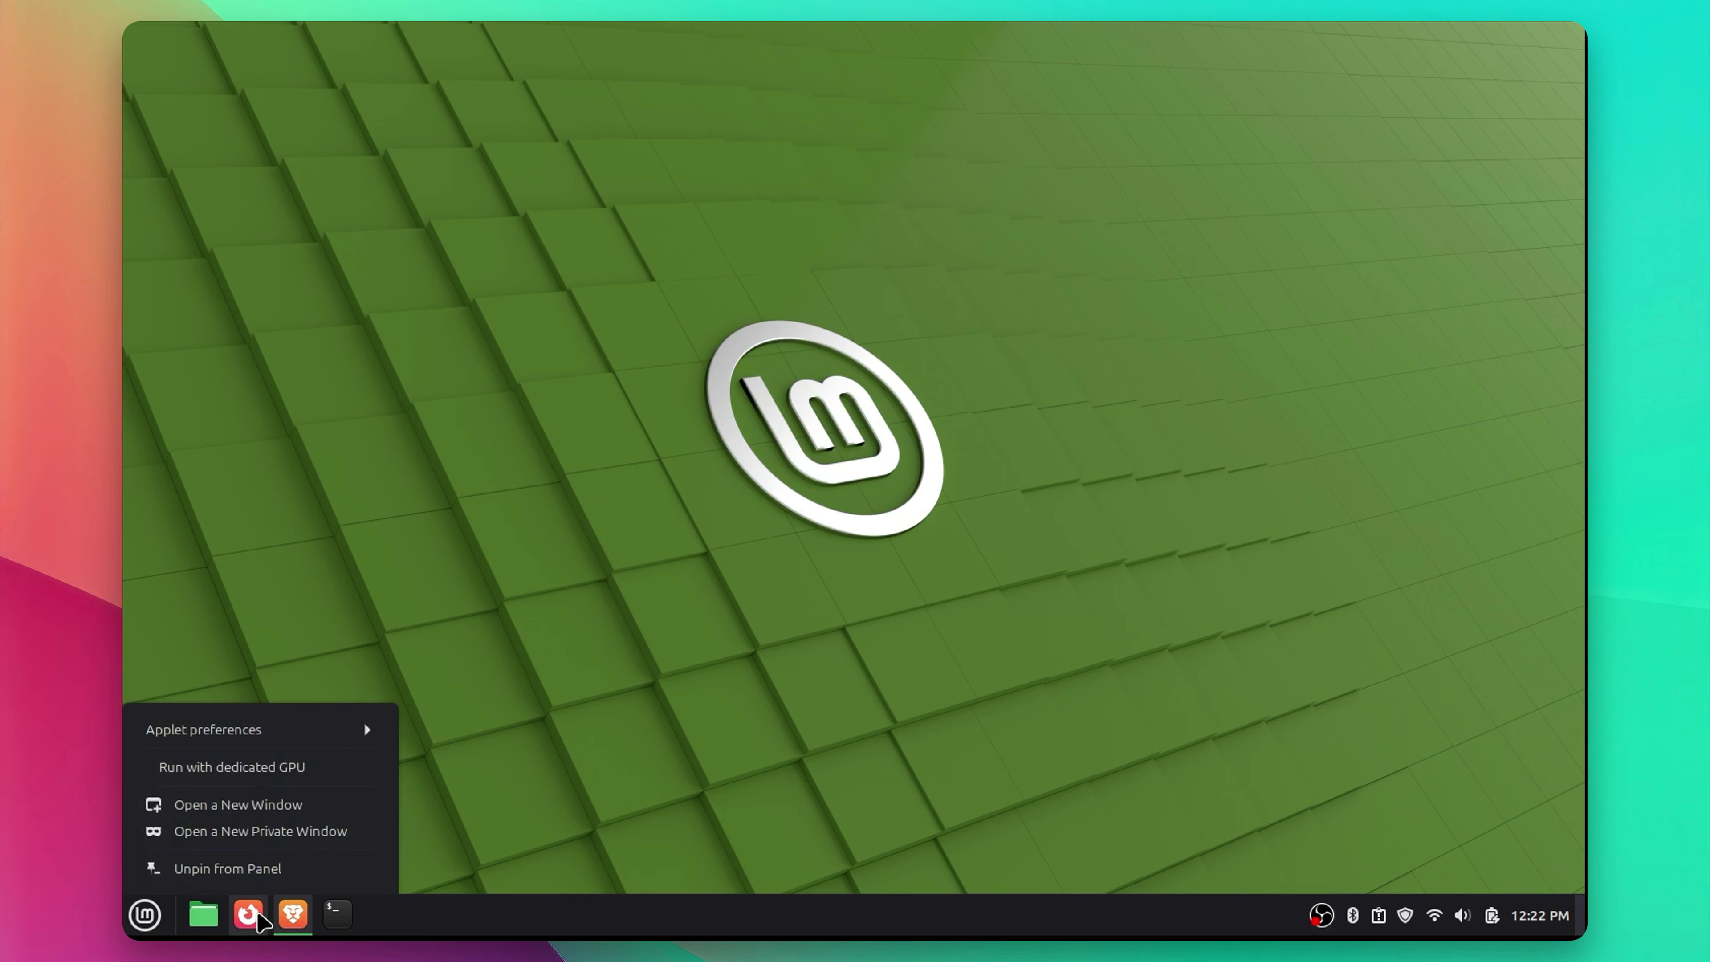
click(272, 867)
click(248, 913)
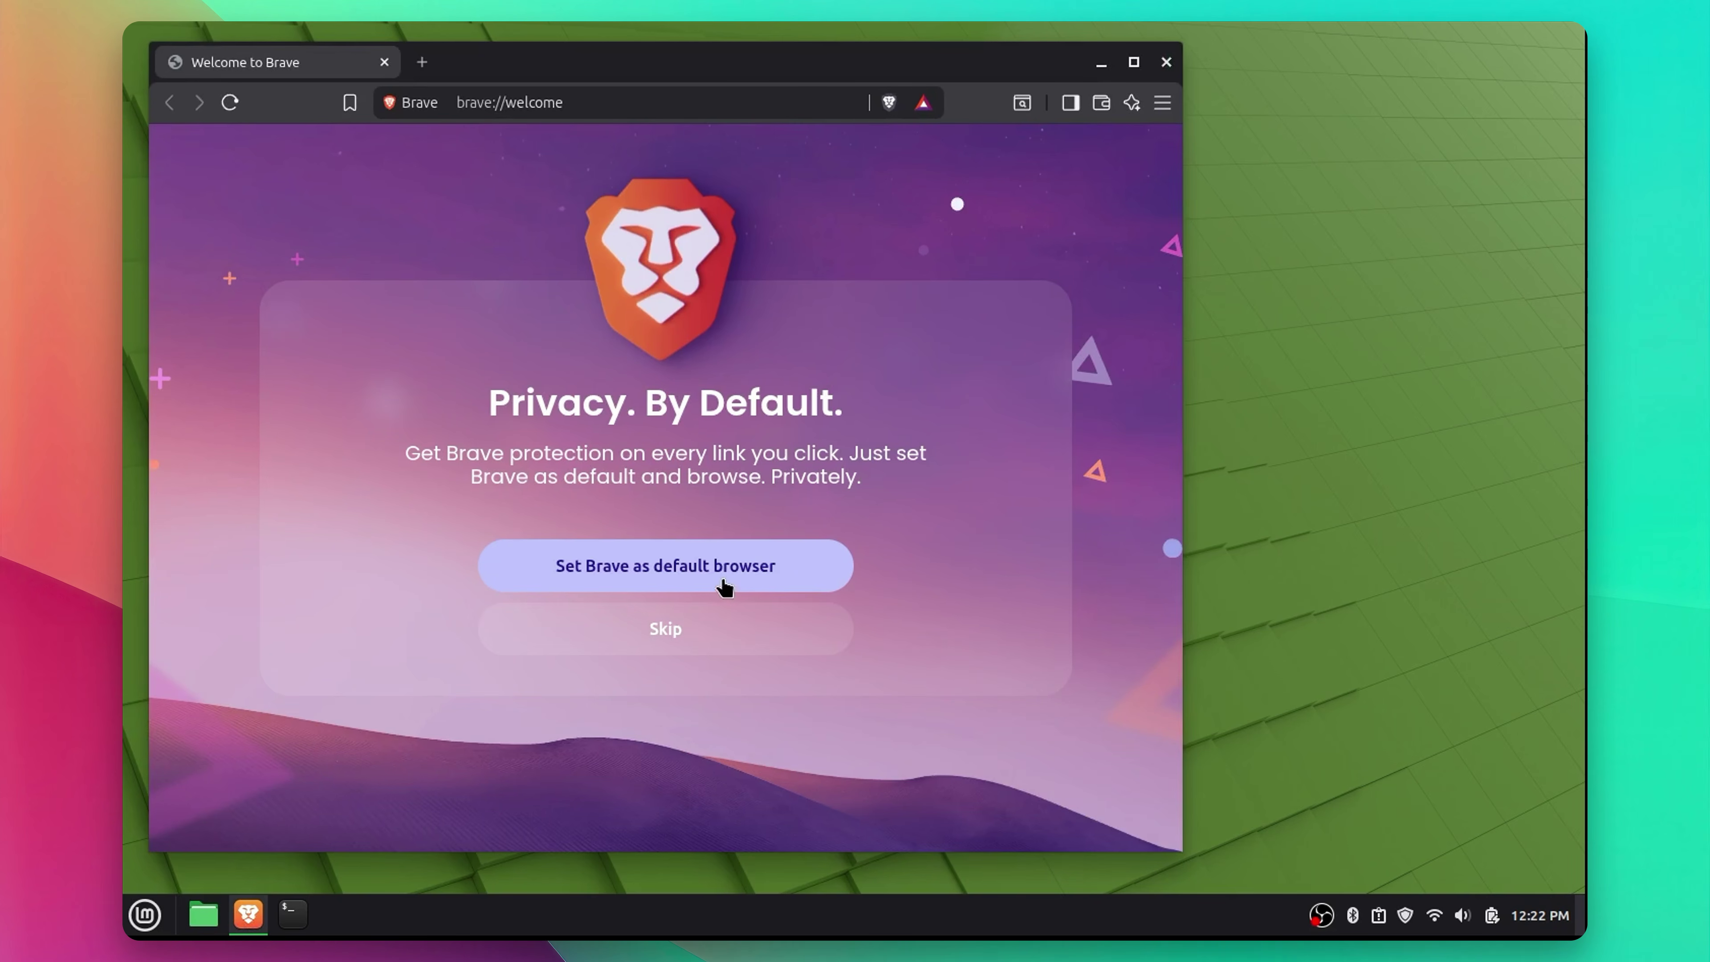
- Complete Brave's welcome setup with Brave as default browser, dark mode and diagnostic reports enabled, and close the browser
click(724, 580)
click(827, 436)
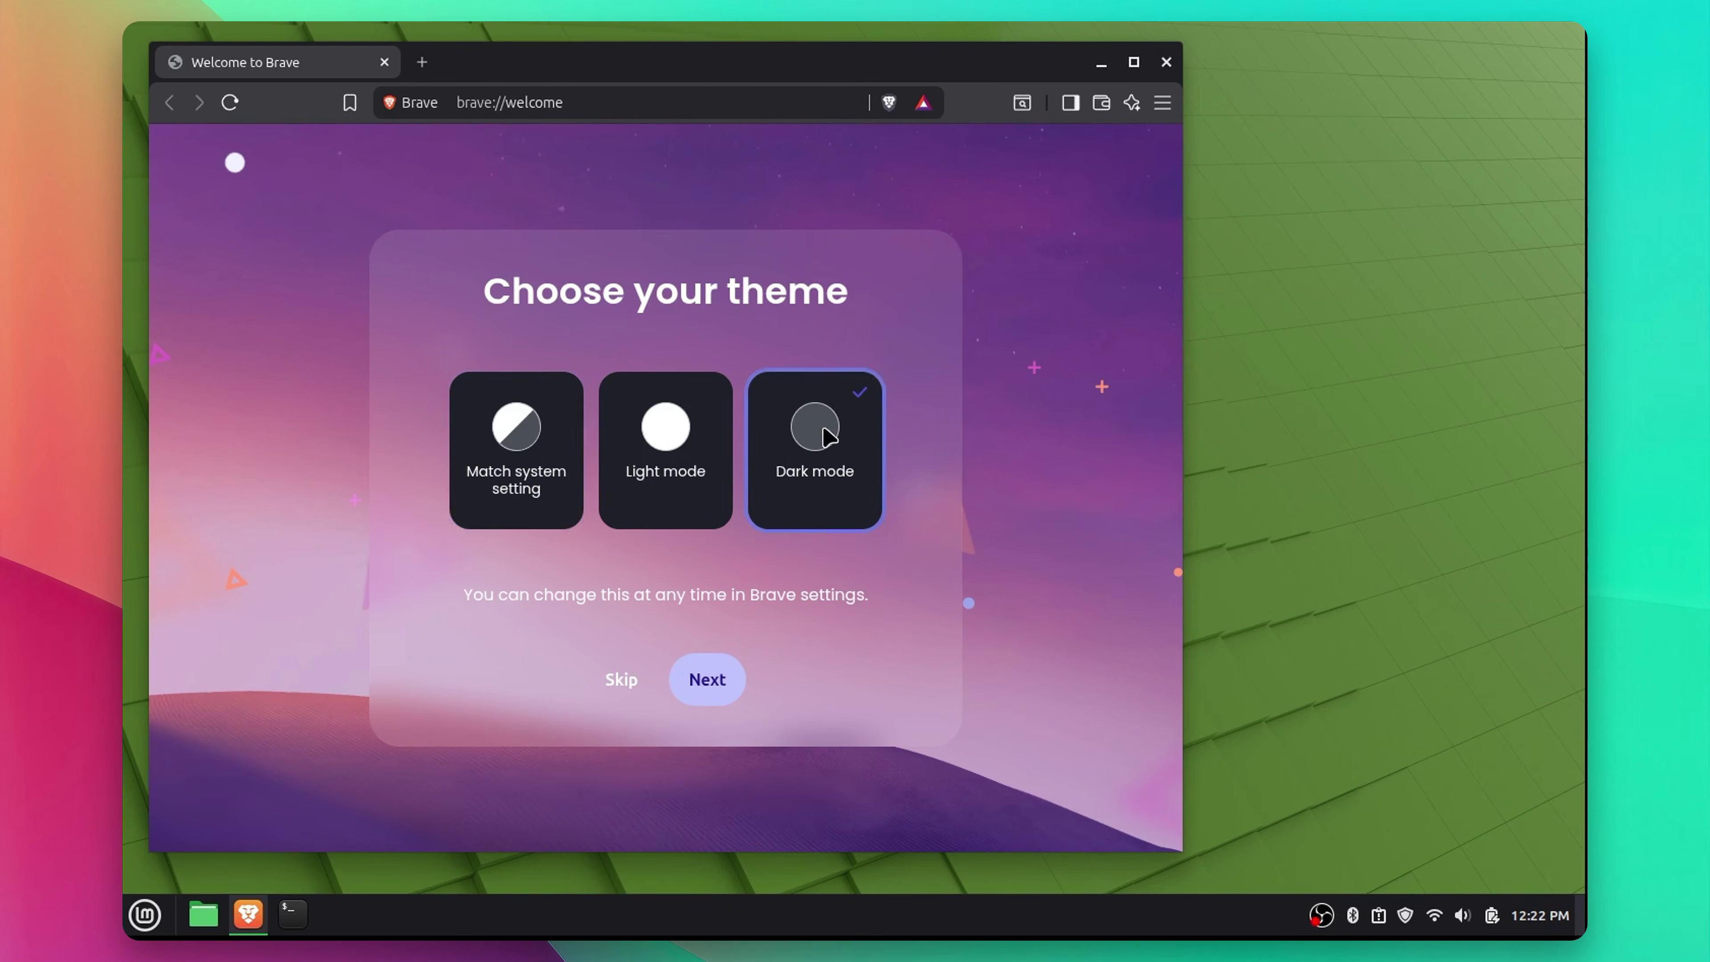
click(731, 672)
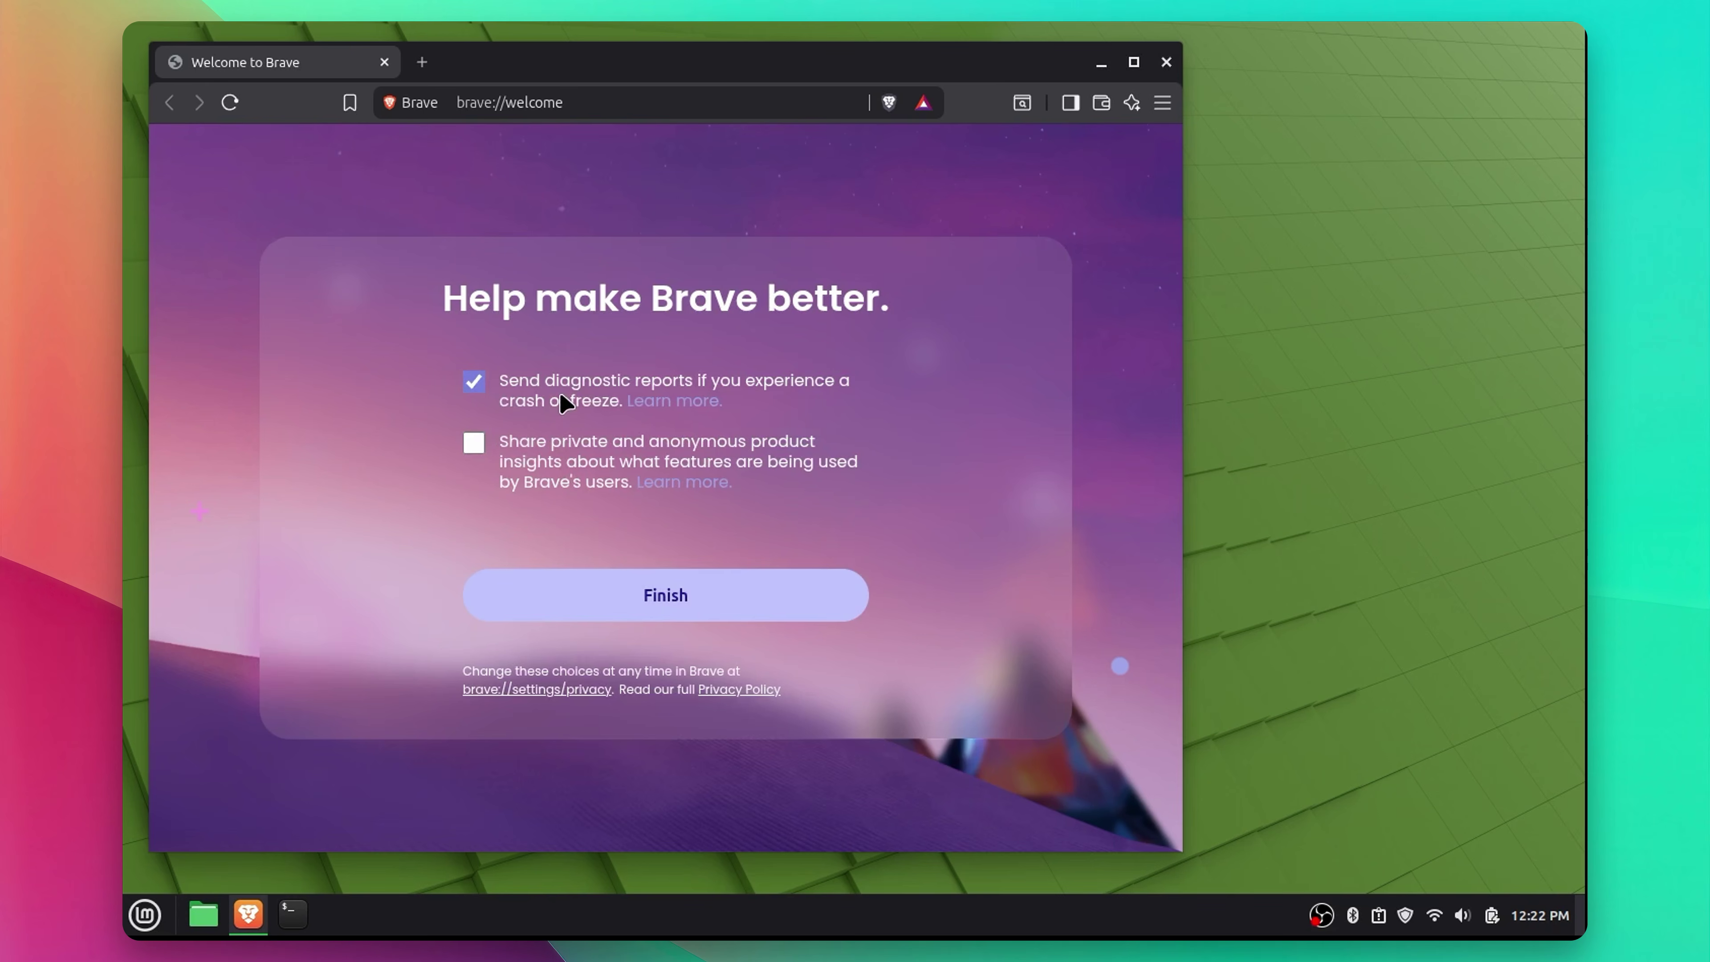
click(602, 594)
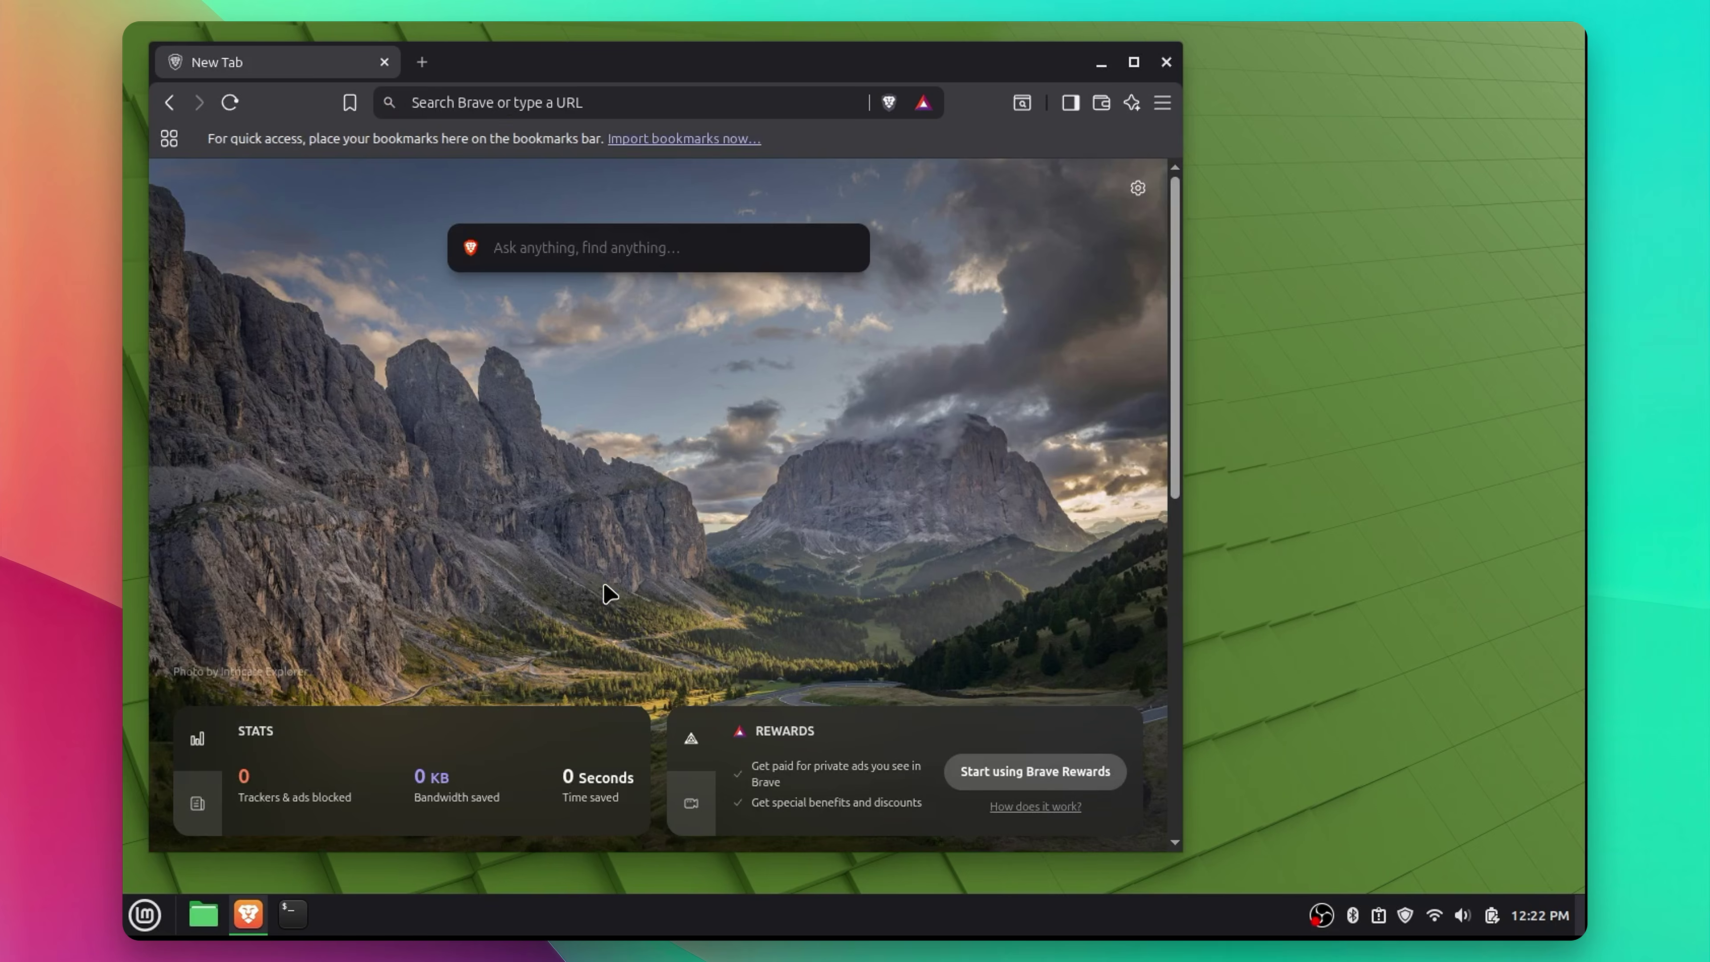
click(1166, 62)
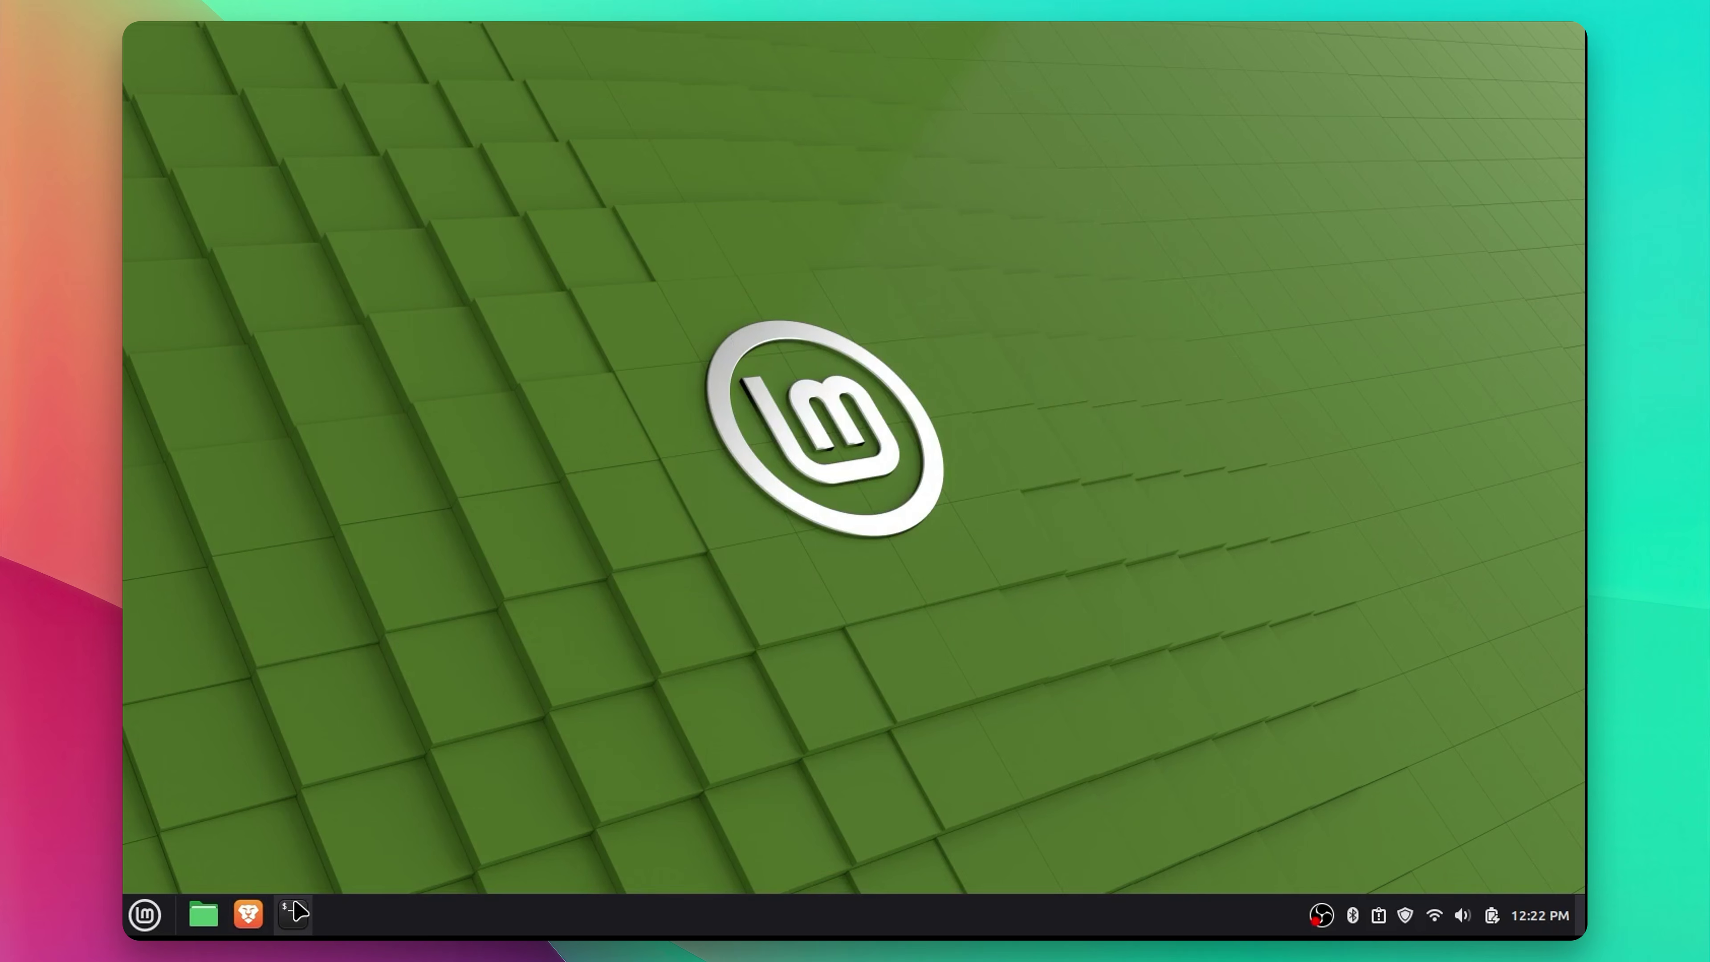
- Open Terminal and remove Firefox with "apt remove firefox*", entering the account password and accepting the package removal
click(296, 913)
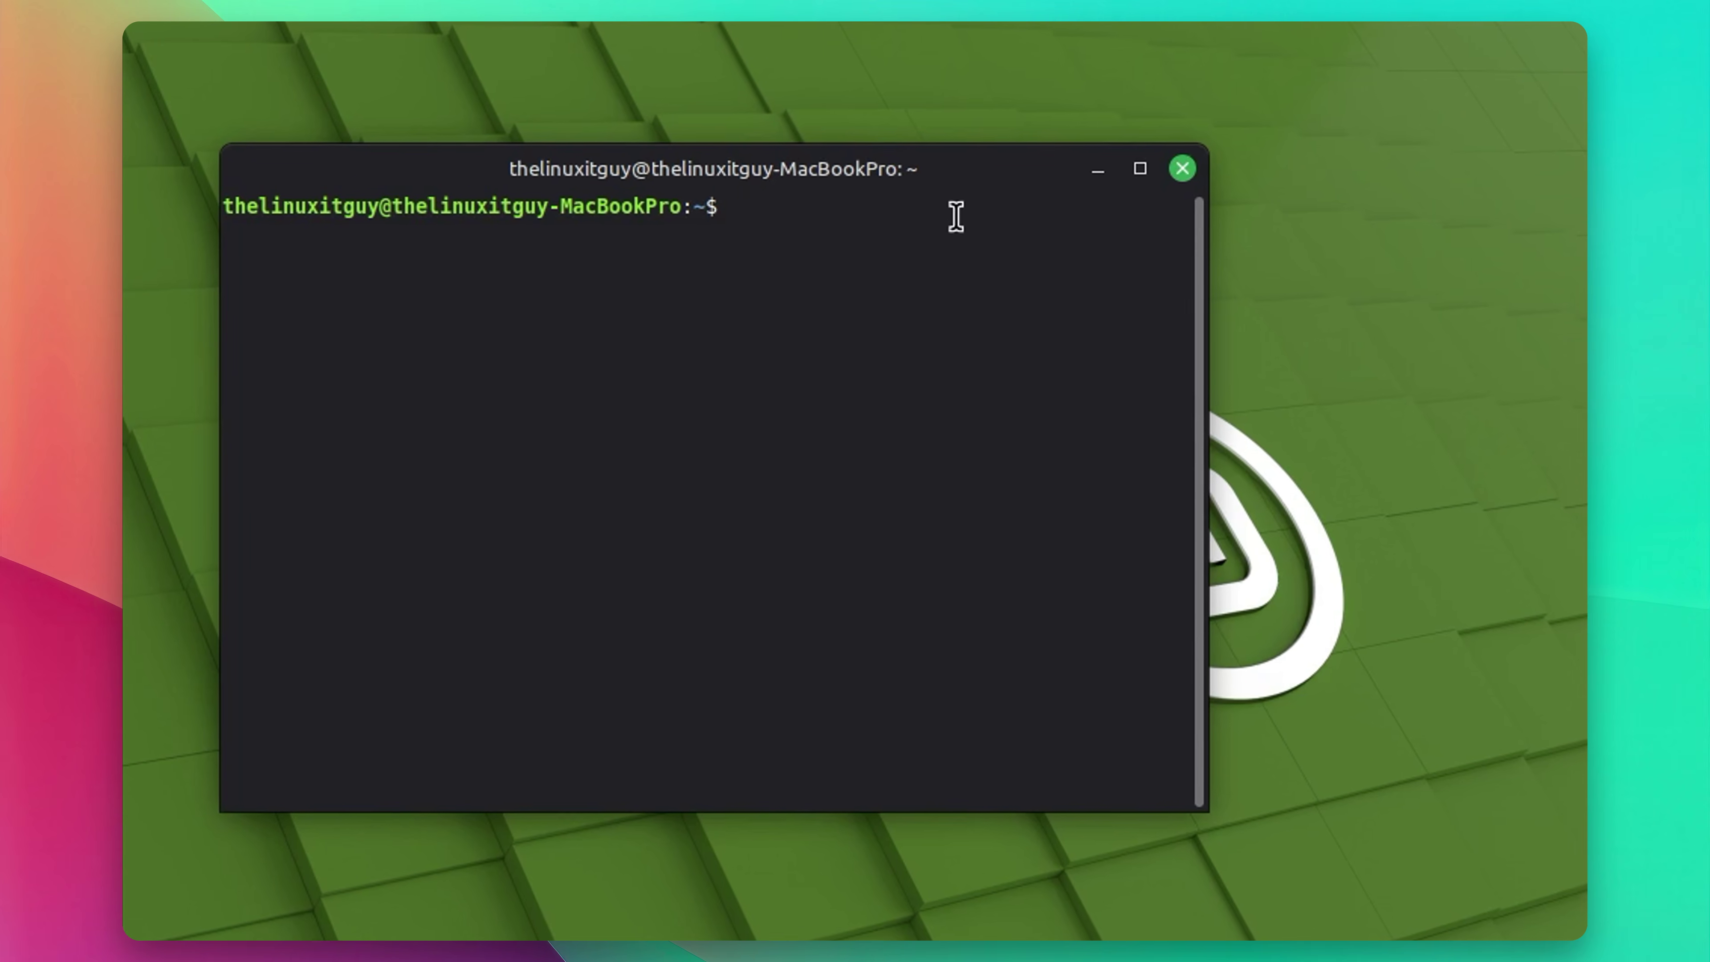
text(apt remove fire)
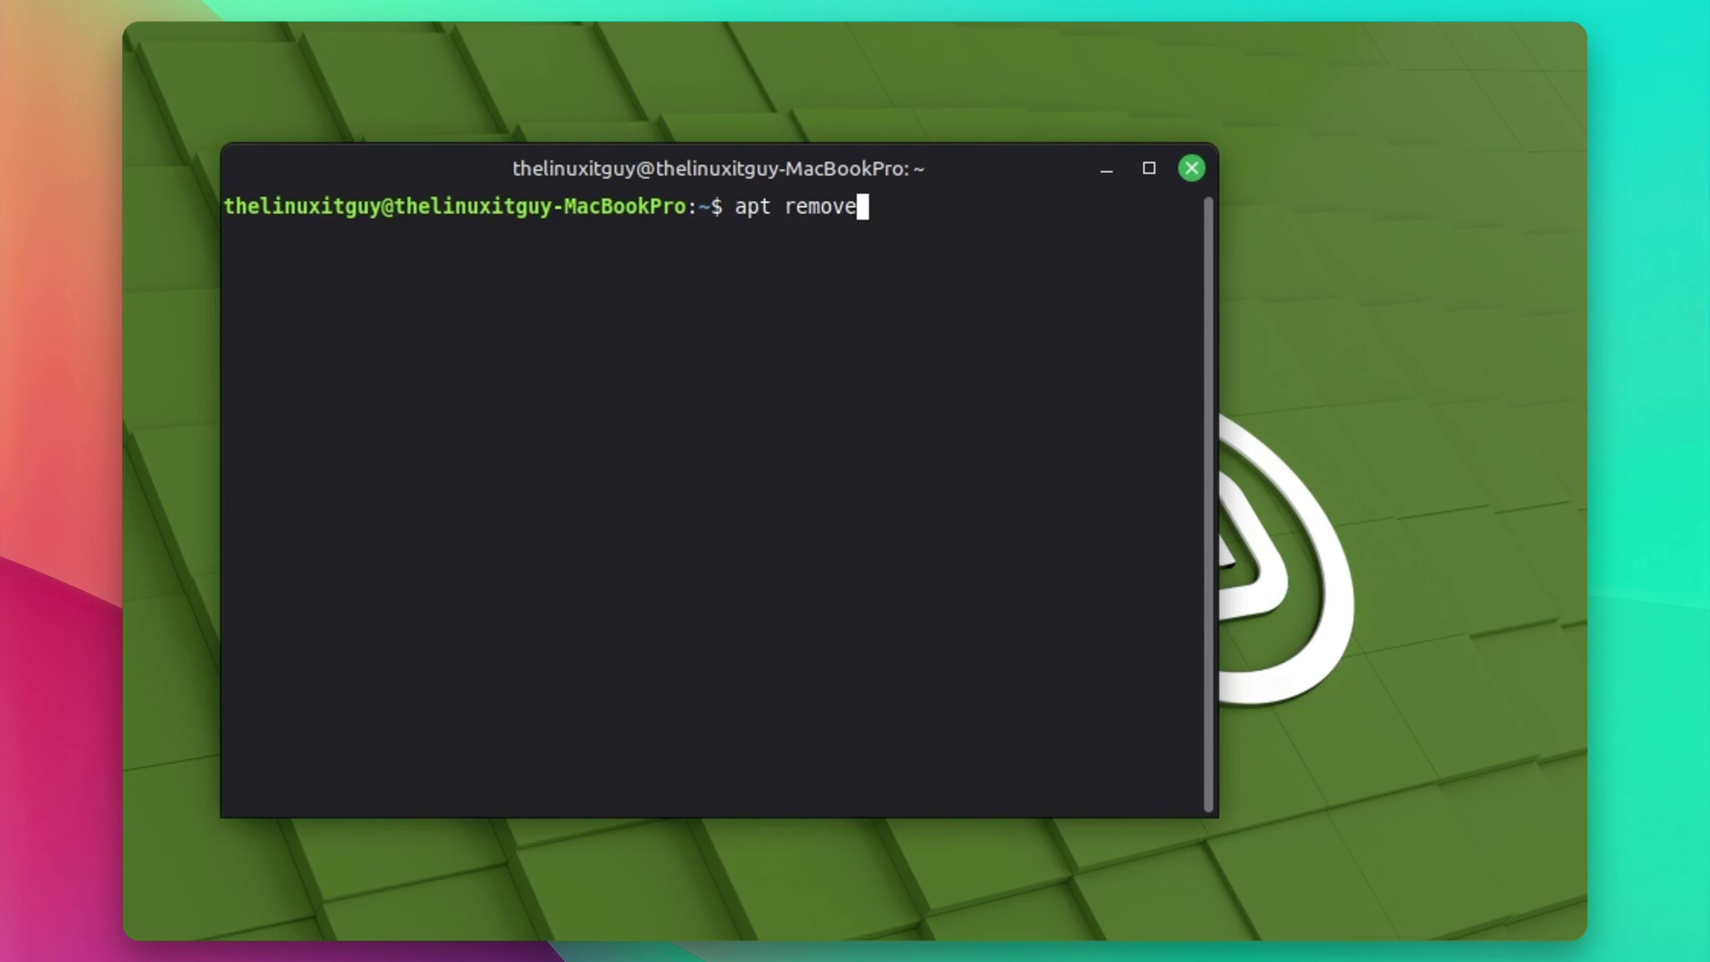
text(fox*)
key(Return)
text(*********)
key(Return)
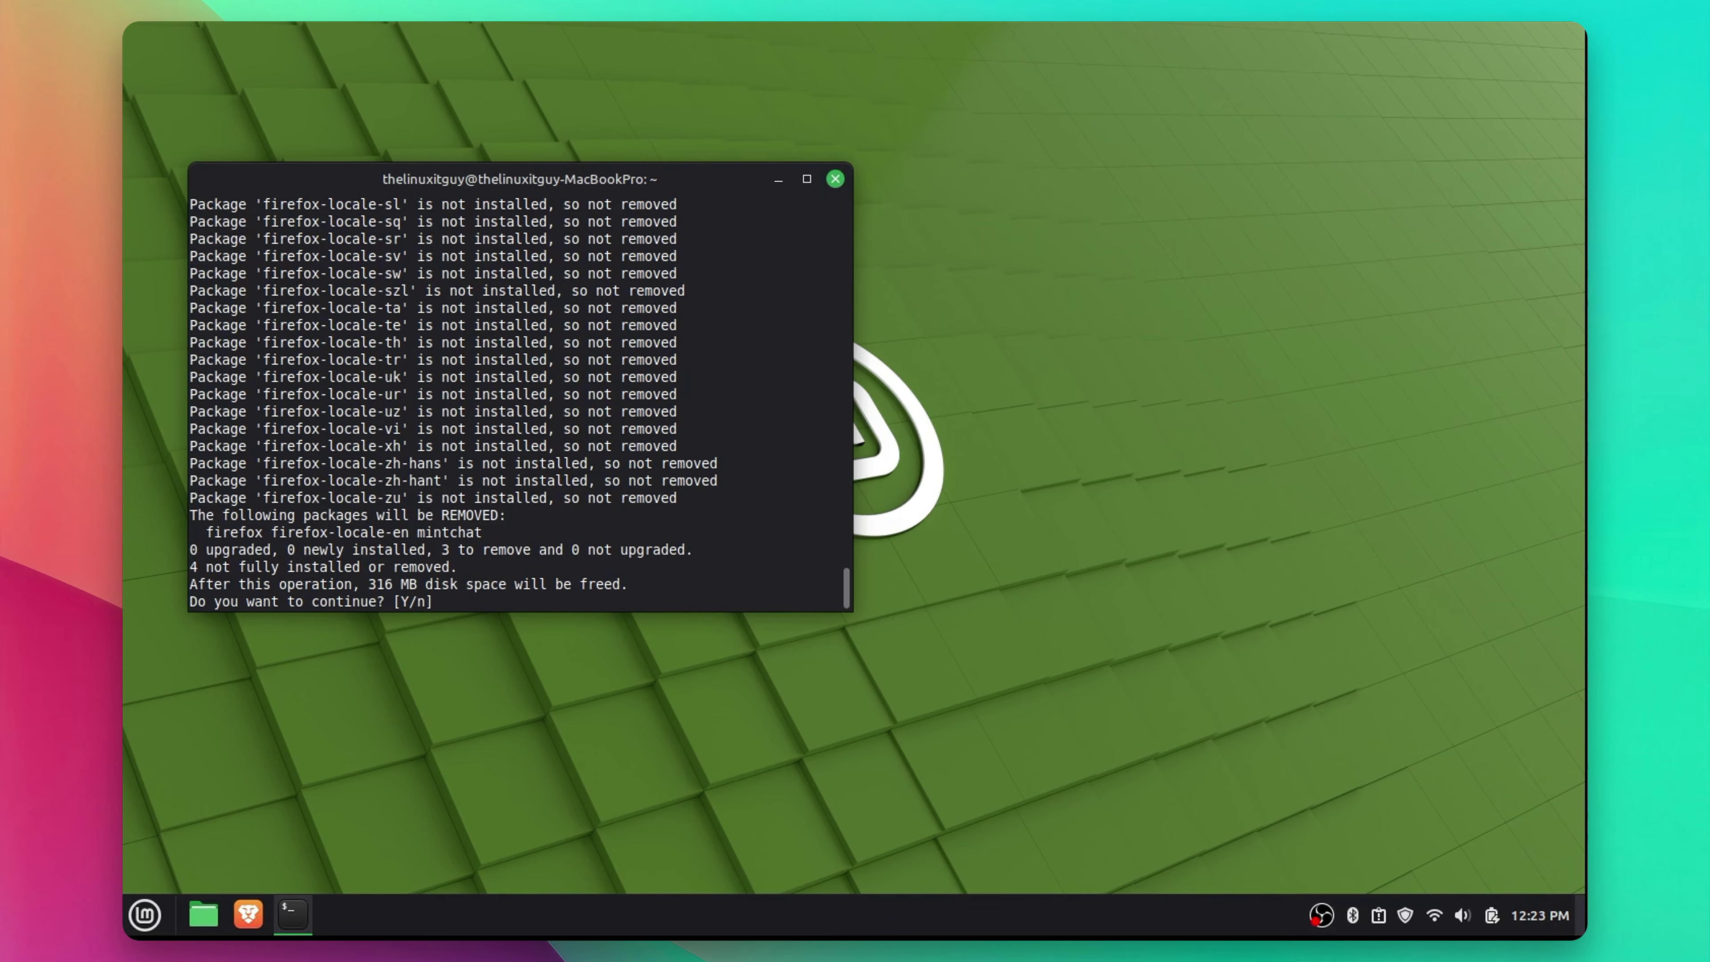
key(Return)
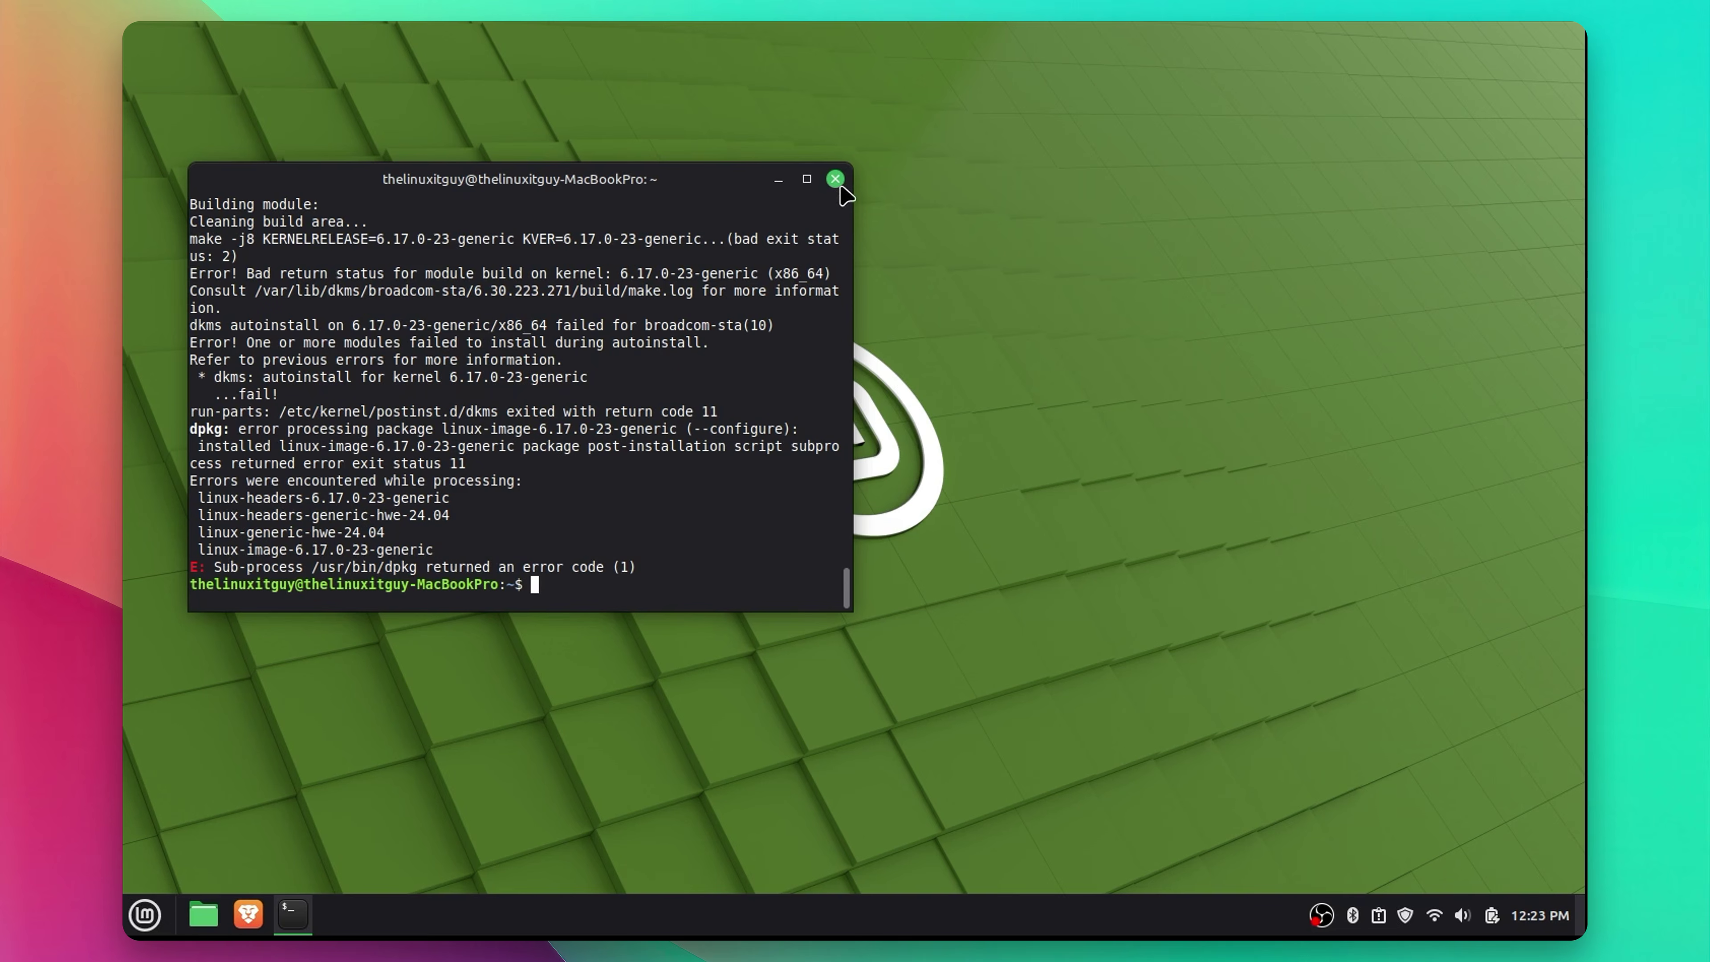
- Close Terminal and search the installed applications for "firefox" to check the removal
click(835, 179)
key(super)
text(firefox)
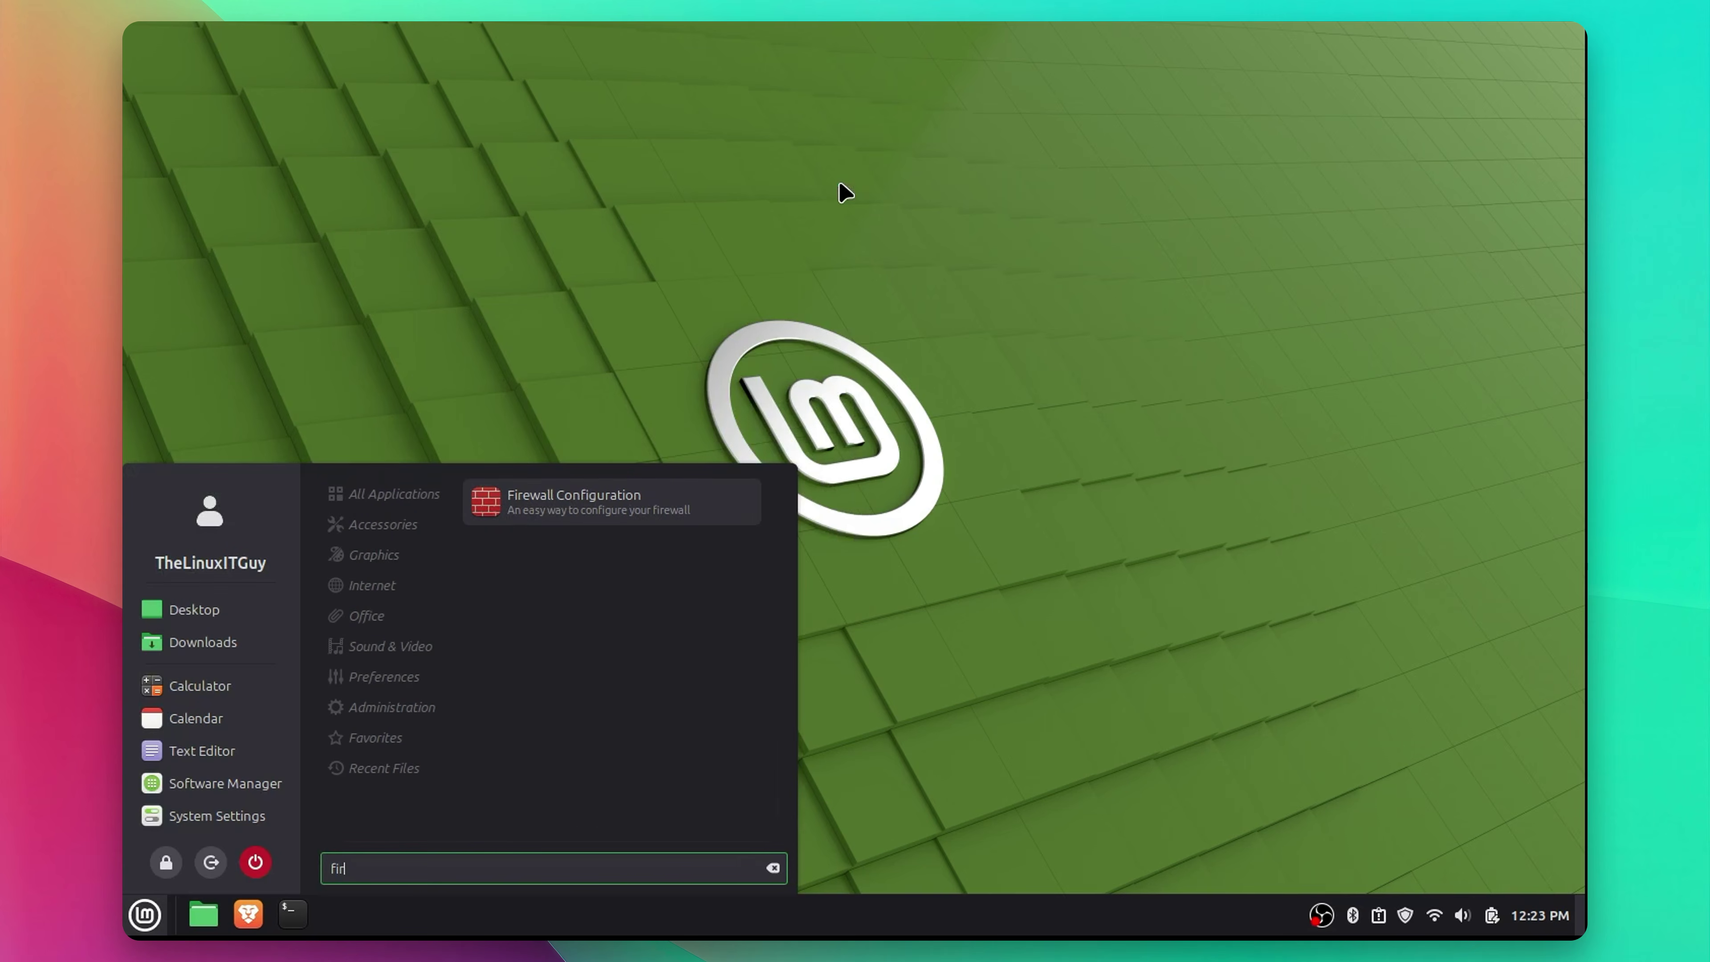